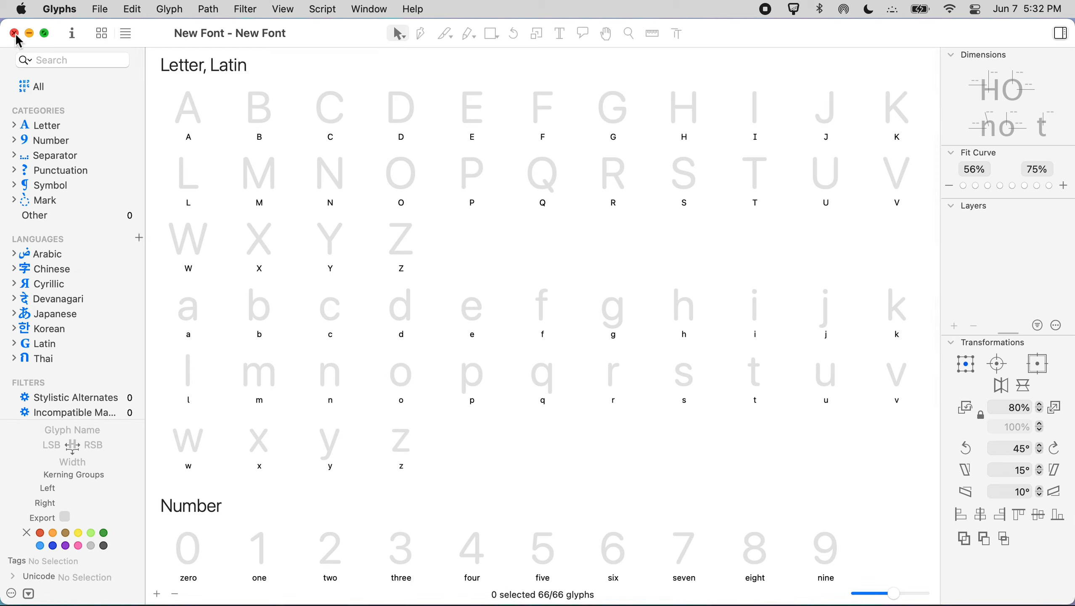
left_click(13, 34)
left_click(258, 106)
left_click(357, 317)
left_click(411, 320)
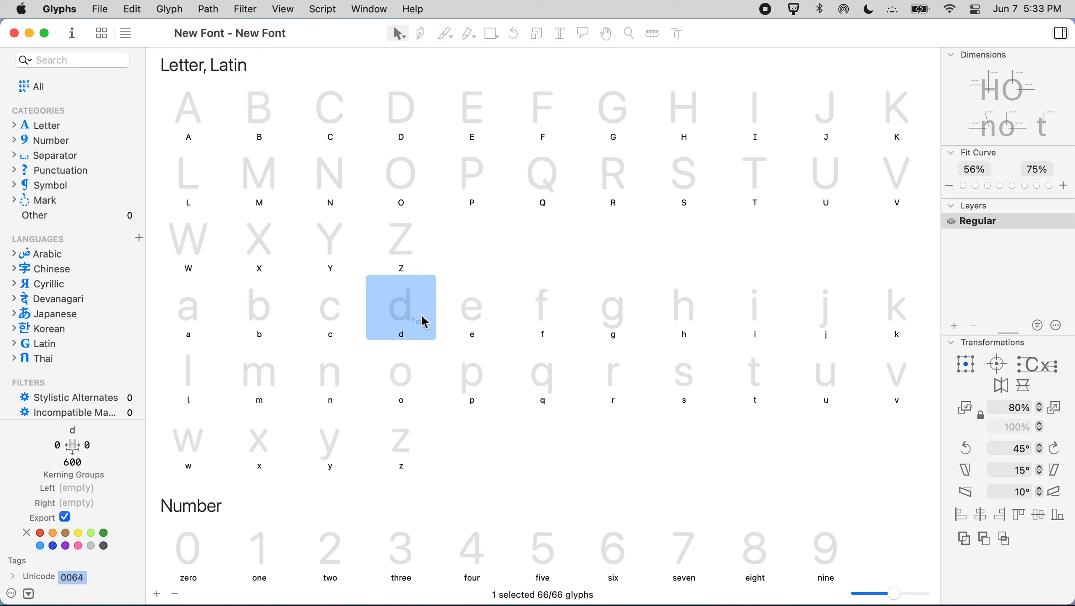
left_click(492, 323)
left_click(558, 318)
left_click(428, 170)
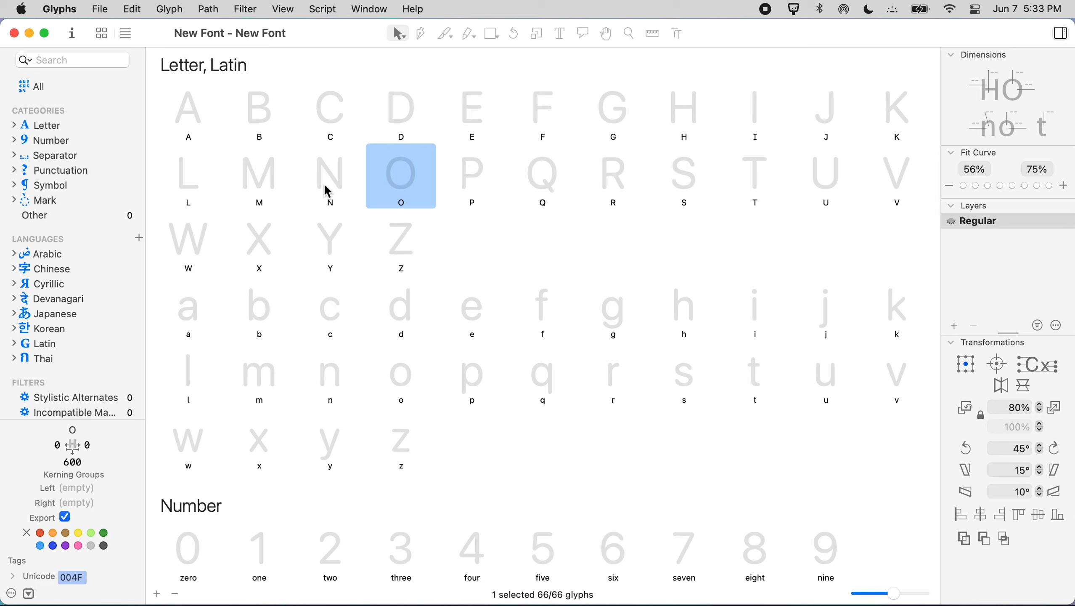
left_click(256, 178)
key("Right")
key("Down")
key("Left")
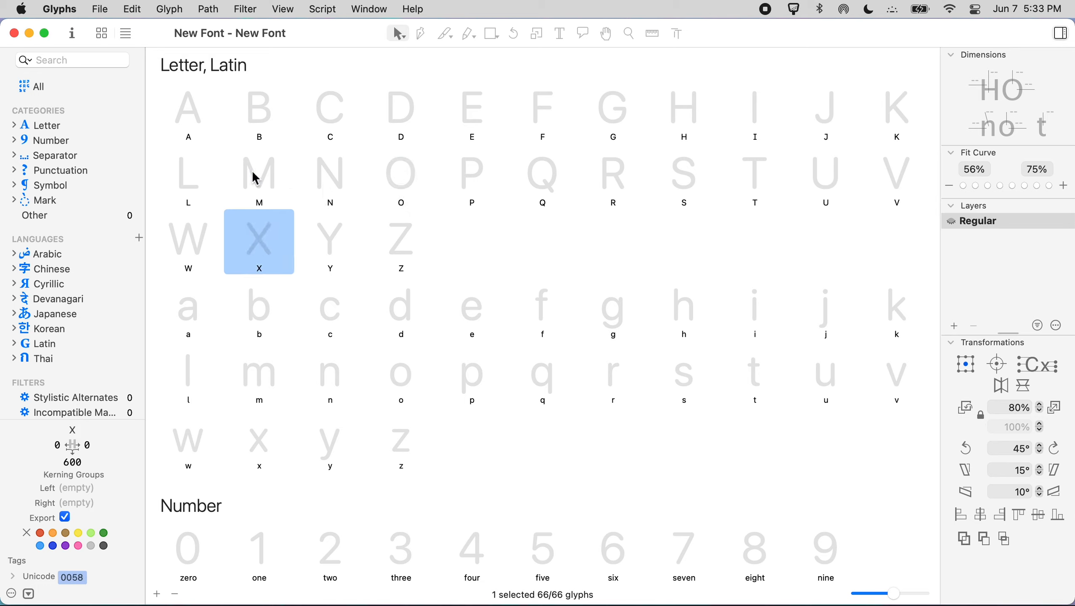
key("Down")
key("Right")
key("Down")
key("Left")
key("Up")
key("Right")
key("Up")
key("Up")
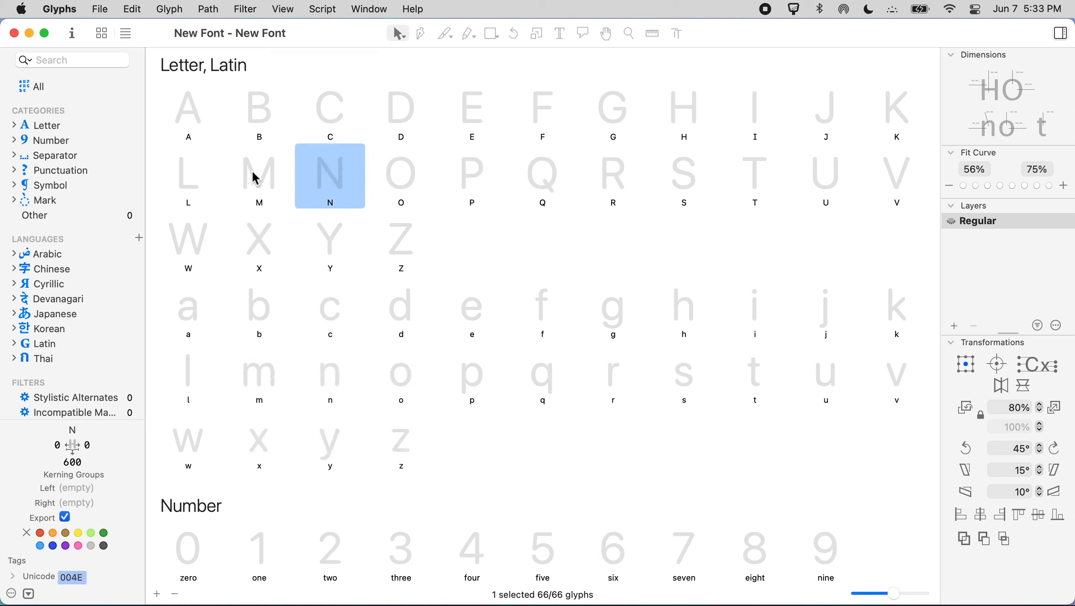
left_click(485, 170)
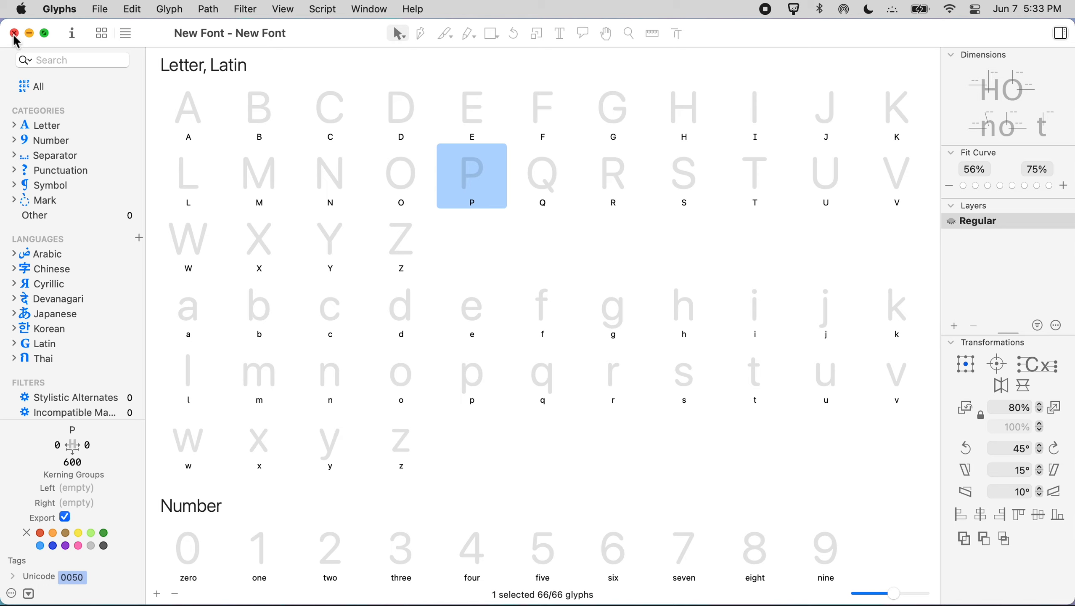
left_click(270, 113)
left_click(204, 122)
left_click(190, 157)
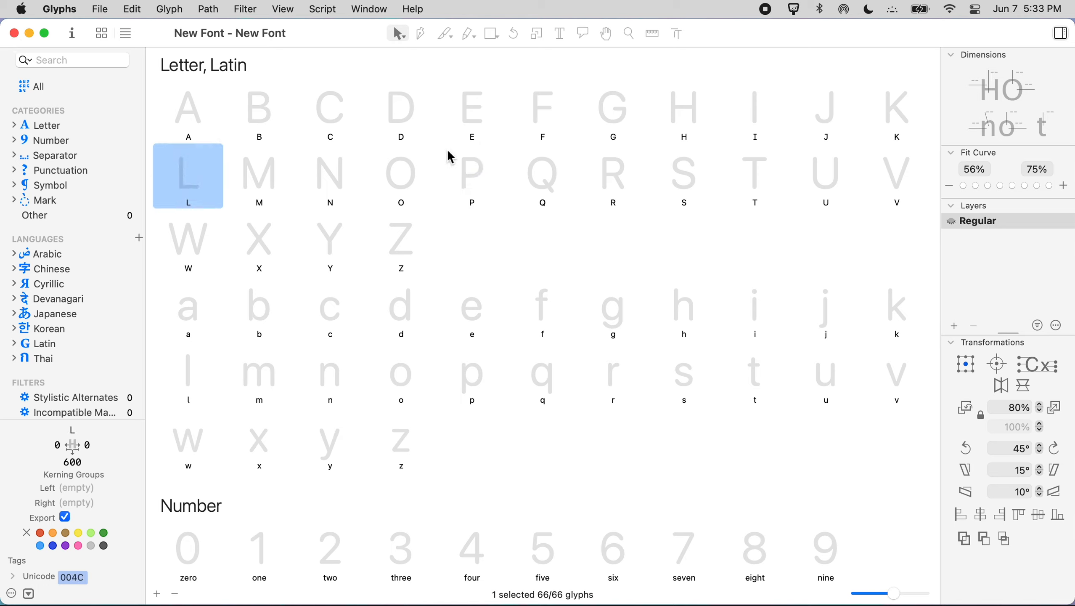
left_click(452, 159)
left_click(606, 172)
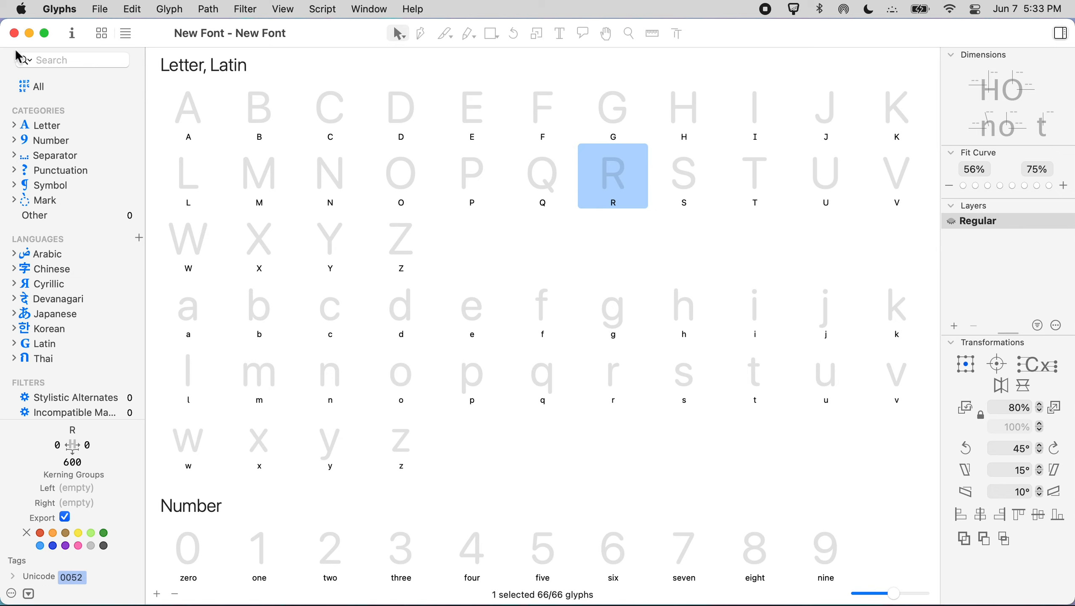
Close the current font window and start a new font from glyph sets.
left_click(13, 32)
left_click(100, 8)
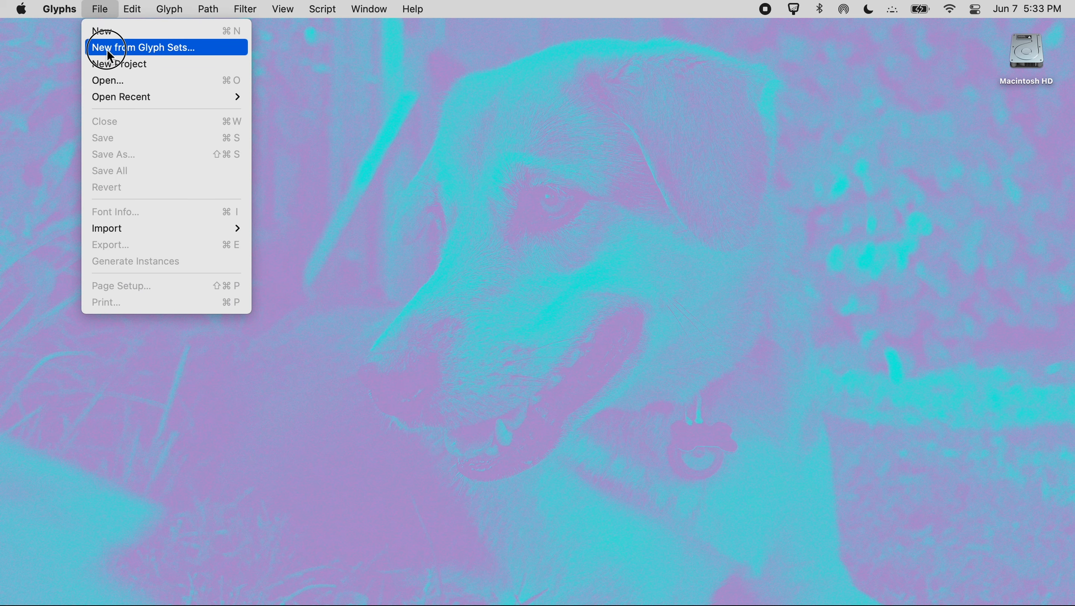
left_click(108, 50)
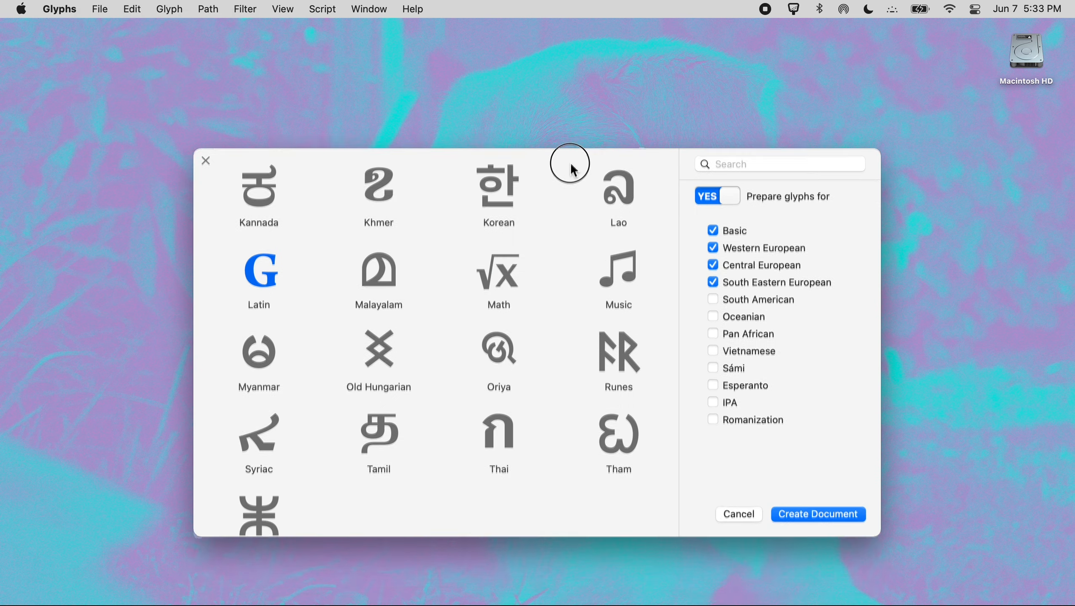
Select the Latin script and have its glyphs prepared for the Basic, Western, Central and South Eastern European sets.
left_click(704, 156)
scroll(243, 288, "up", 5)
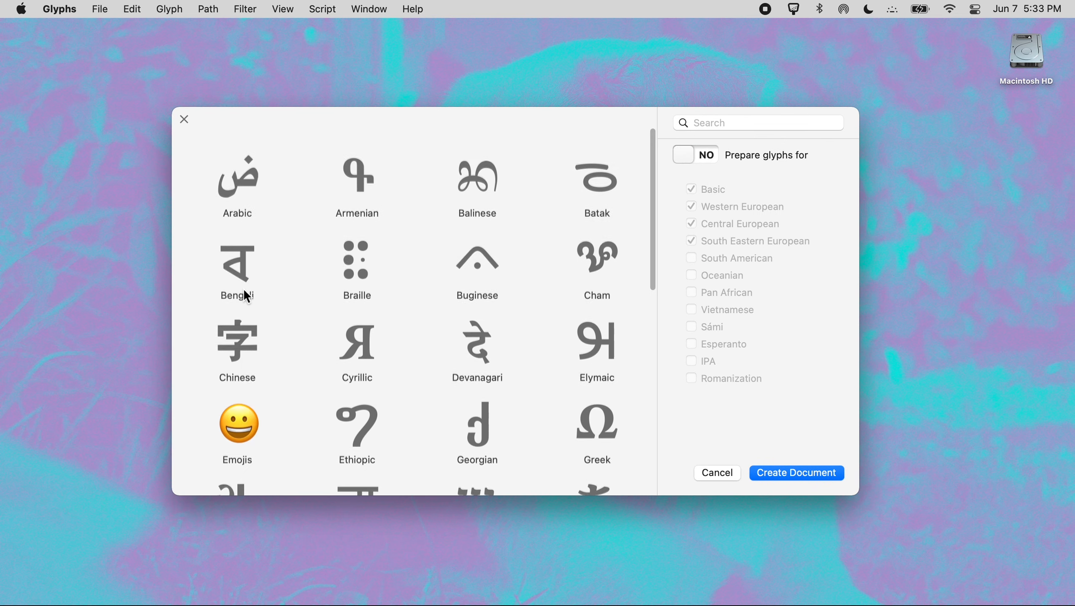
scroll(243, 289, "down", 3)
scroll(243, 288, "down", 4)
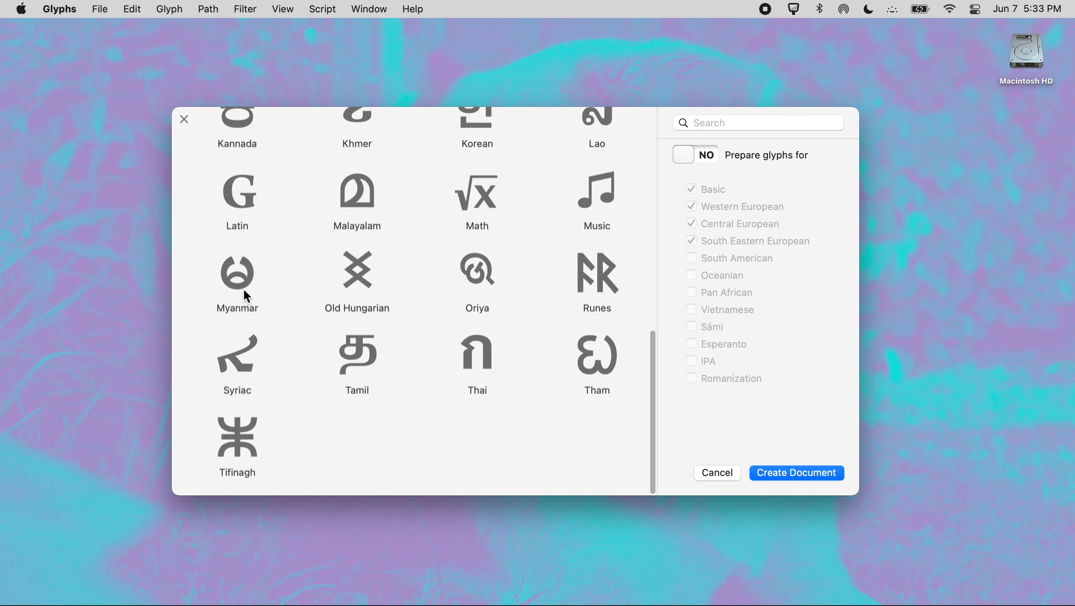
scroll(243, 289, "up", 2)
left_click(246, 305)
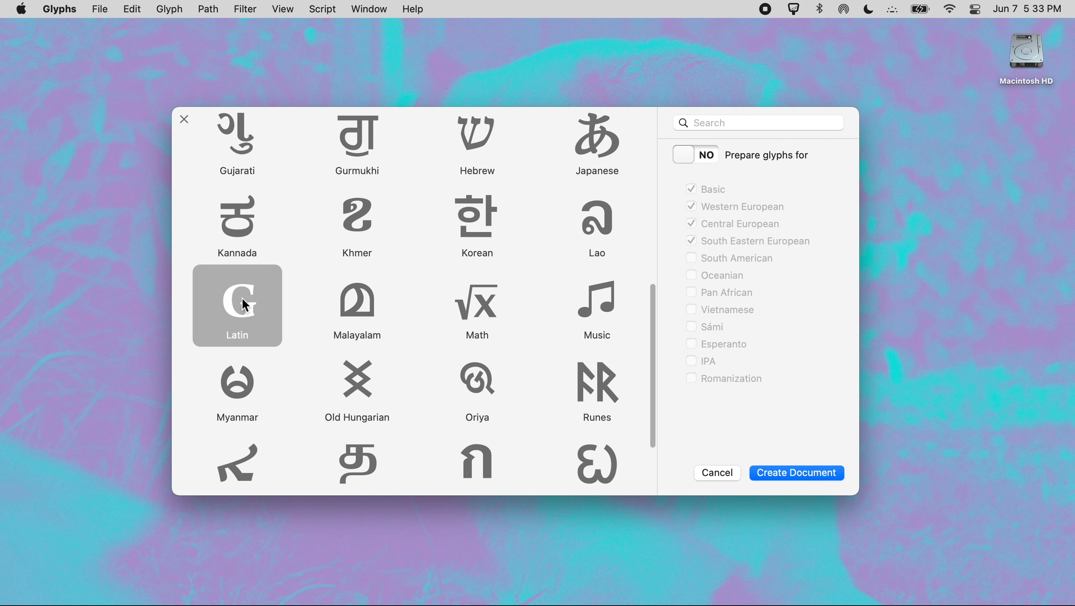
left_click(689, 155)
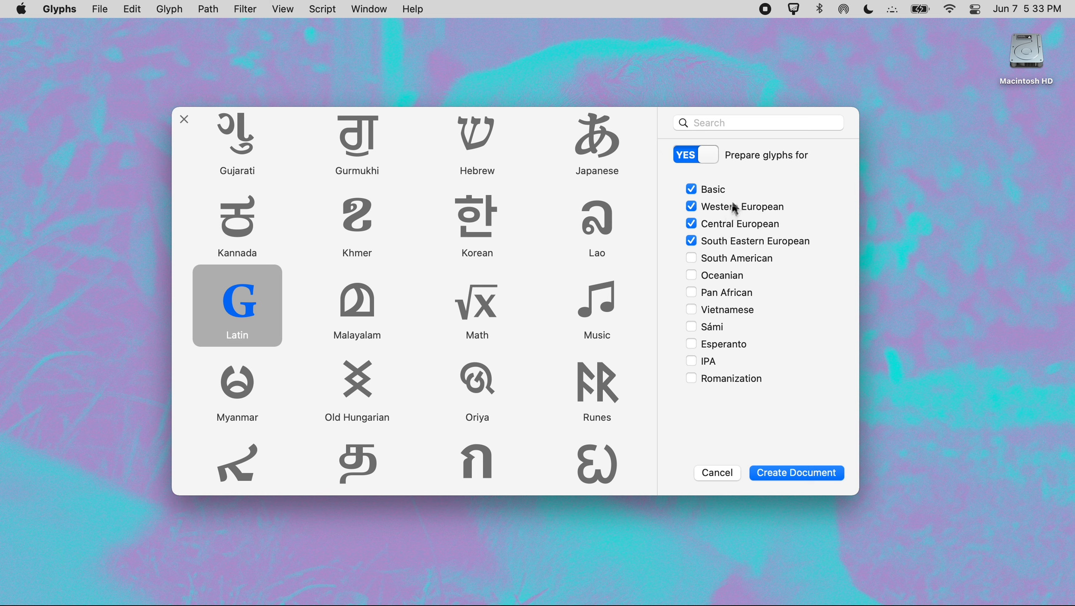
left_click(707, 161)
left_click(707, 161)
Switch to Safari, look through the Diacritics tutorial on glyphsapp.com, and return to Glyphs.
key("super+Tab")
key("super+Tab")
key("super+Tab")
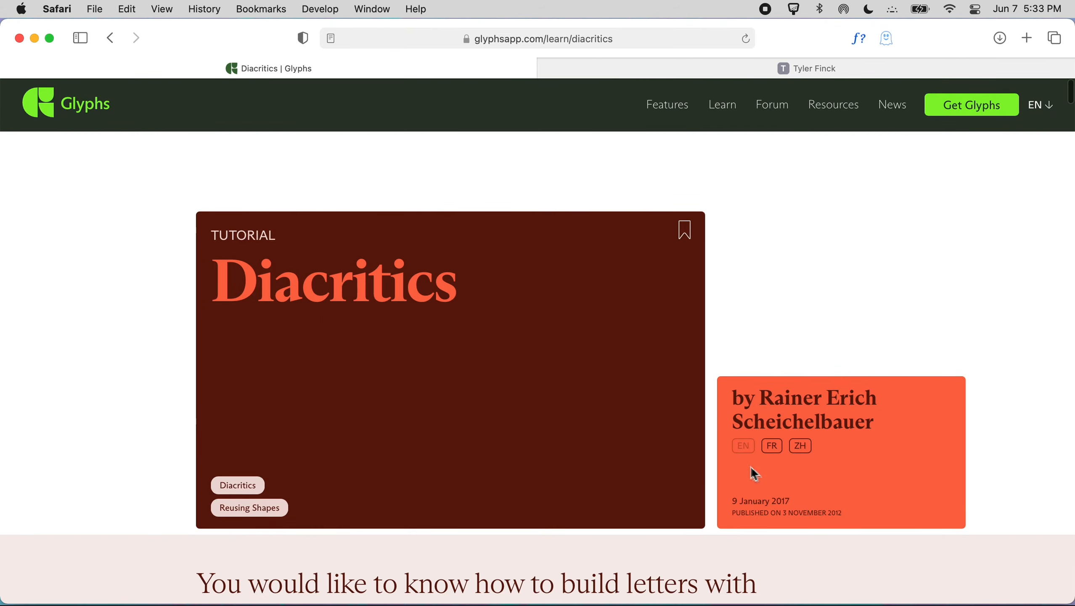
scroll(715, 439, "down", 10)
scroll(716, 442, "down", 10)
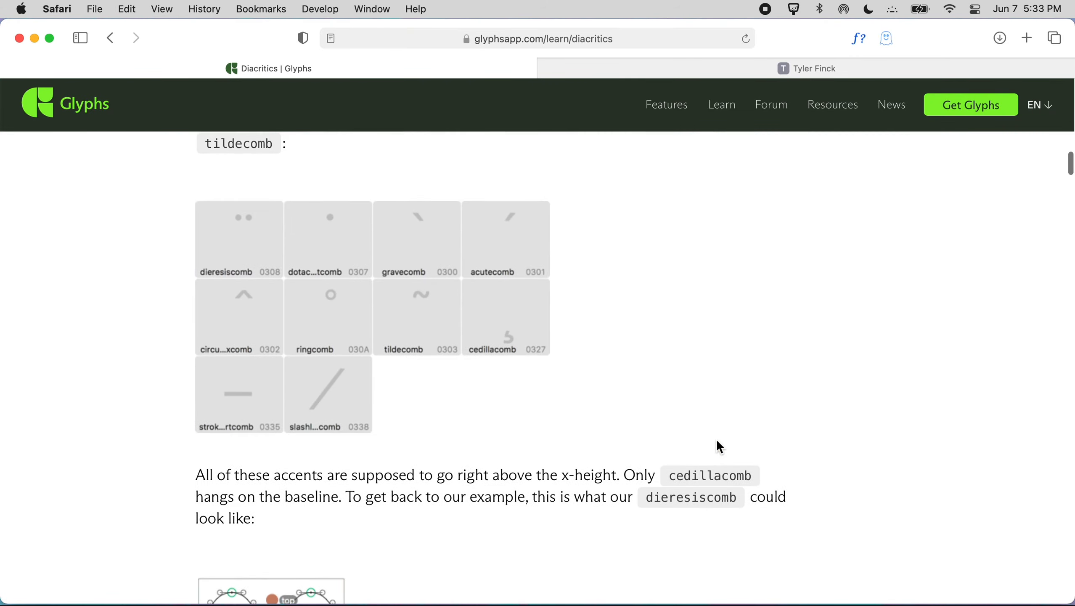
scroll(716, 441, "up", 8)
scroll(721, 389, "up", 15)
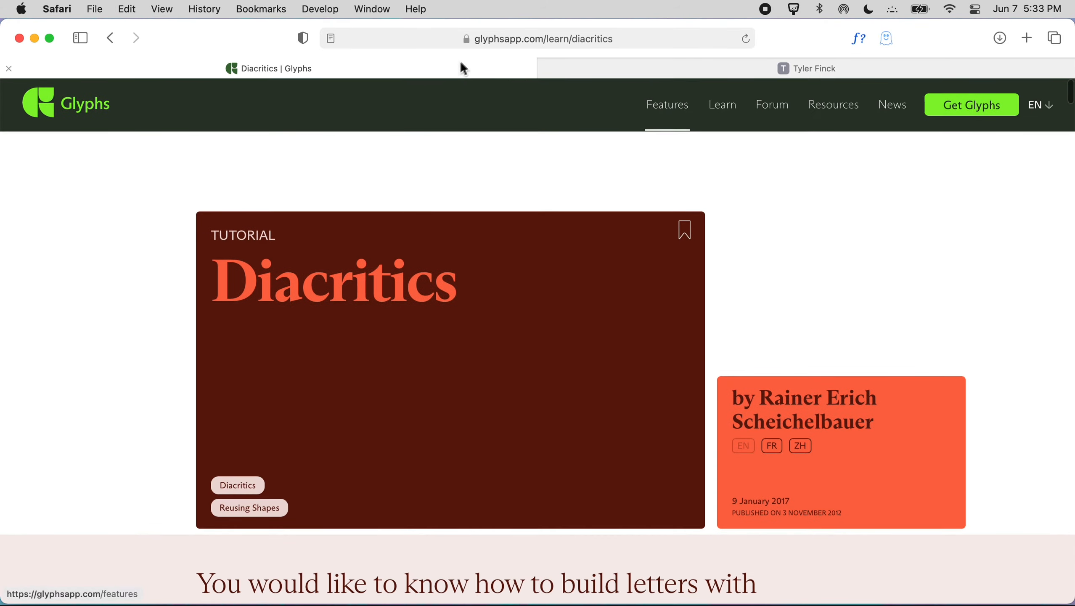
key("super+h")
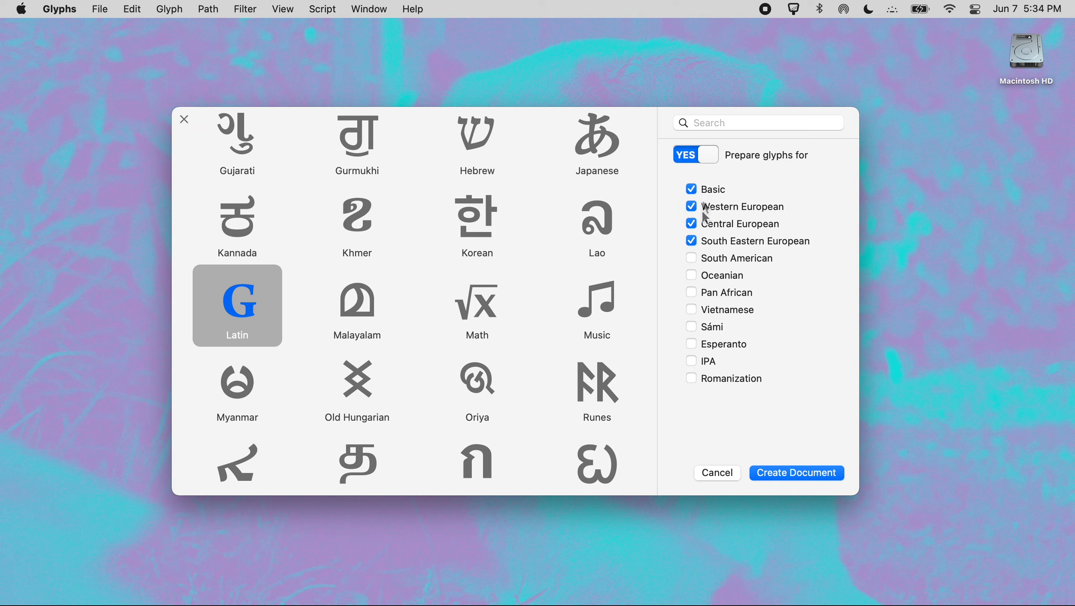
Create the font document from the chosen Latin sets and slightly reduce the height of its window.
left_click(790, 472)
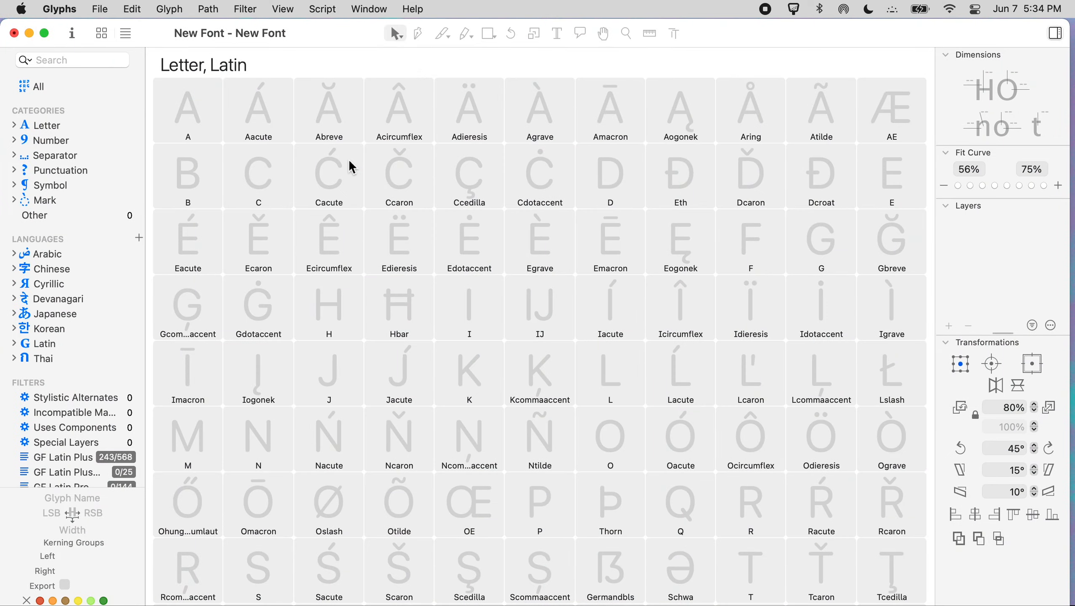
scroll(362, 351, "down", 3)
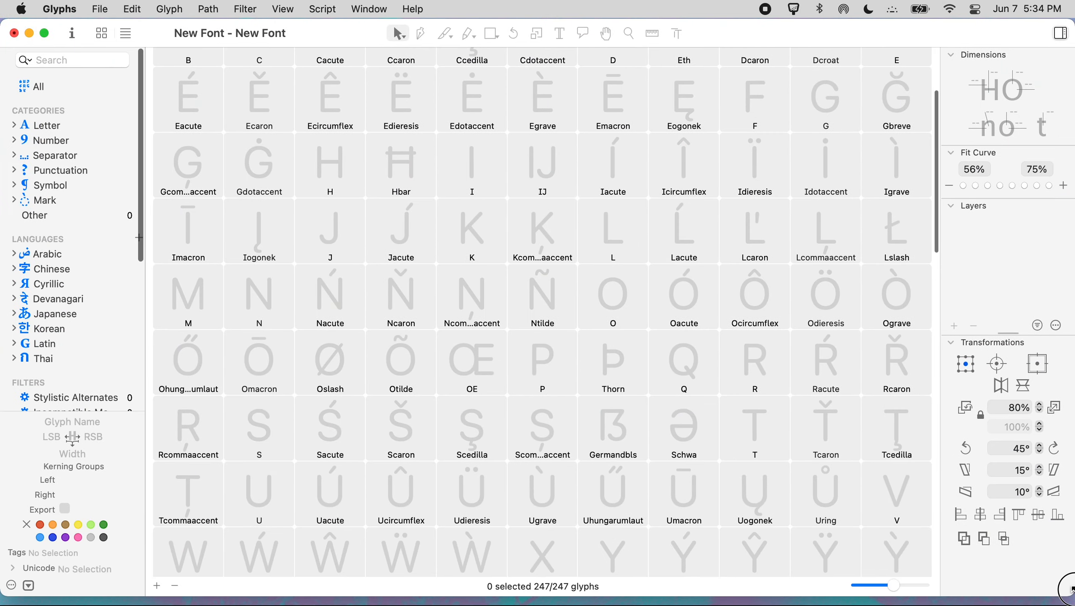
left_click_drag(1073, 602, 1073, 594)
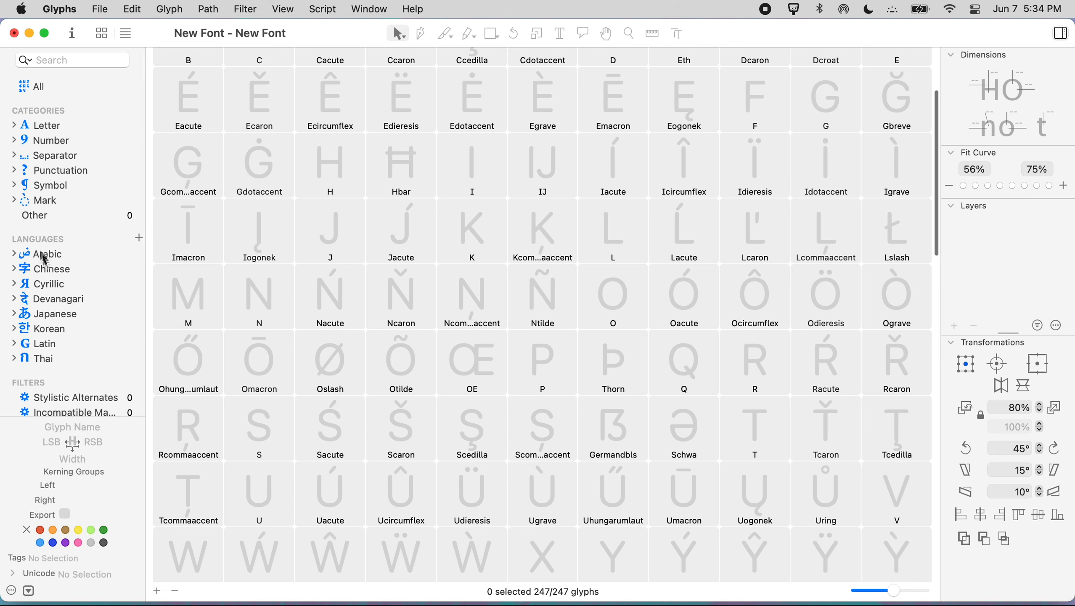
Expand the Mark category and the Latin language group, and show only the Basic Latin glyphs.
left_click(15, 200)
scroll(34, 291, "down", 2)
scroll(33, 291, "down", 3)
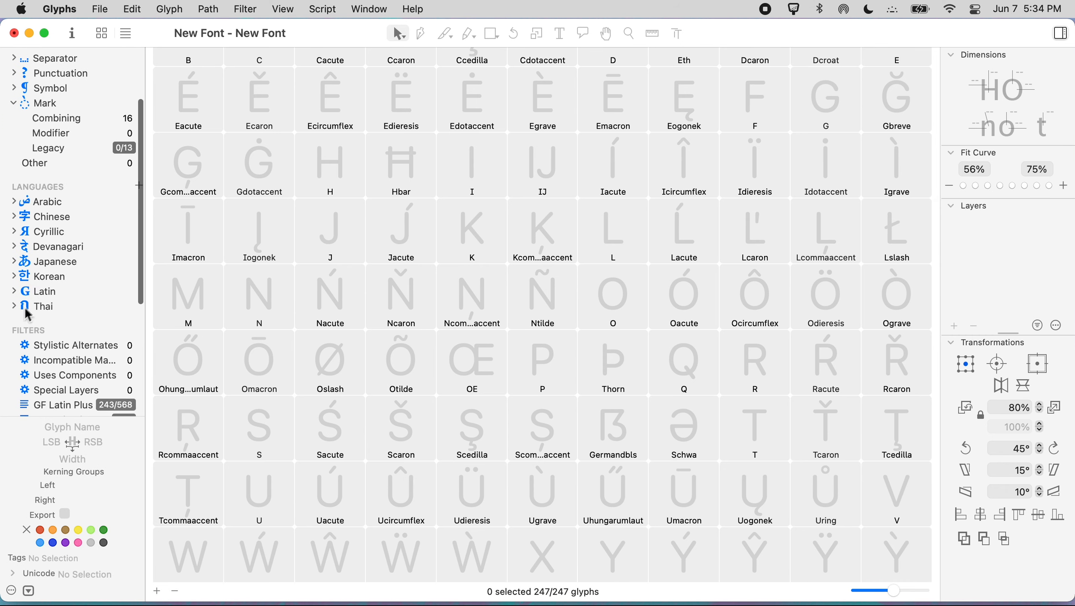
left_click(14, 308)
left_click(14, 292)
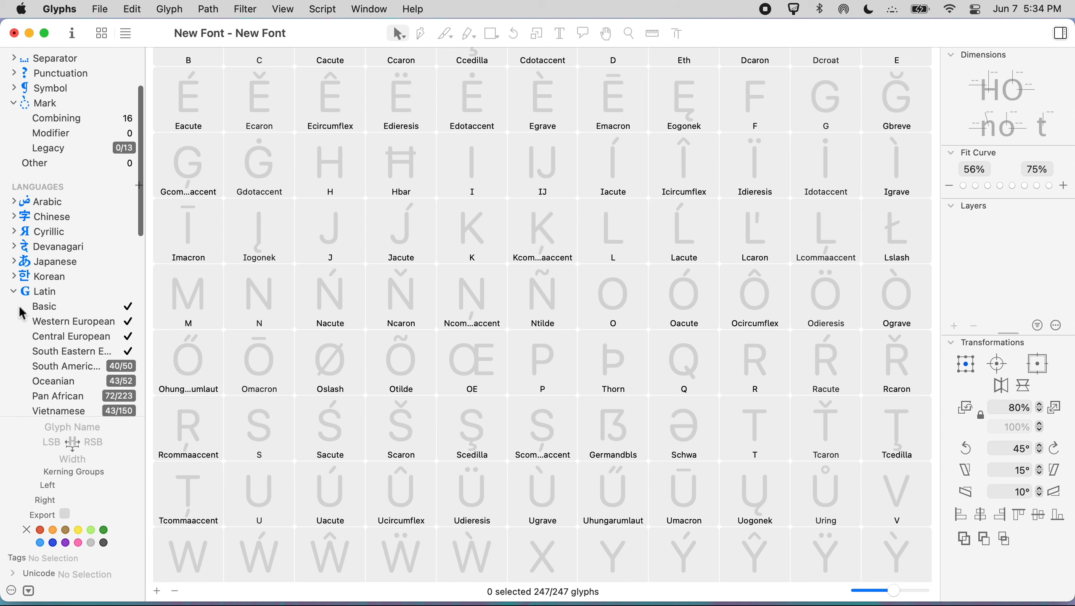
left_click(47, 309)
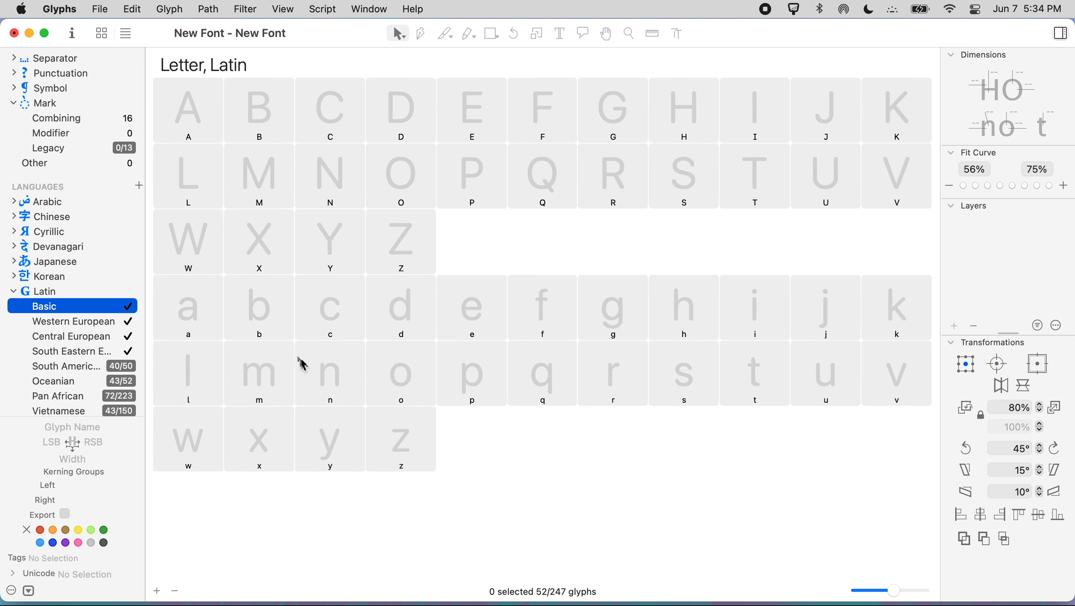
Show all glyphs of the font again and look through the accented capitals.
scroll(46, 89, "up", 5)
left_click(51, 87)
scroll(294, 249, "down", 3)
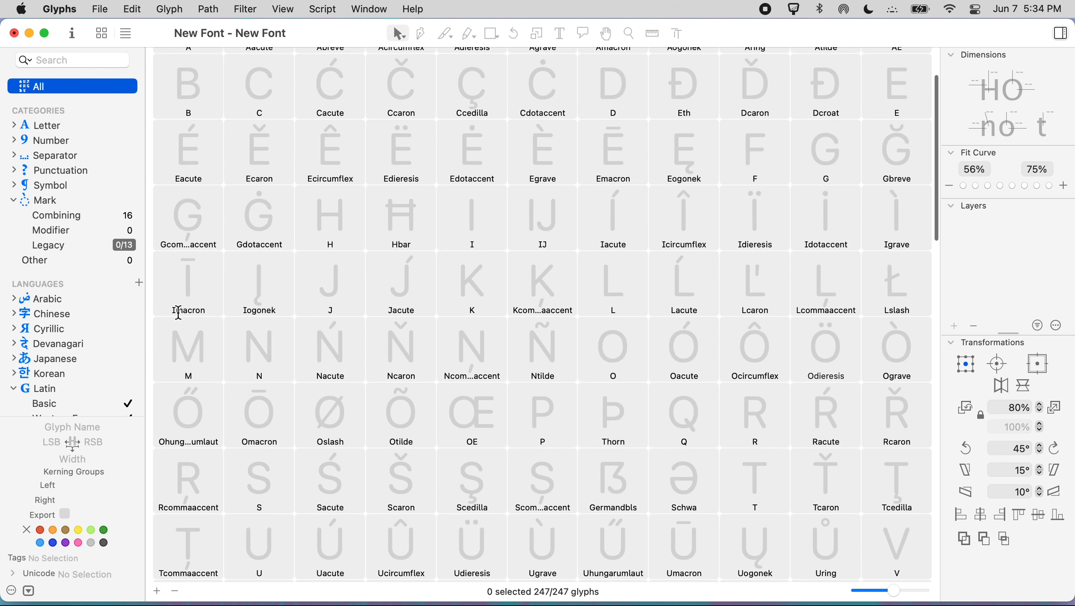
Compare the Modifier, Legacy and Combining subcategories of Mark, ending with the Combining marks shown.
left_click(80, 231)
left_click(75, 246)
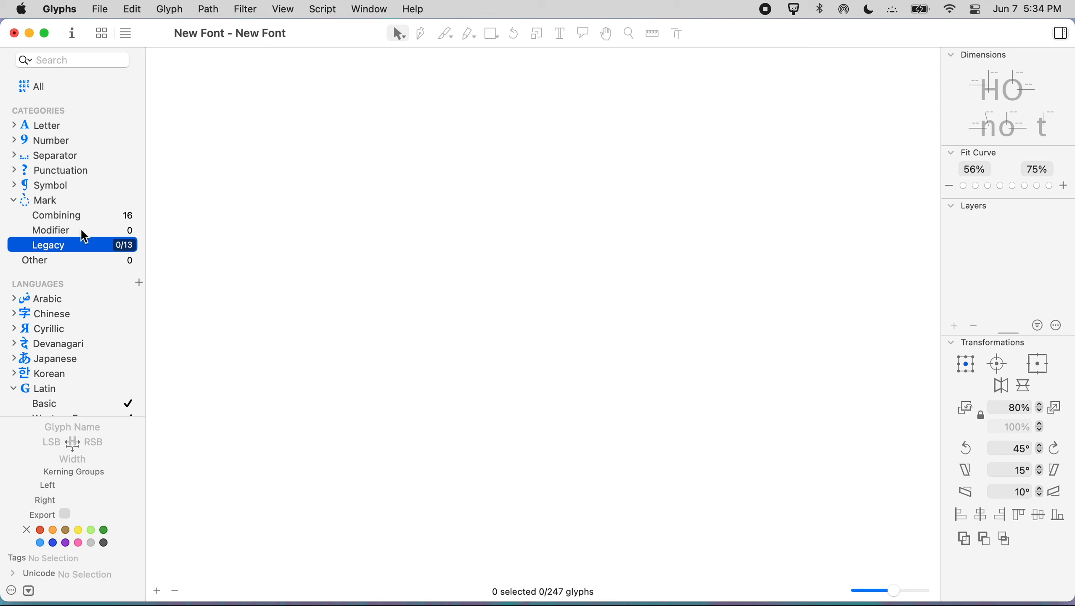
left_click(82, 232)
left_click(90, 247)
left_click(103, 236)
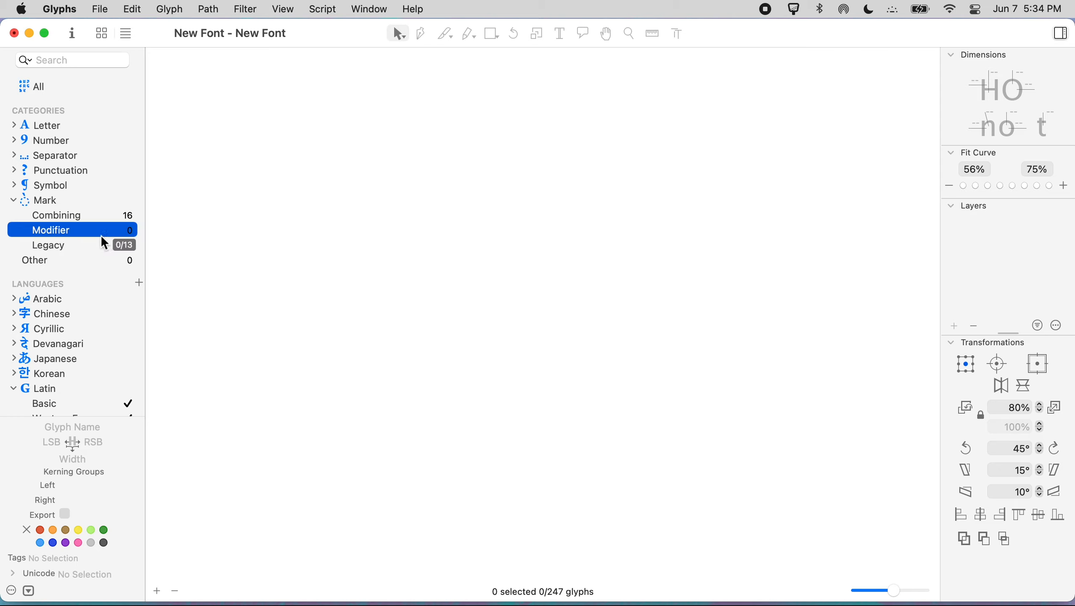
left_click(123, 251)
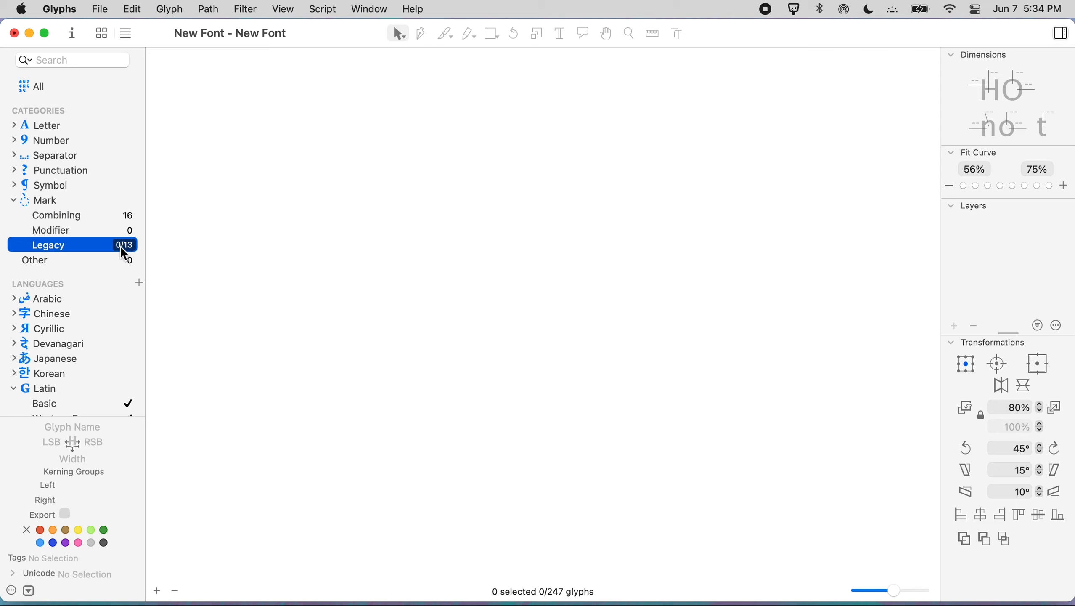
left_click(124, 248)
left_click(98, 243)
left_click(115, 227)
left_click(109, 243)
left_click(111, 217)
Select all combining marks from dieresiscomb to ogonekcomb, and reduce the selection to acutecomb alone.
left_click(191, 111)
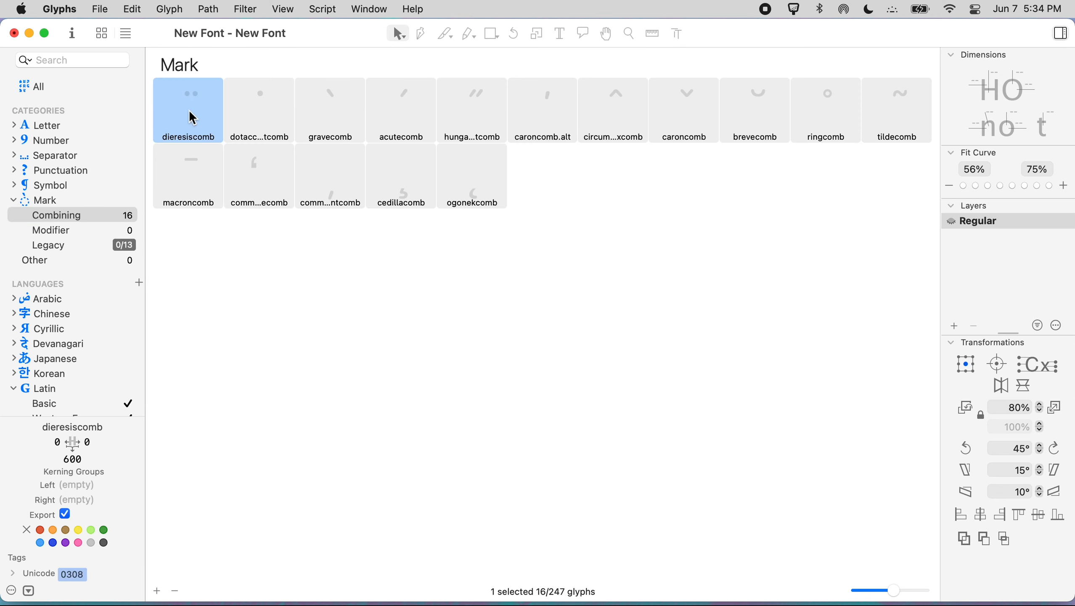
left_click(479, 181, "shift")
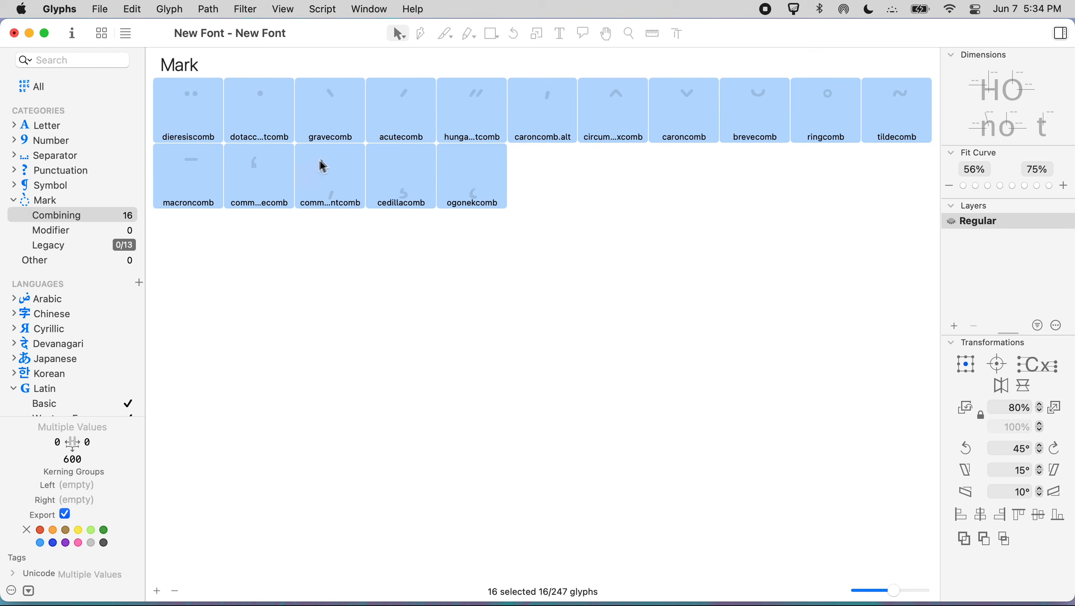
left_click(402, 165)
left_click(399, 111)
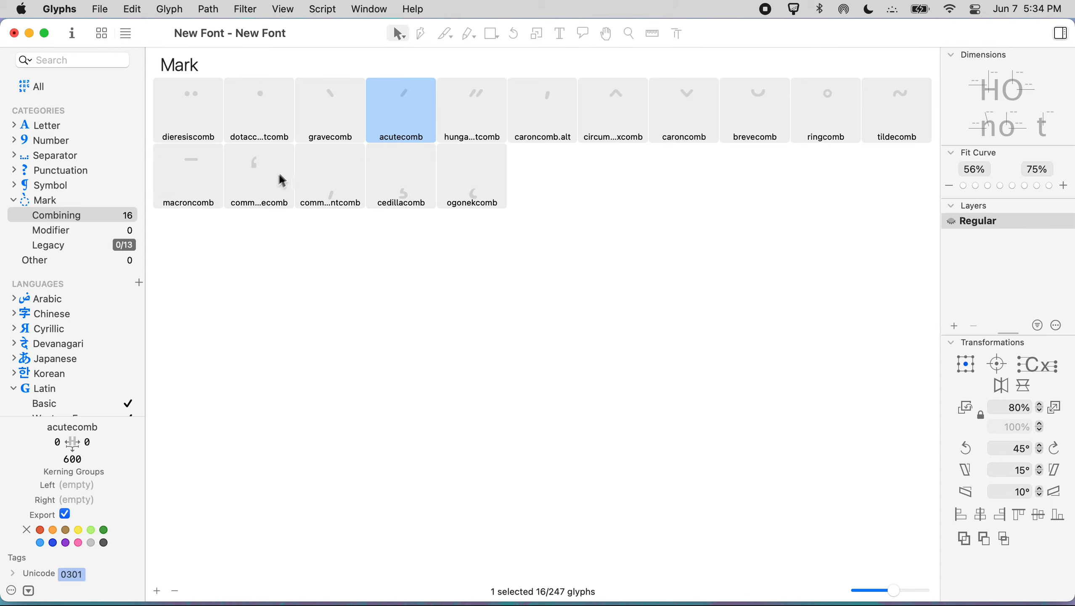
Show all glyphs again and open the lowercase o for editing at a comfortably large size.
left_click(70, 89)
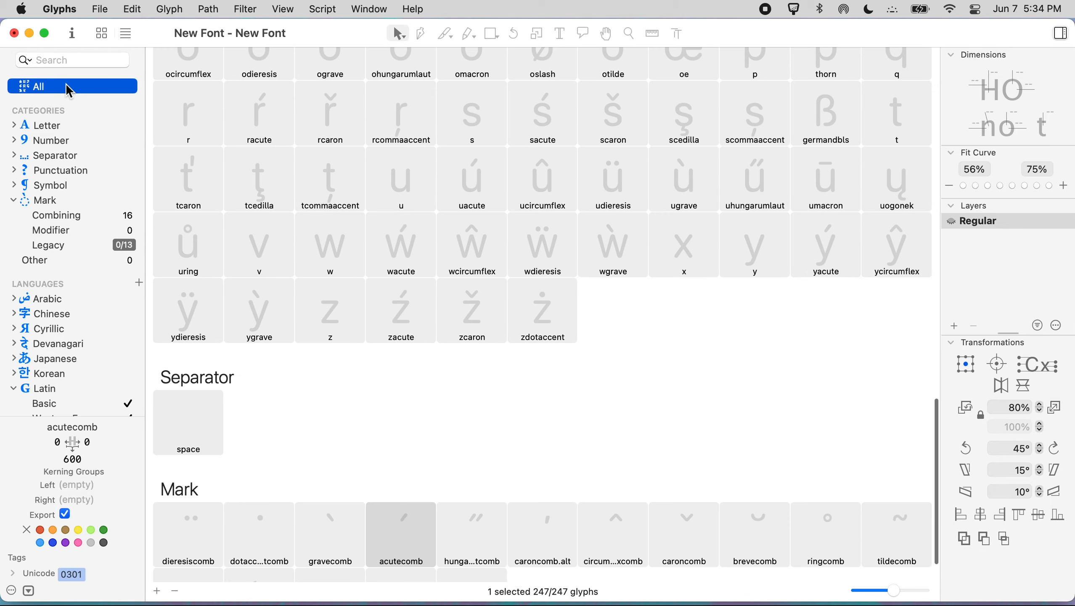
scroll(400, 200, "up", 10)
scroll(400, 207, "down", 3)
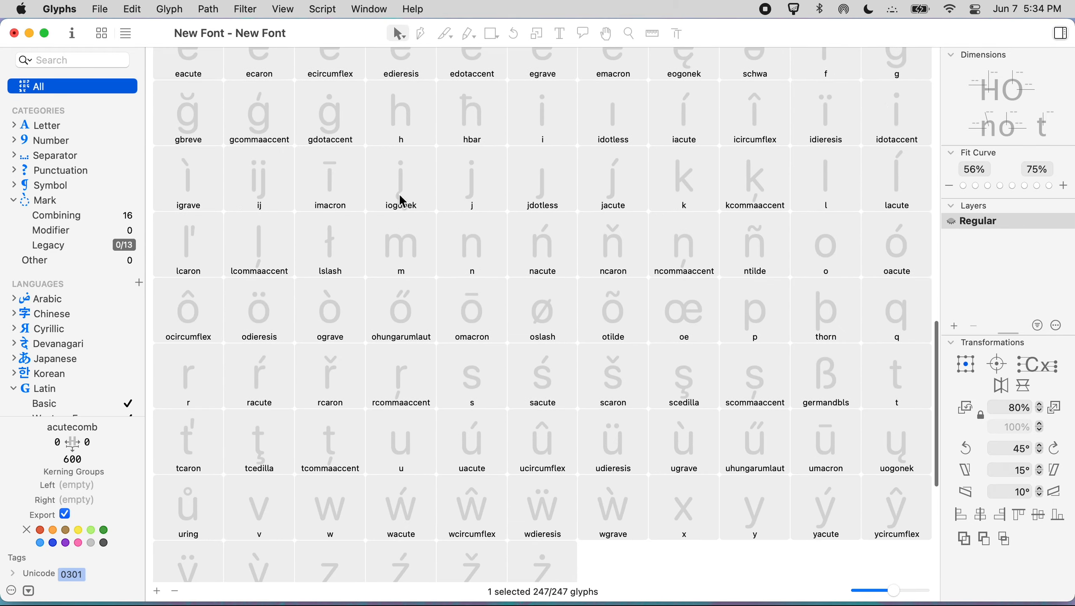
scroll(401, 208, "up", 4)
scroll(400, 208, "down", 3)
double_click(815, 275)
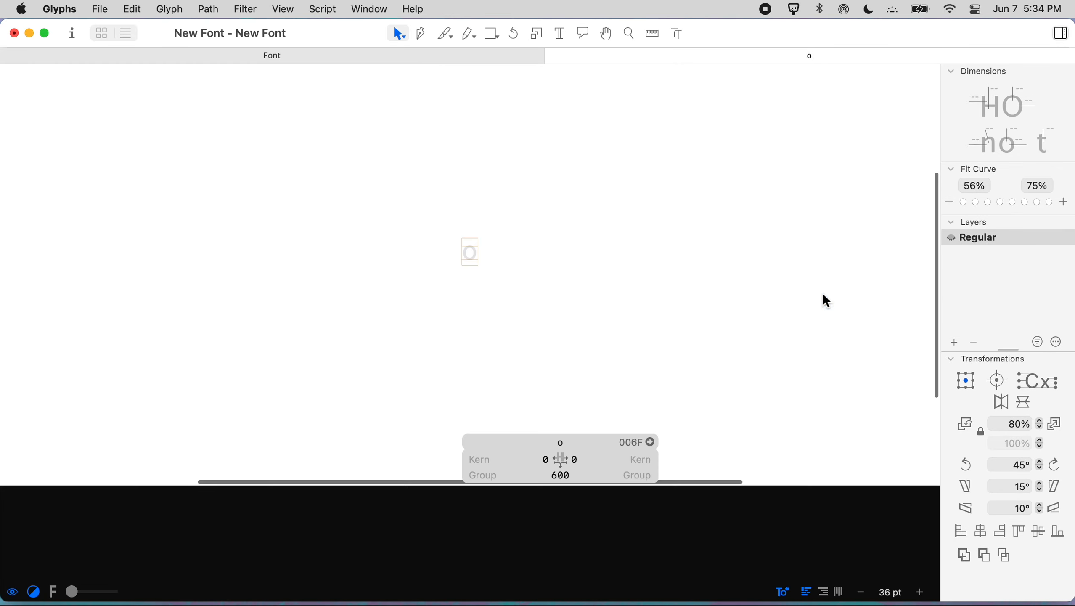
scroll(481, 322, "up", 5)
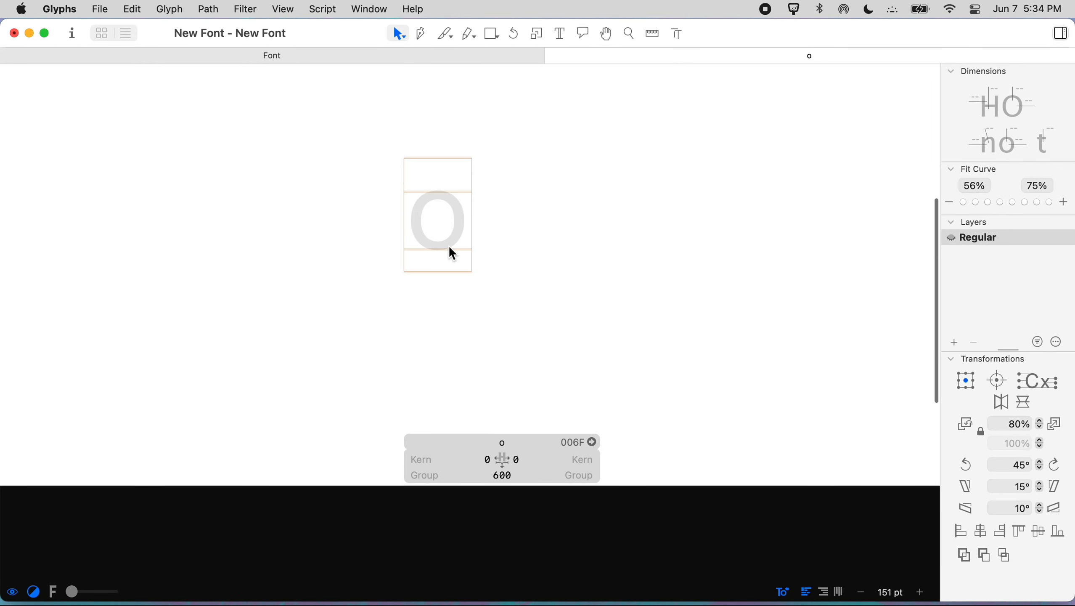
scroll(448, 245, "up", 10)
scroll(448, 245, "down", 3)
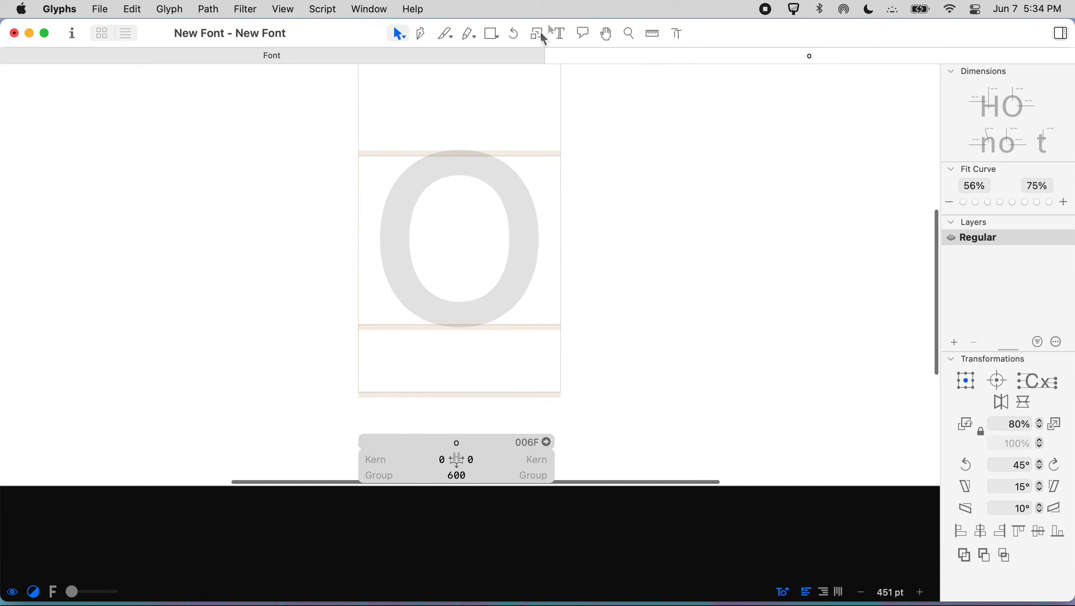
Draw a circle spanning the baseline to the x-height as the o's outer outline and position it within the glyph's width.
left_click(496, 34)
left_click(509, 69)
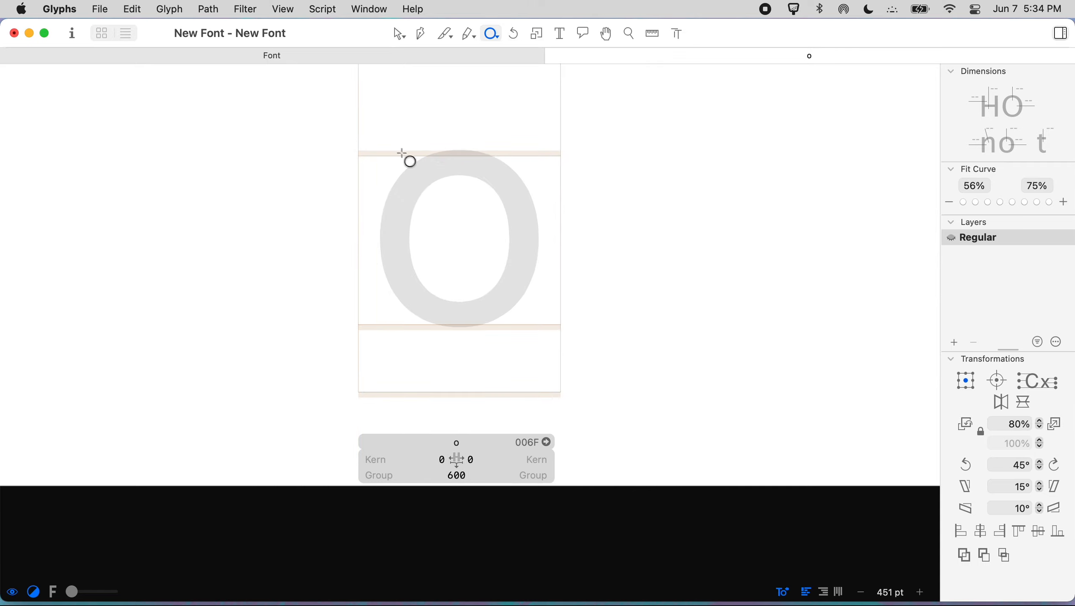
left_click_drag(391, 152, 572, 377)
key("v")
left_click_drag(569, 241, 549, 241)
Duplicate the circle in place, shrink the copy to a concentric counter about half the size, and correct the path directions.
key("super+c")
key("super+v")
left_click_drag(555, 145, 497, 197)
key("super+a")
key("super+shift+r")
left_click(528, 154)
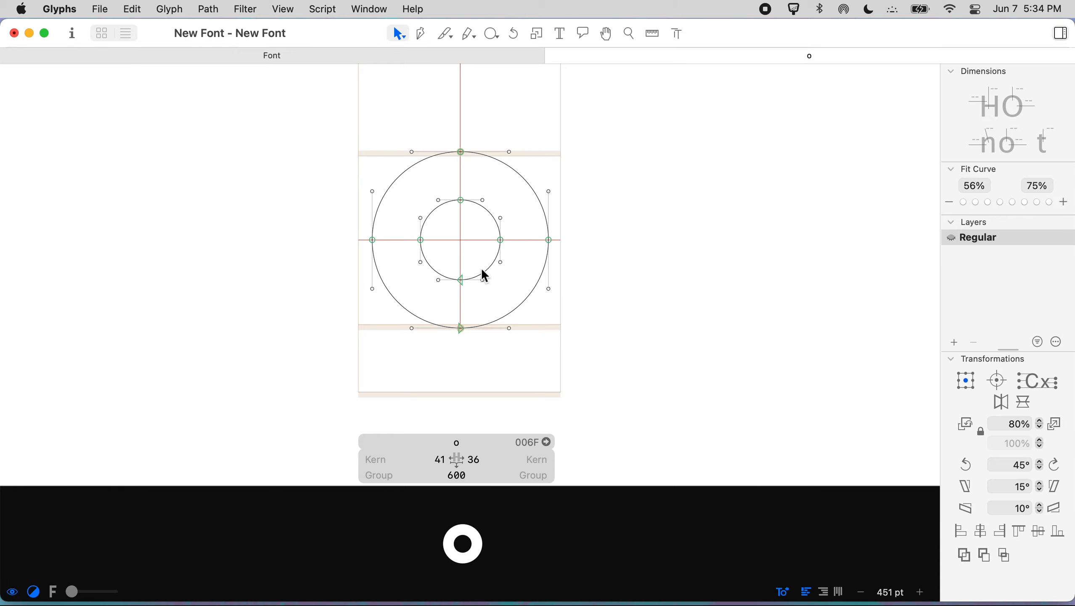
Preview the o as a filled shape at a larger size and return to its outline.
scroll(481, 265, "up", 6)
scroll(480, 266, "down", 3)
scroll(482, 267, "down", 2)
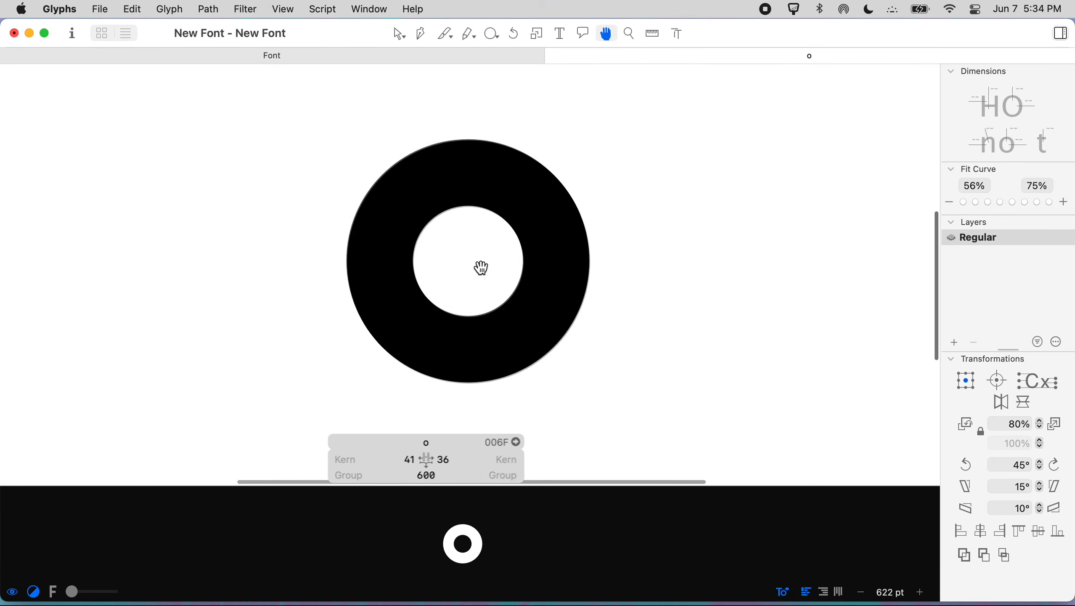
key("space")
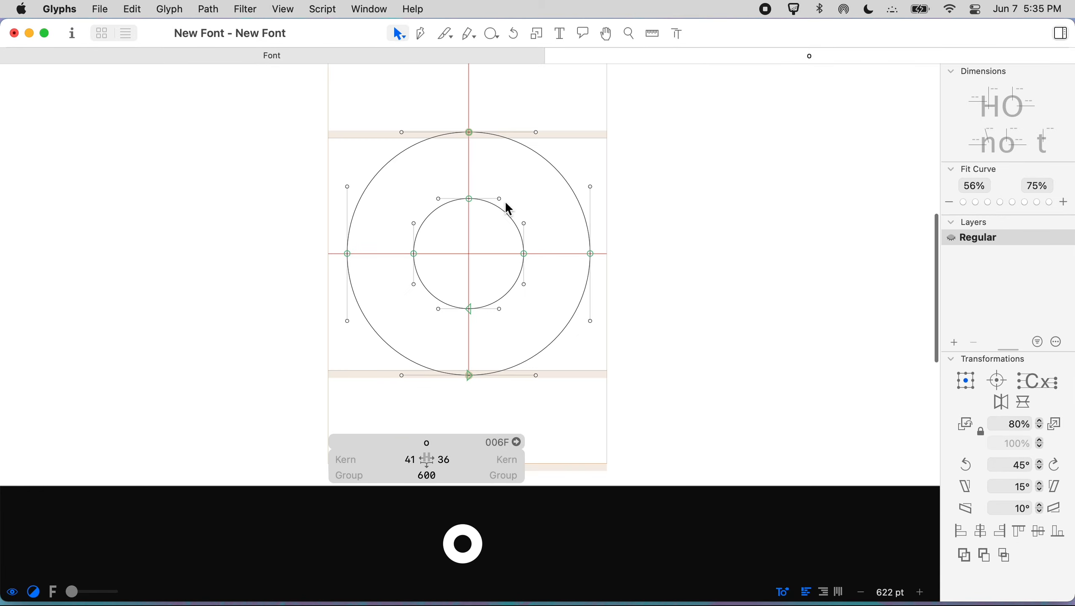
scroll(505, 201, "up", 3)
scroll(550, 293, "down", 2)
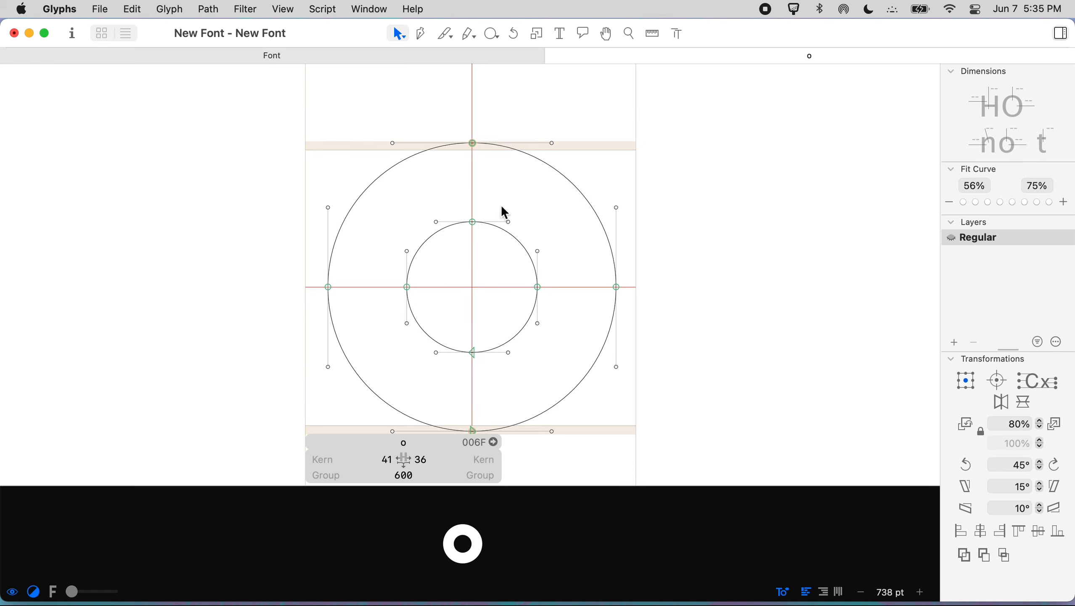
scroll(501, 204, "down", 1)
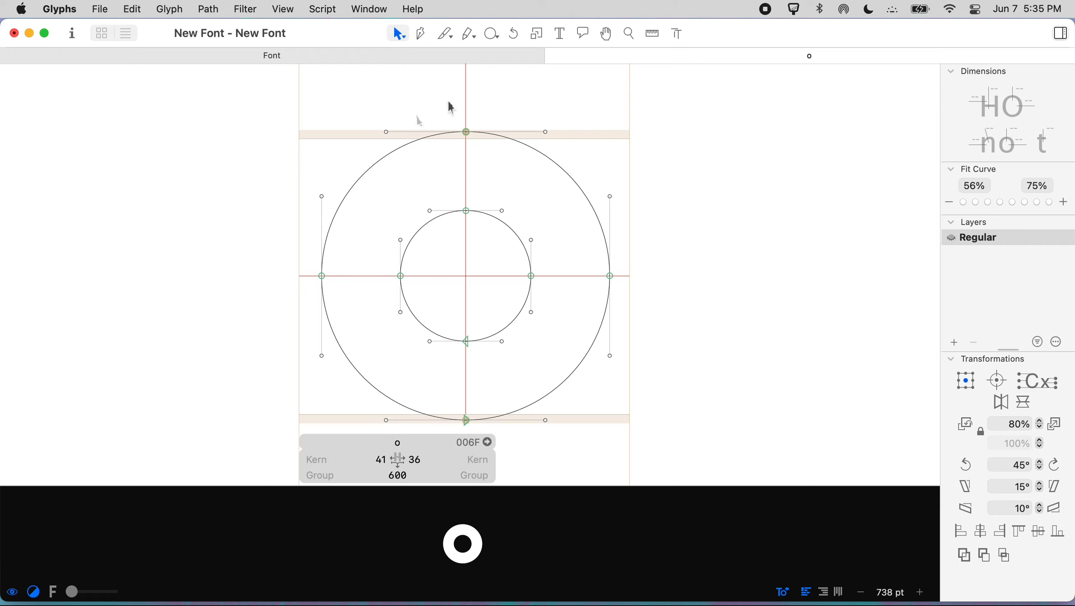
scroll(498, 167, "left", 1)
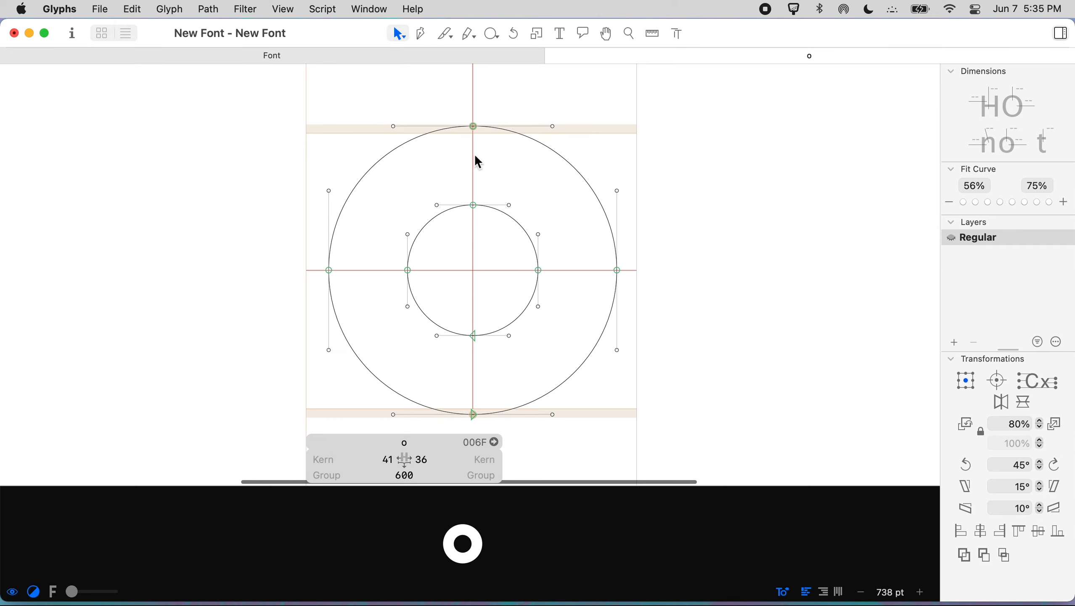
Set the default anchors in the o and align the top and bottom anchors at X 303.
left_click(216, 8)
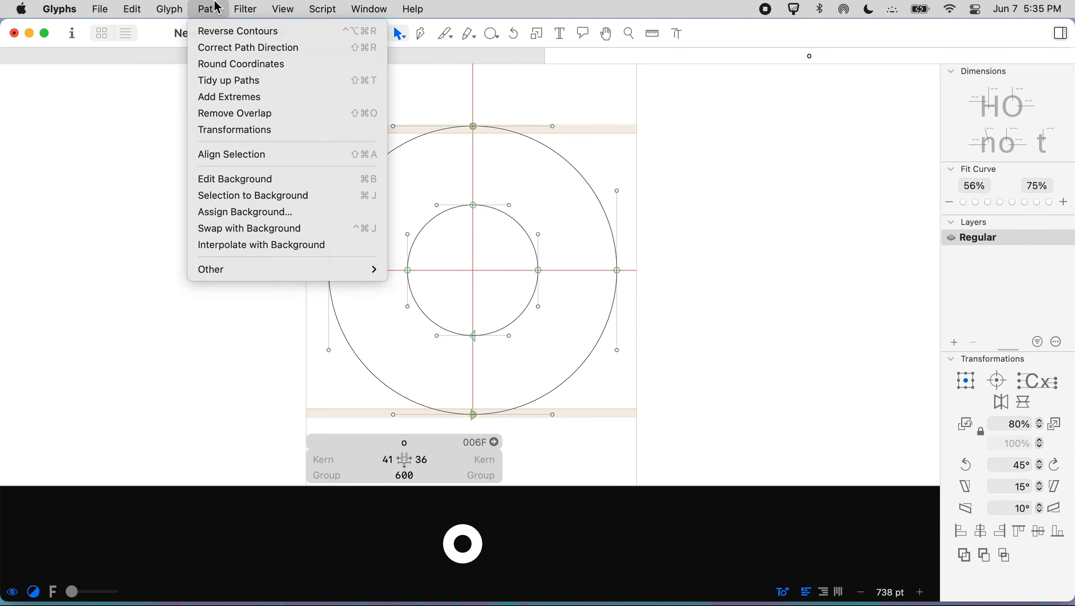
mouse_move(170, 8)
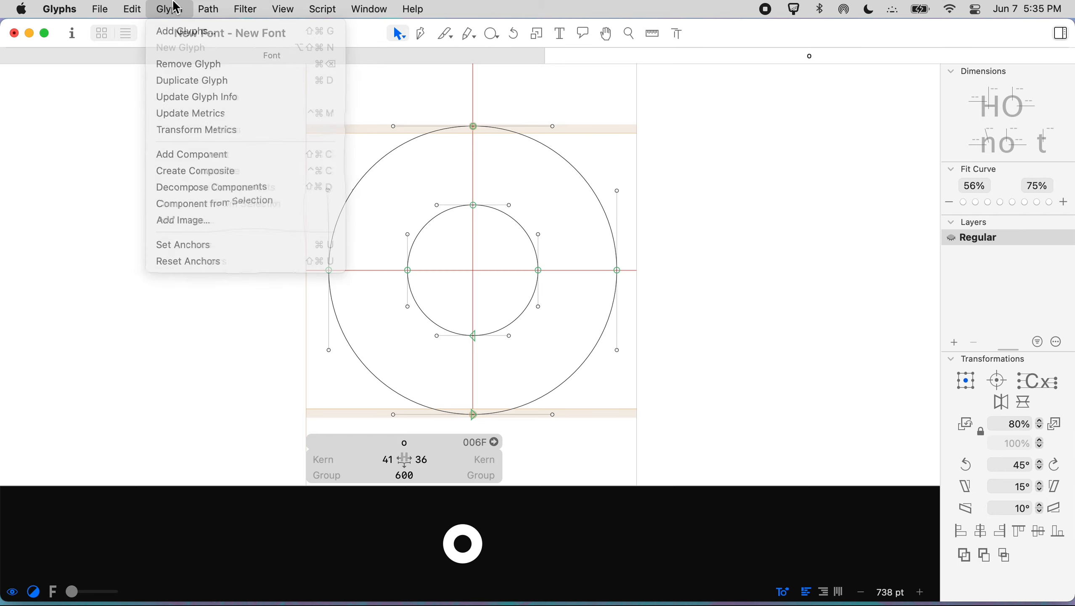
left_click(176, 8)
key("super+u")
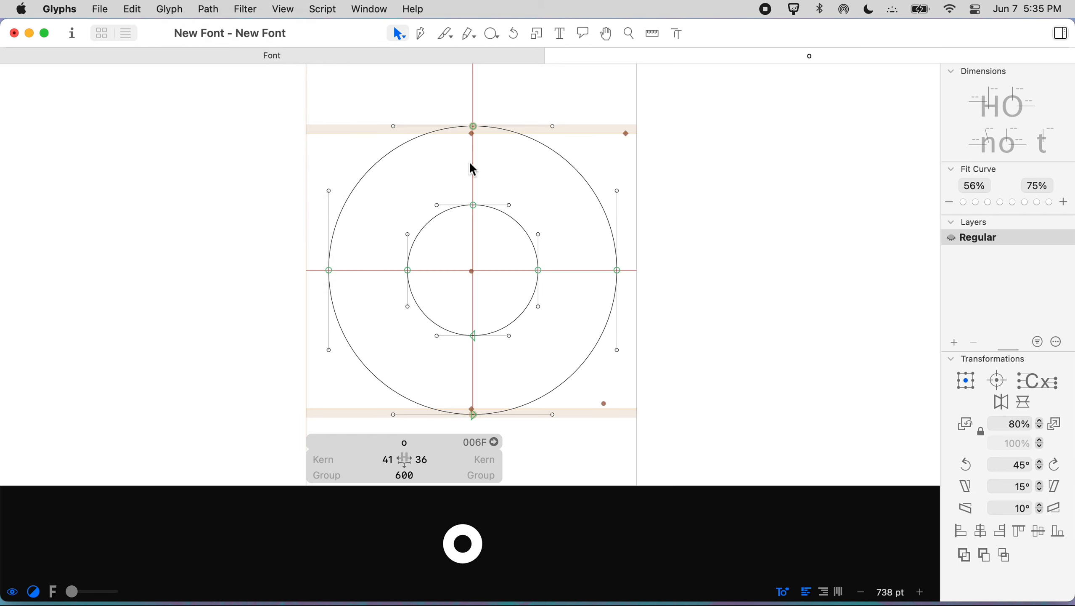
left_click(472, 133)
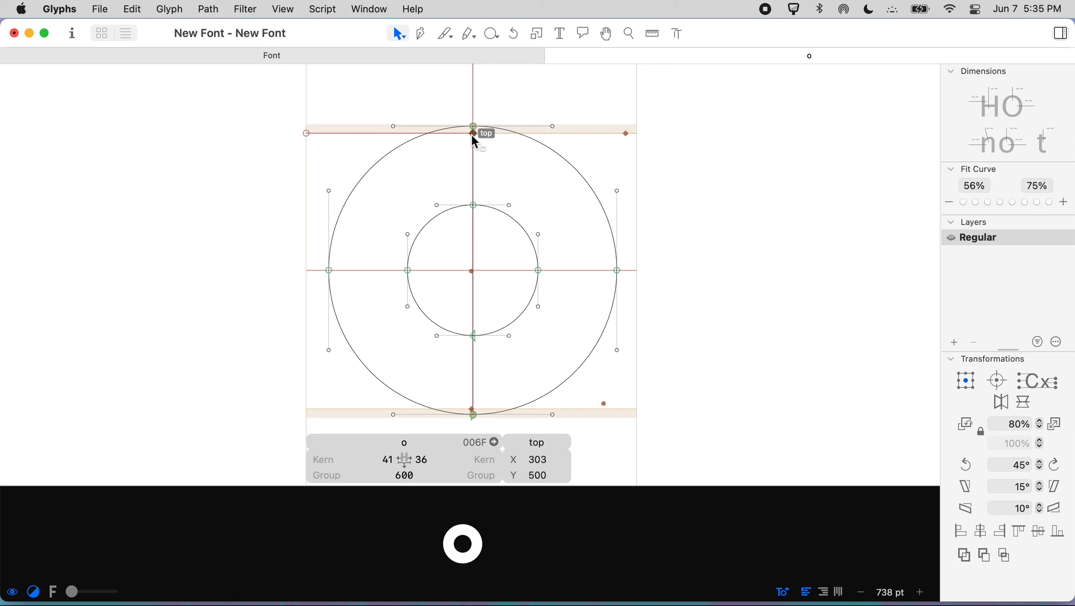
left_click(473, 409)
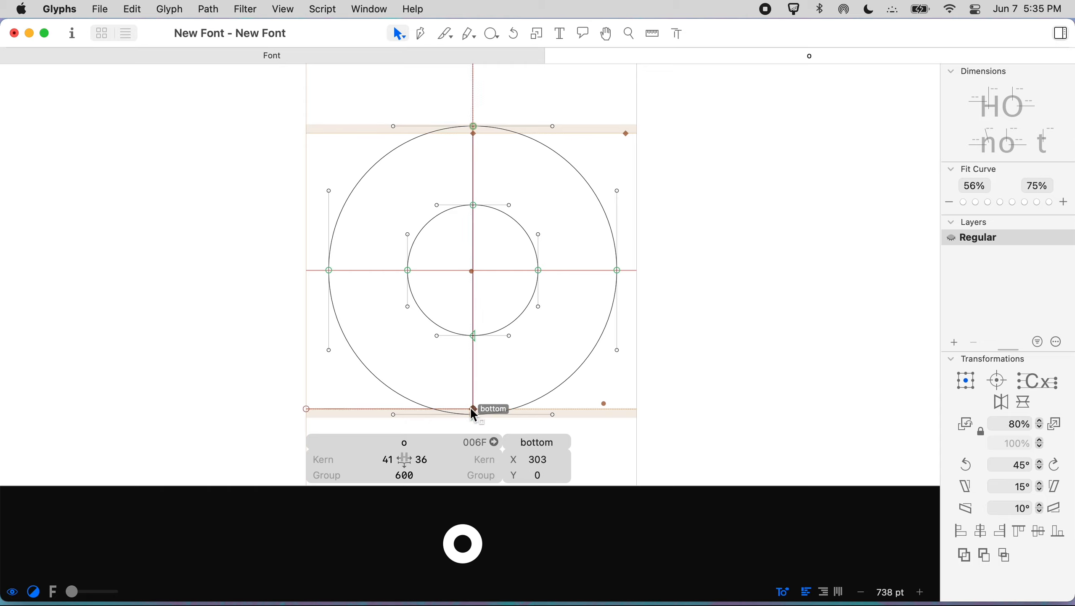
Move the ogonek anchor into the ring's lower right part and the topright anchor into its upper right part.
left_click_drag(604, 403, 544, 385)
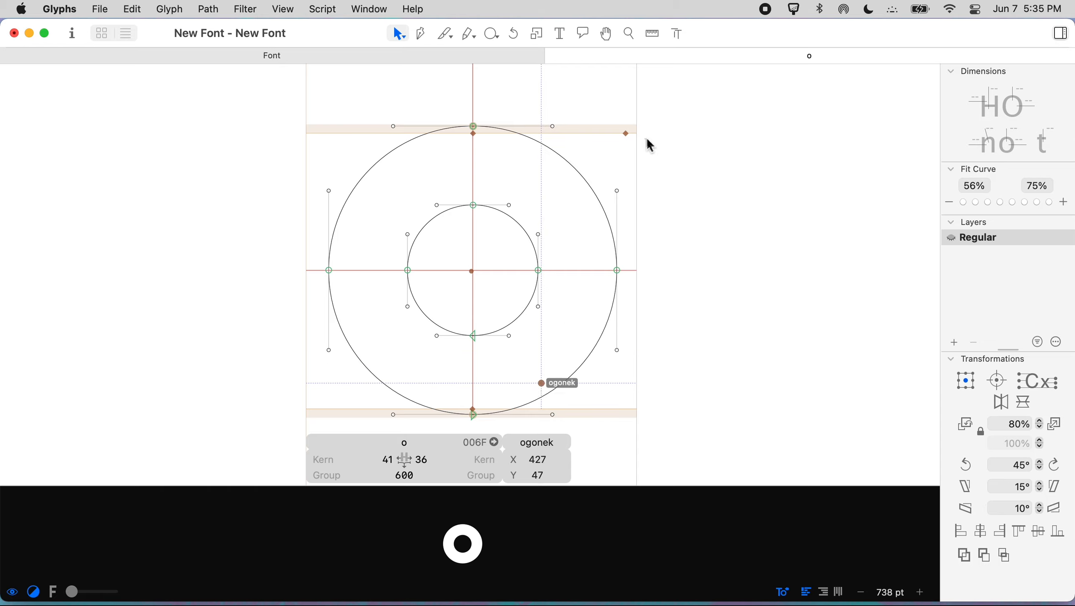
left_click(627, 134)
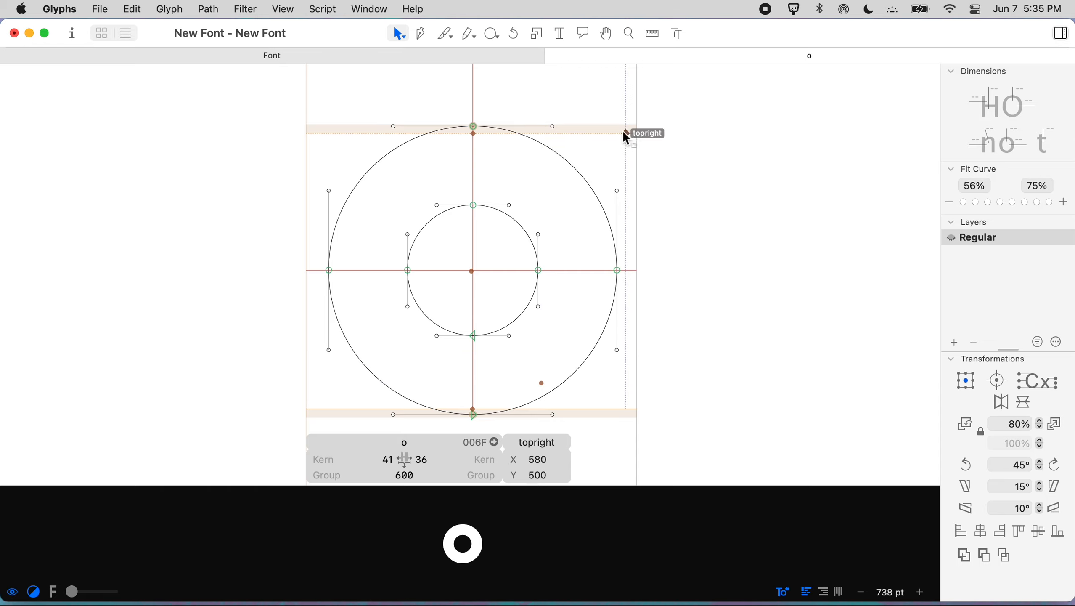
left_click_drag(624, 133, 548, 162)
left_click_drag(543, 384, 546, 381)
left_click(567, 327)
left_click(562, 358)
scroll(568, 250, "up", 1)
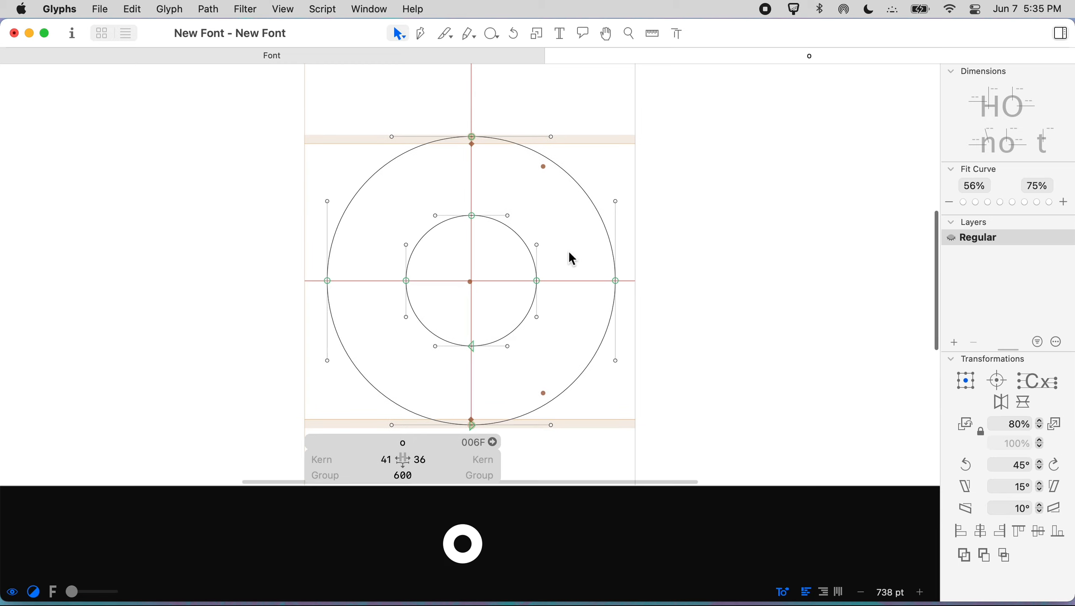
scroll(568, 250, "down", 1)
scroll(648, 102, "down", 3)
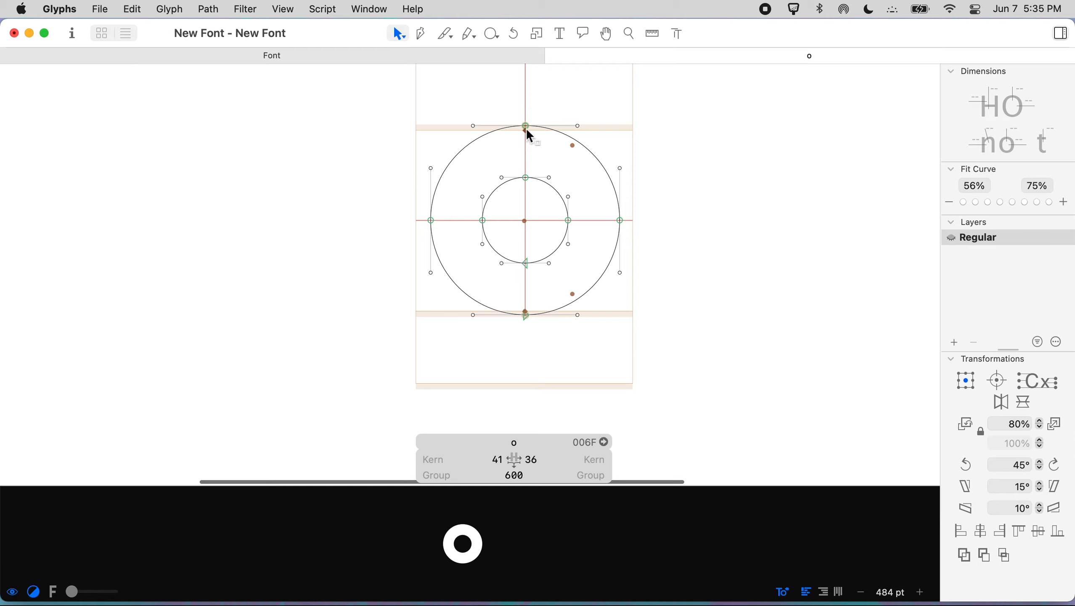
left_click(491, 156)
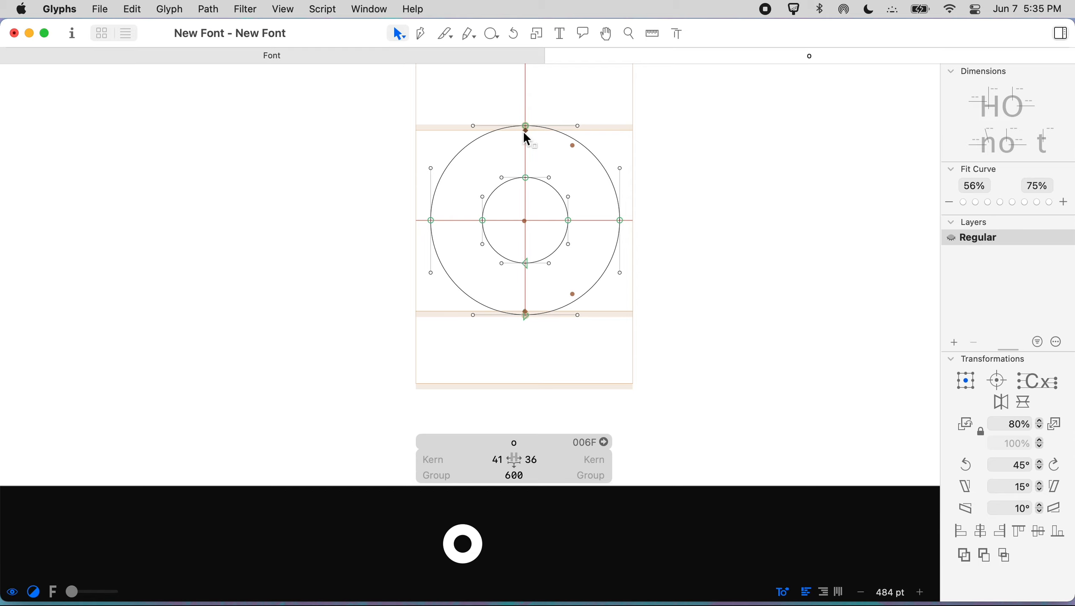
scroll(546, 161, "right", 3)
scroll(547, 161, "up", 2)
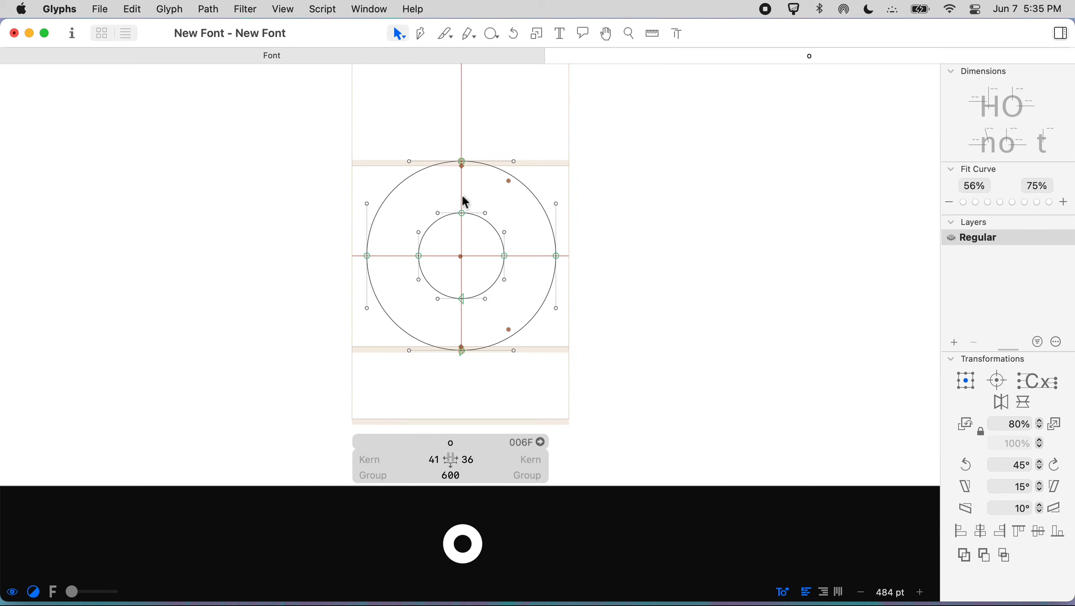
Remove all combining marks from dieresiscomb to ogonekcomb from the font and show the Combining category.
left_click(341, 54)
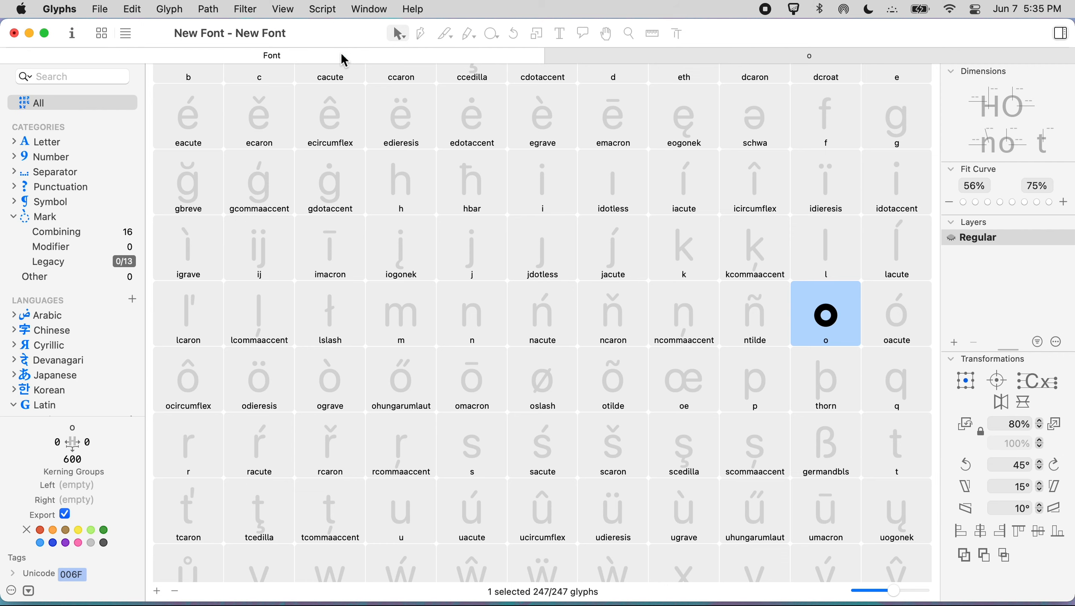
left_click(105, 236)
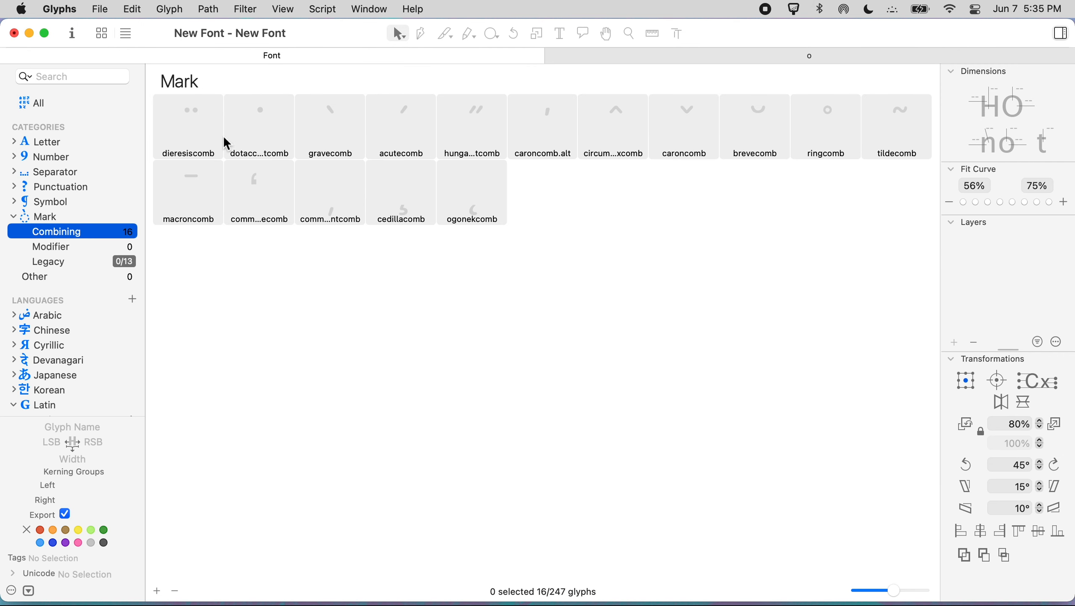
left_click(179, 123)
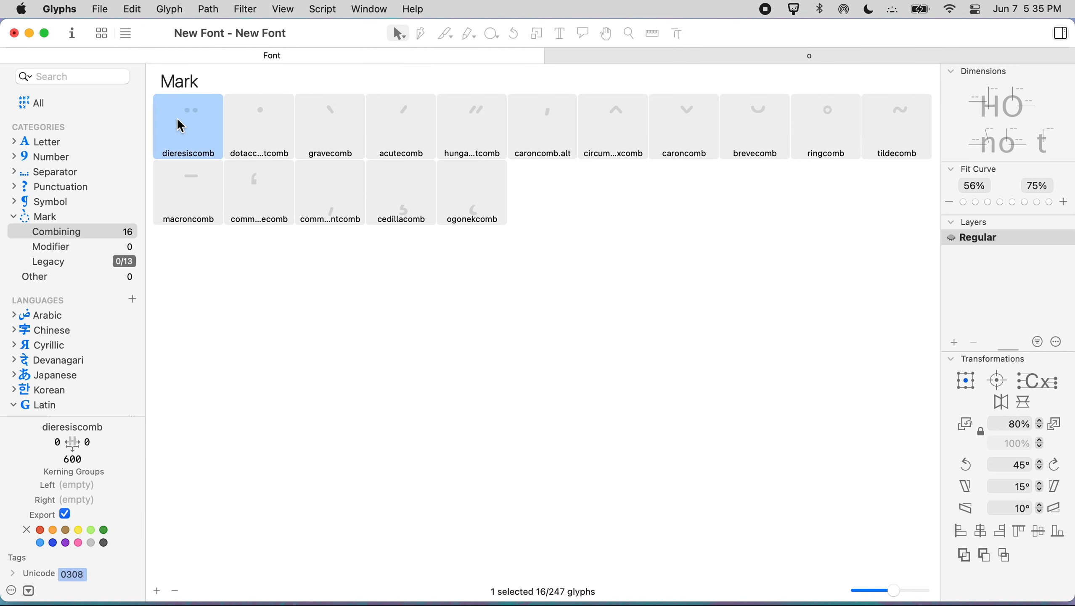
left_click(477, 197, "shift")
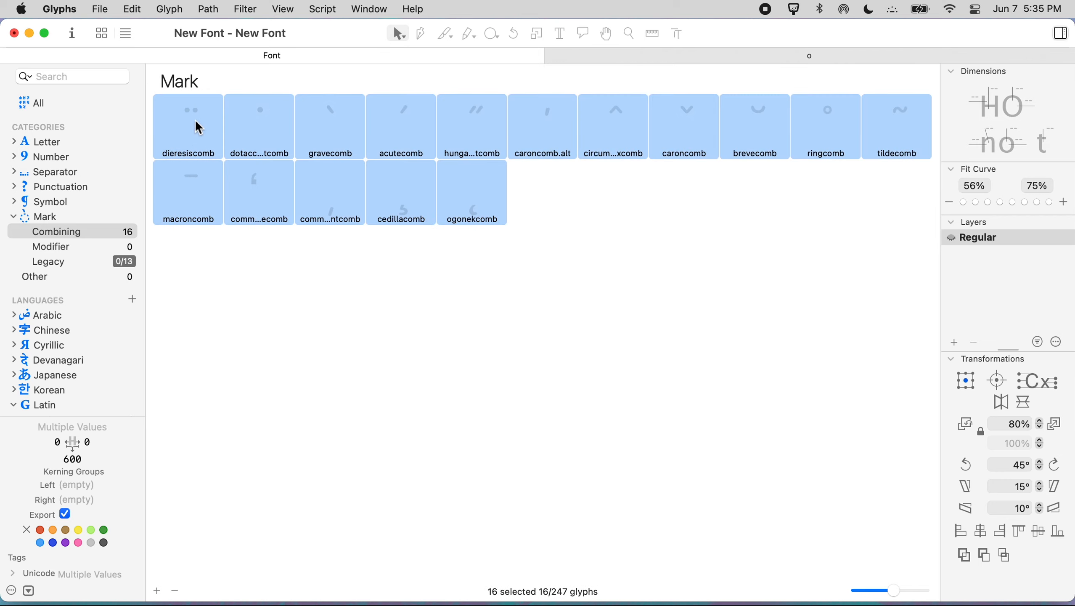
key("super+BackSpace")
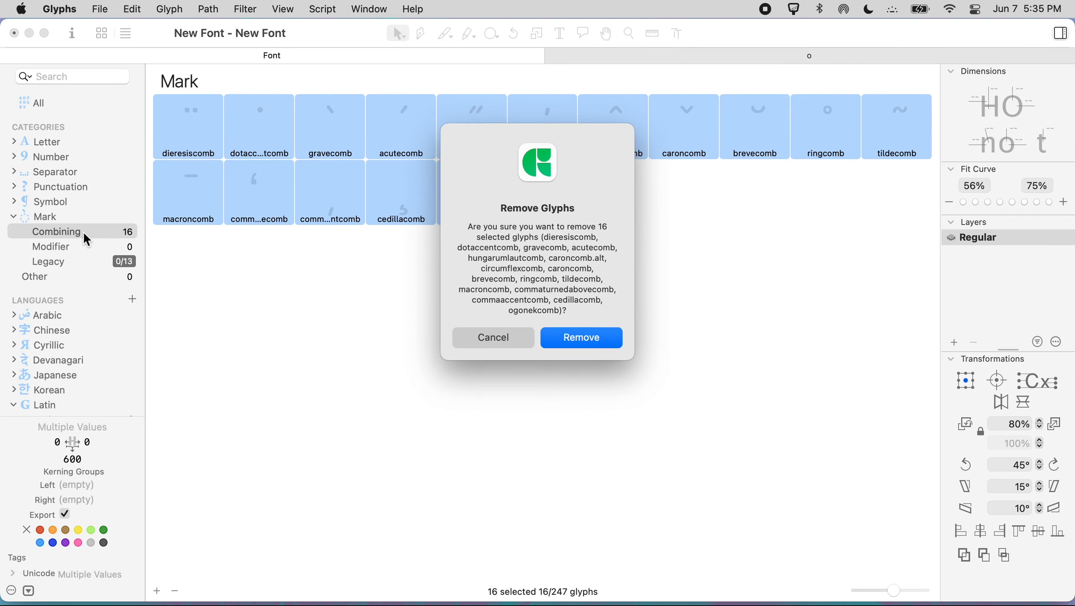
key("Return")
left_click(121, 232)
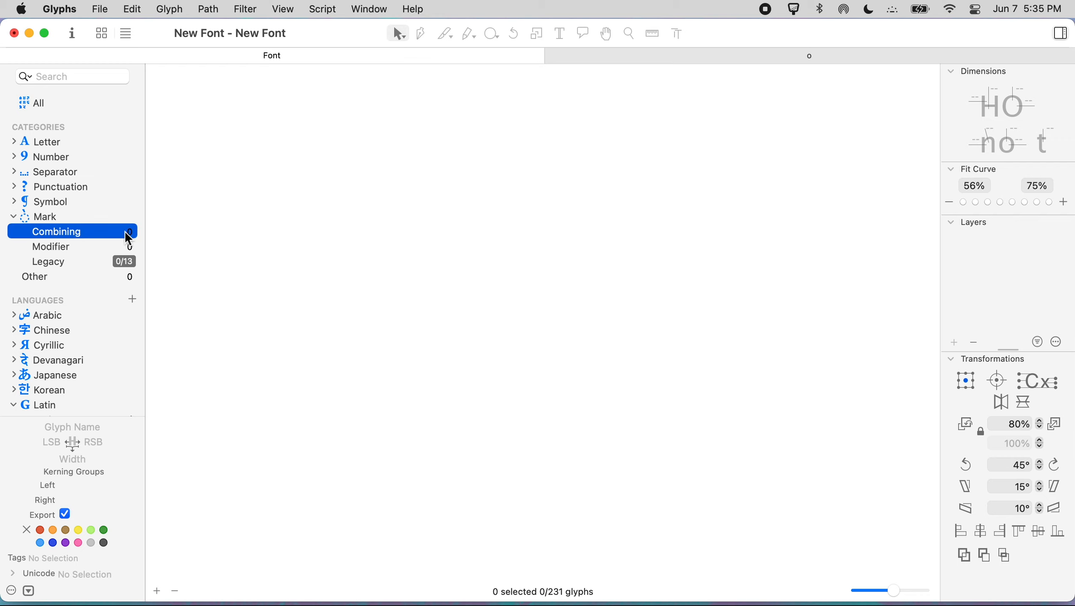
List the missing Legacy marks and check the Modifier and Combining categories.
left_click(94, 263)
left_click(129, 267)
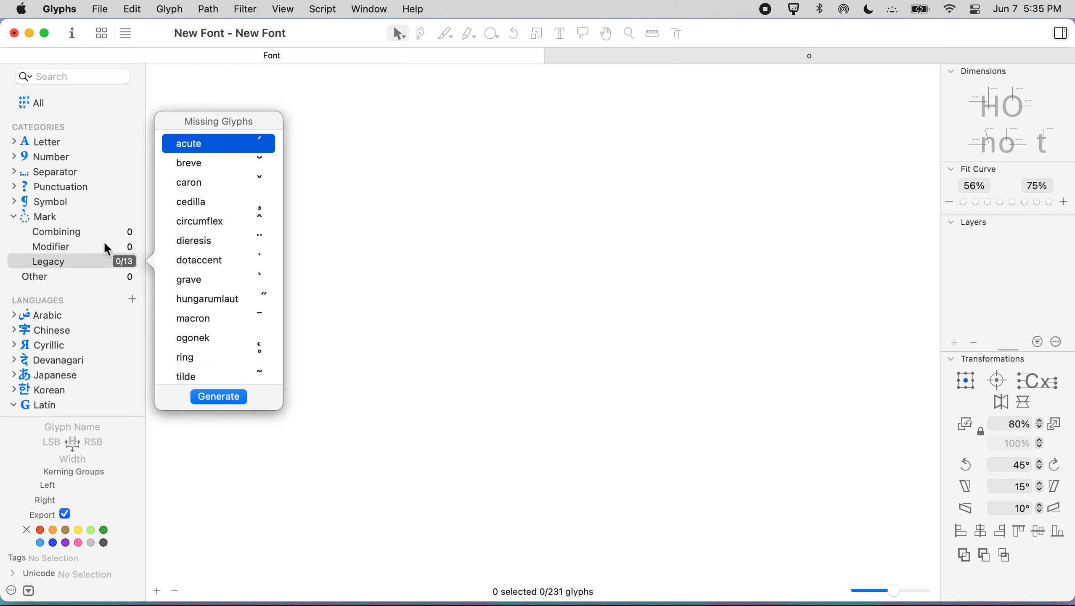
left_click(79, 246)
left_click(74, 233)
Compare the Latin language groups, including Central European, Pan African and South Eastern European, ending with Western European shown.
scroll(66, 303, "down", 5)
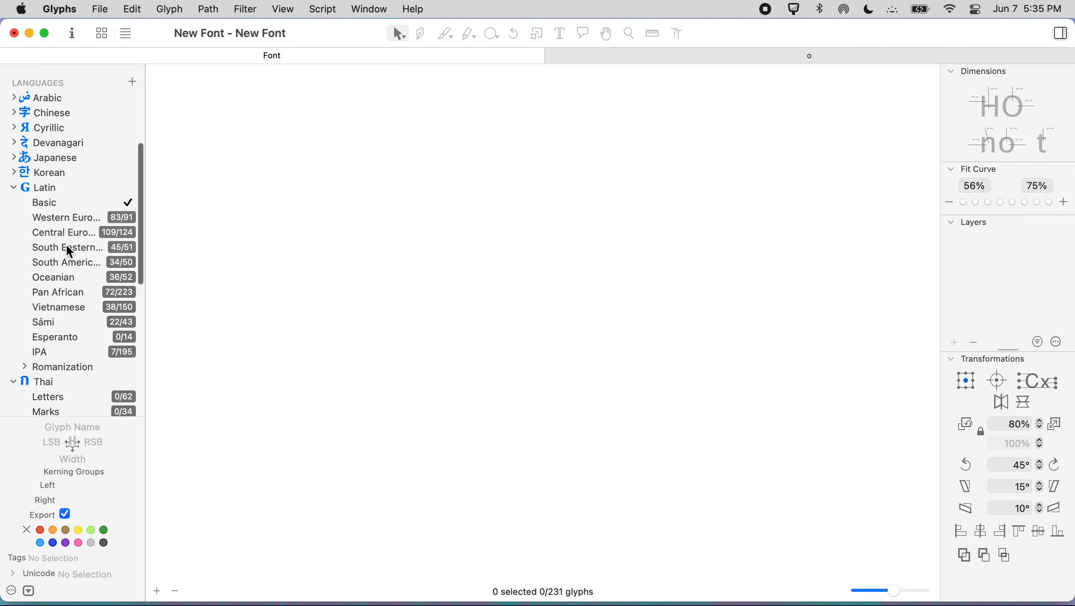
left_click(79, 217)
left_click(79, 233)
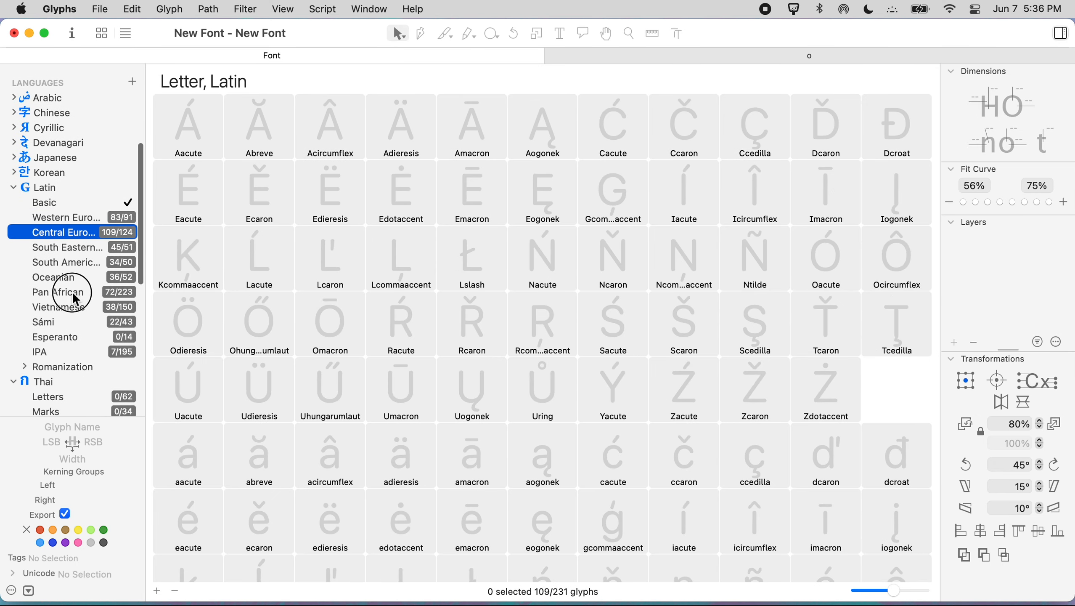
left_click(73, 291)
left_click(64, 350)
left_click(73, 245)
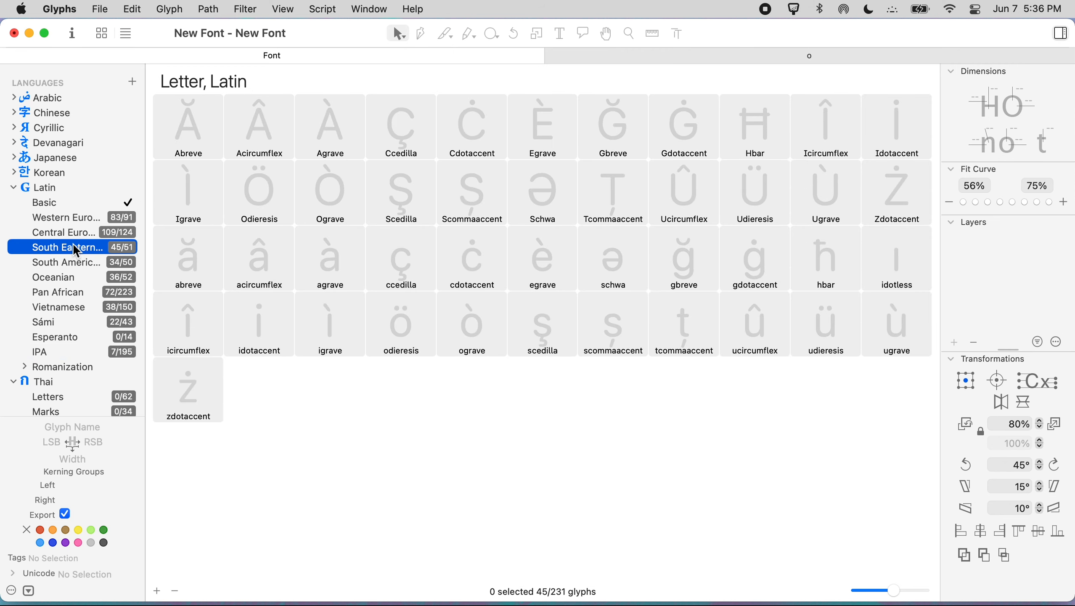
left_click(94, 231)
left_click(83, 218)
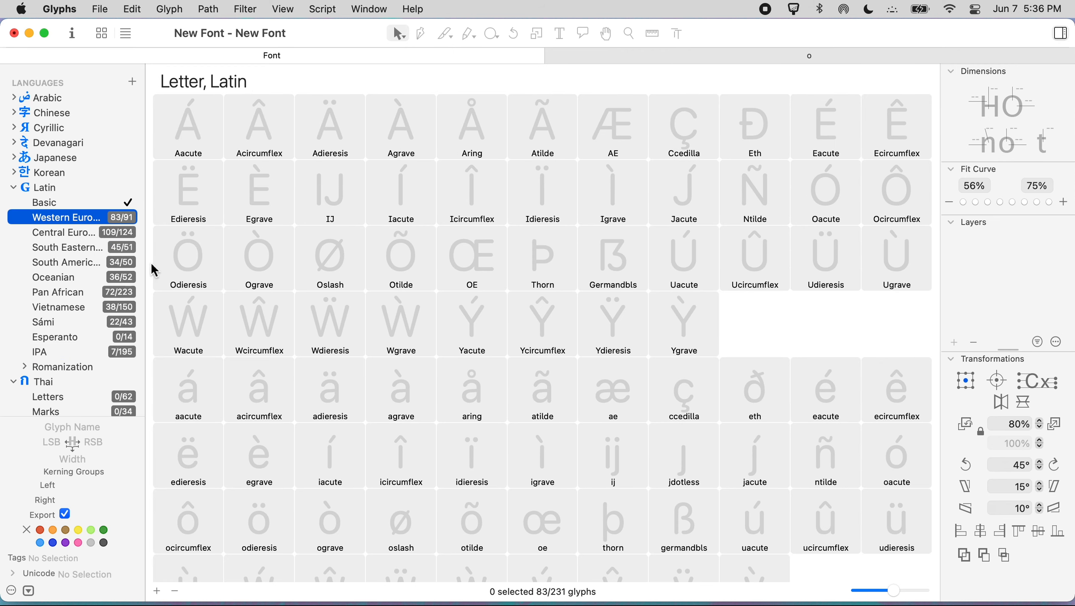
List the missing glyphs of the Western and Central European Latin groups, and show all glyphs of the font again.
left_click(121, 216)
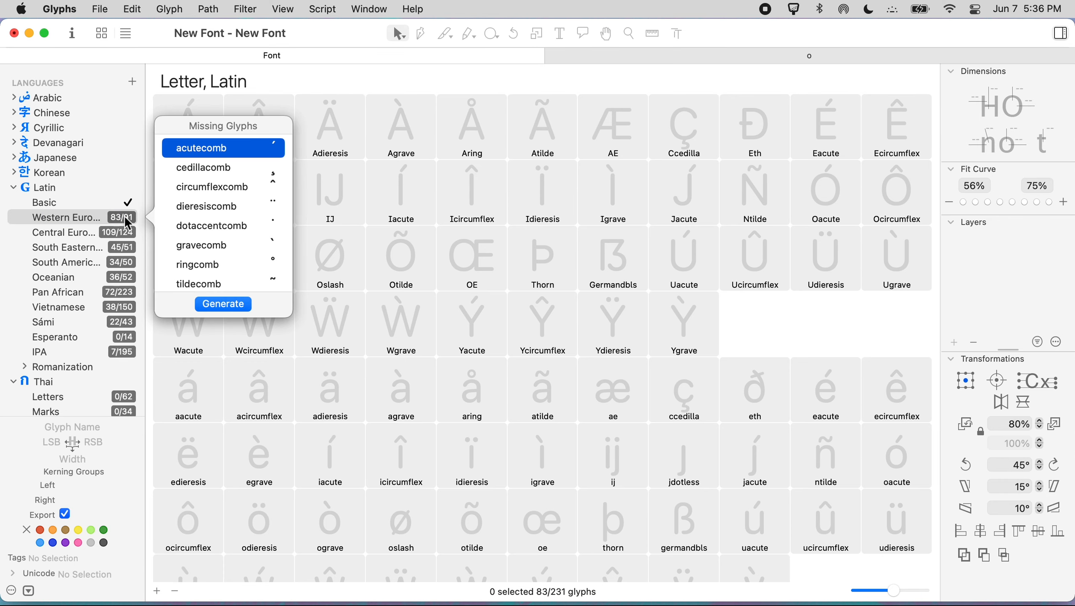
left_click(123, 218)
left_click(124, 219)
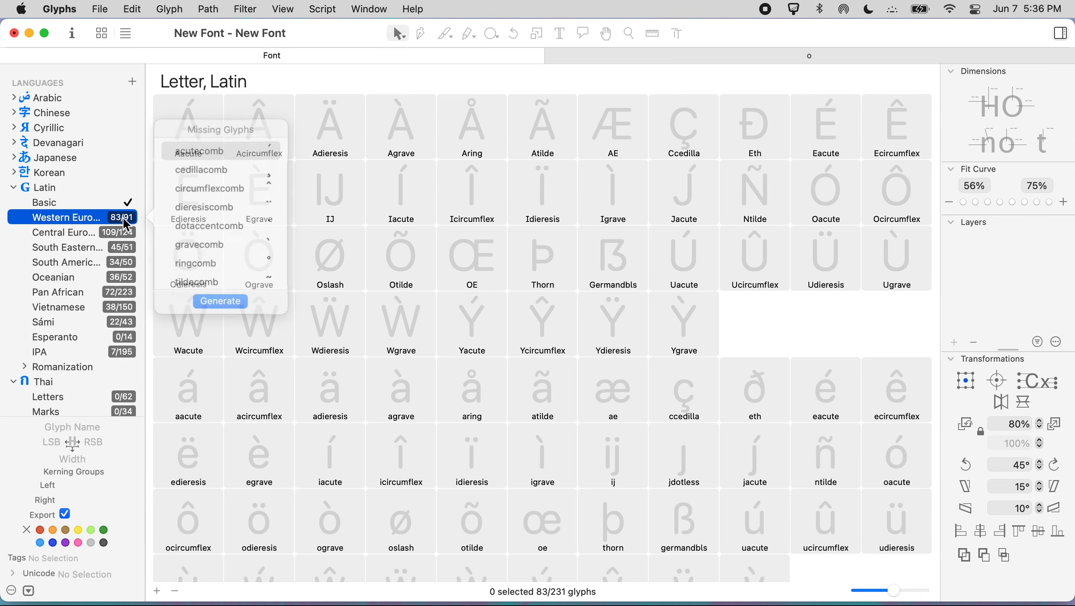
left_click(114, 221)
left_click(113, 222)
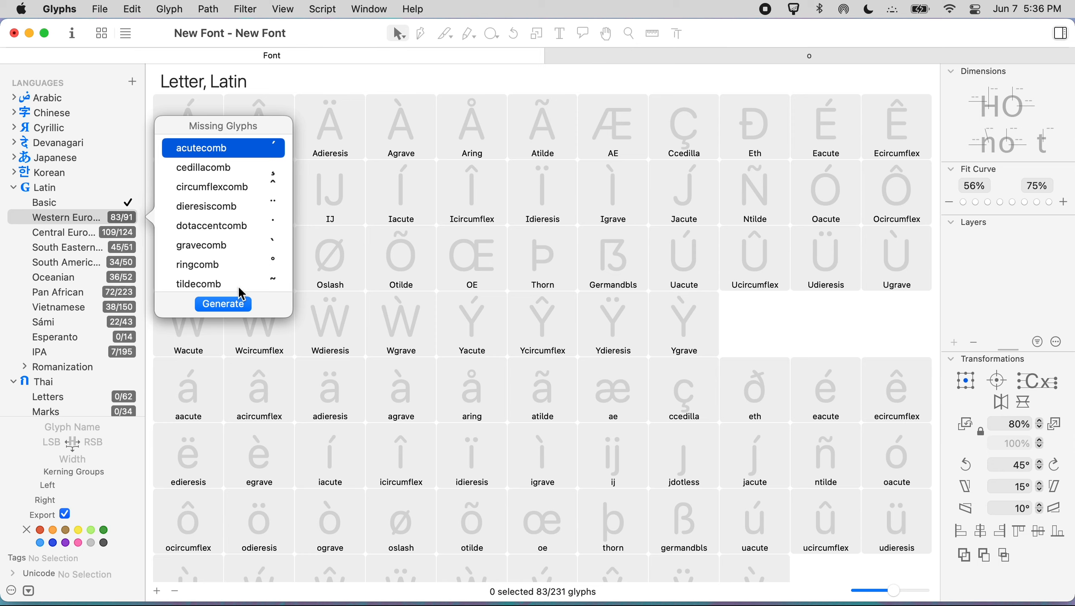
left_click(85, 233)
left_click(118, 232)
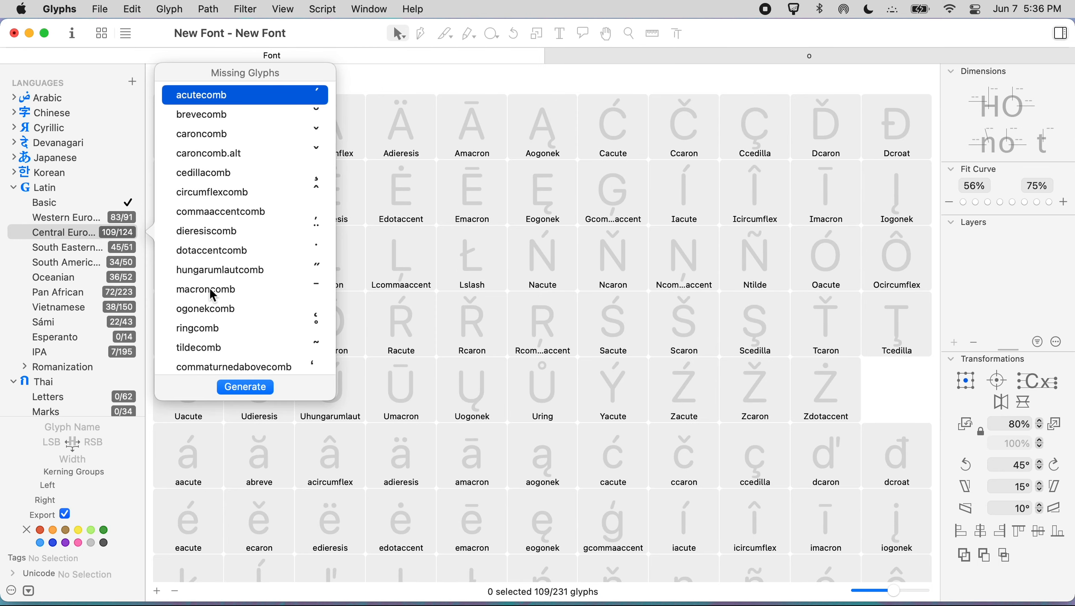
left_click(114, 218)
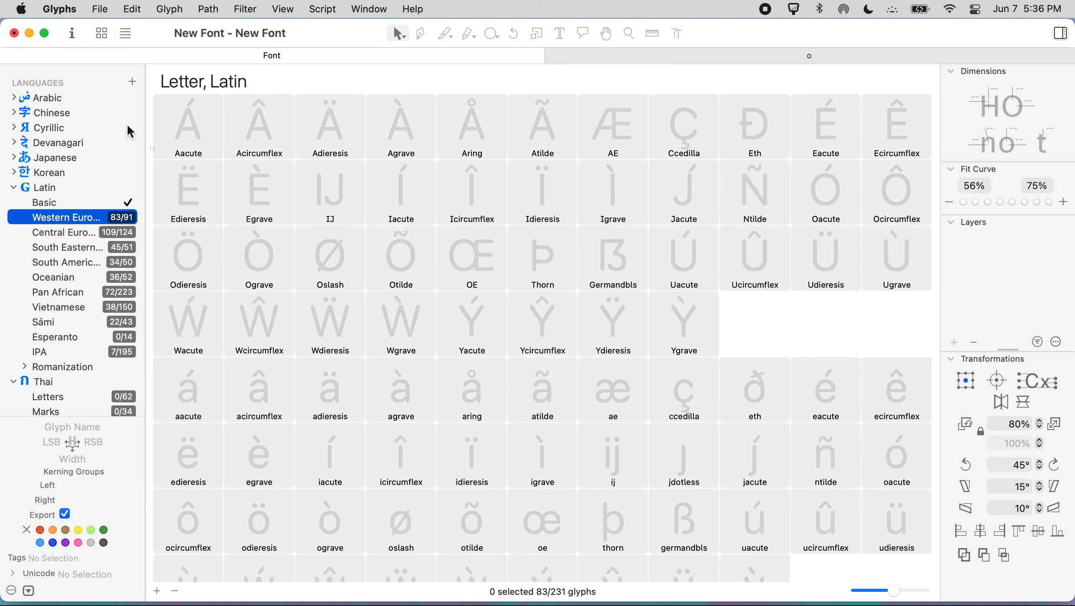
scroll(71, 101, "up", 5)
left_click(70, 106)
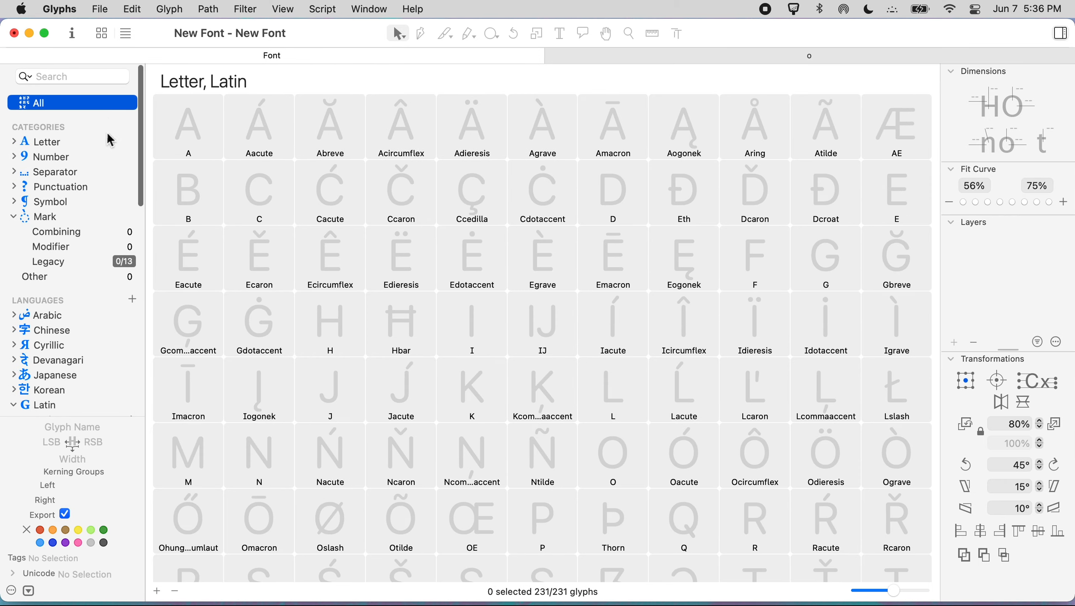
Remove all glyphs from the font except the lowercase o.
left_click(220, 136)
key("super+a")
scroll(365, 317, "down", 15)
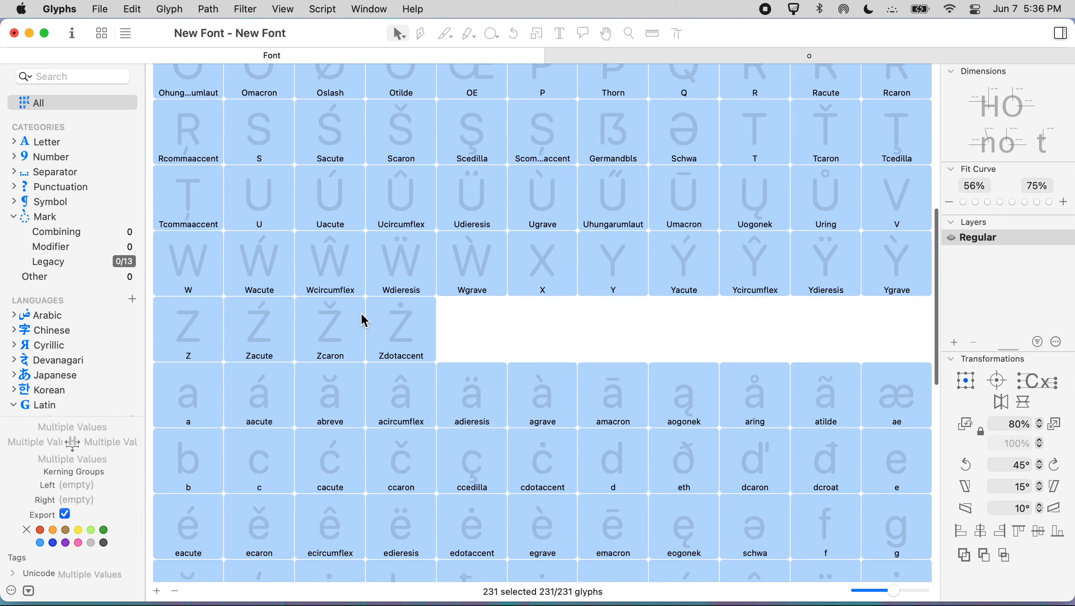
left_click(829, 181, "super")
key("BackSpace")
key("Return")
Generate the combining marks from acutecomb to tildecomb out of the missing Western European Latin glyphs.
scroll(63, 348, "down", 15)
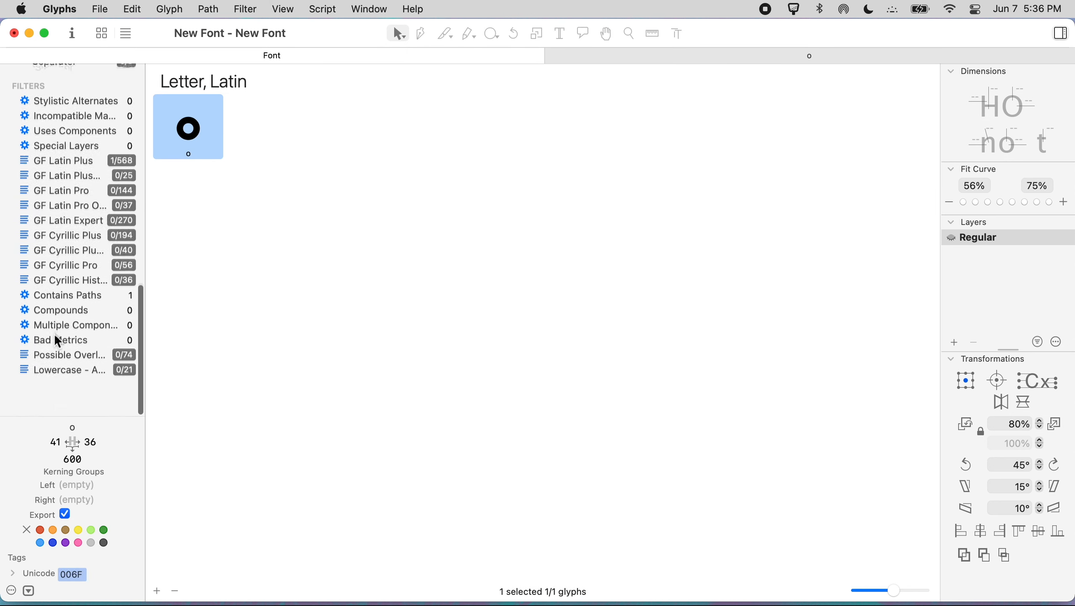
left_click(70, 283)
scroll(75, 151, "up", 10)
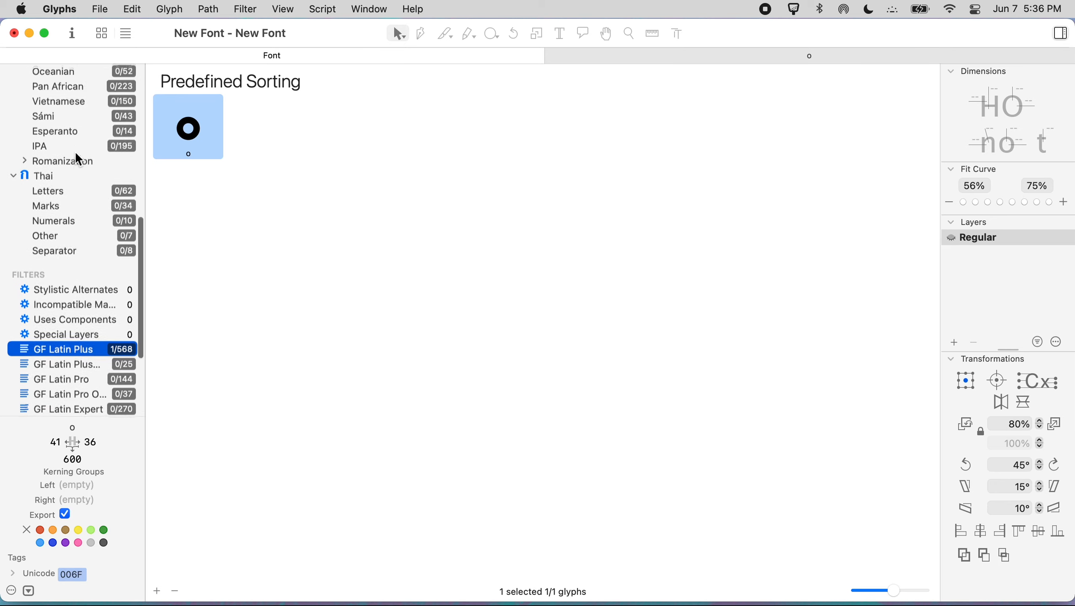
left_click(75, 150)
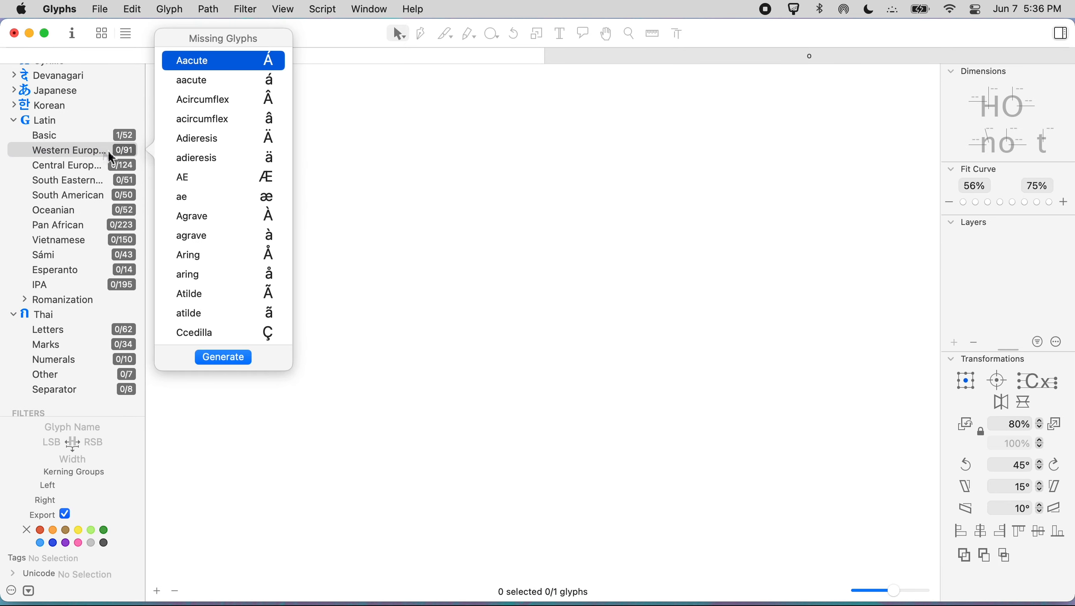
scroll(259, 333, "down", 15)
left_click(254, 211)
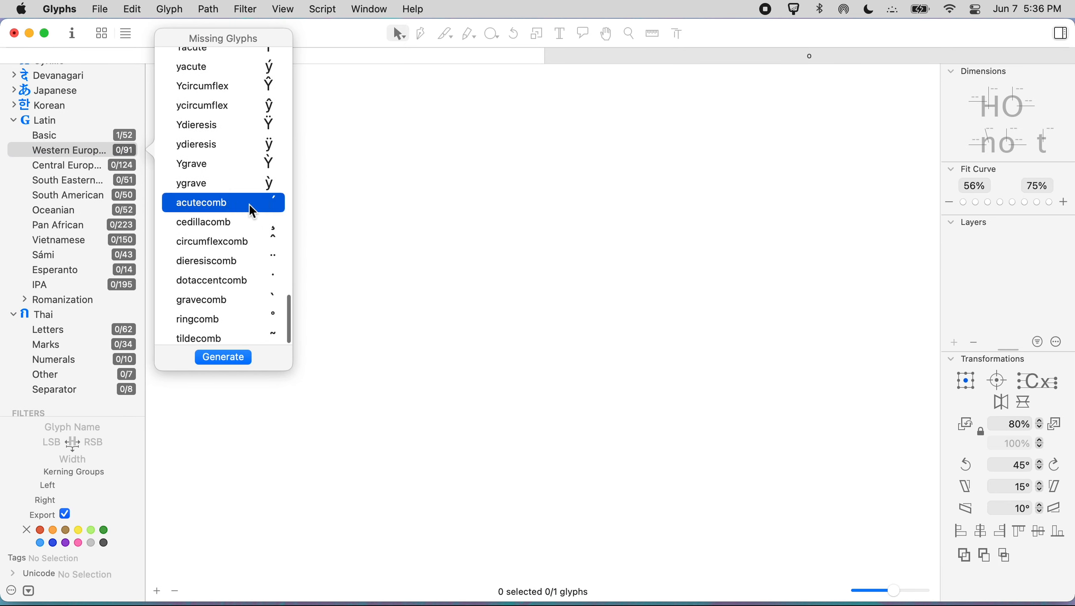
left_click(240, 339, "shift")
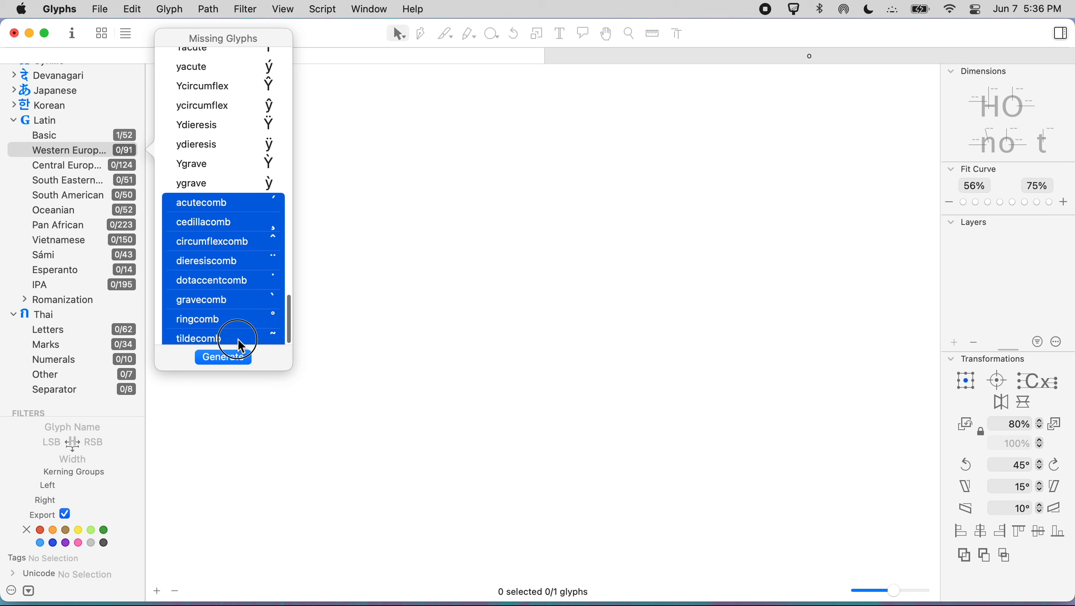
left_click(225, 365)
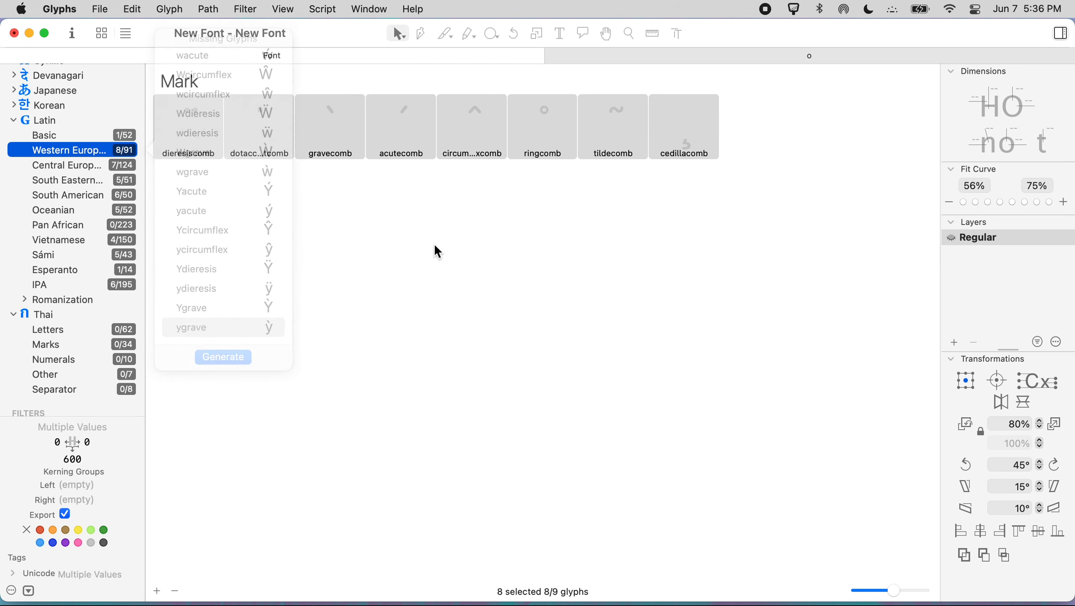
Check the Modifier and Combining categories, and look through the new marks among all glyphs of the font.
scroll(74, 197, "up", 10)
left_click(71, 246)
left_click(71, 231)
left_click(63, 103)
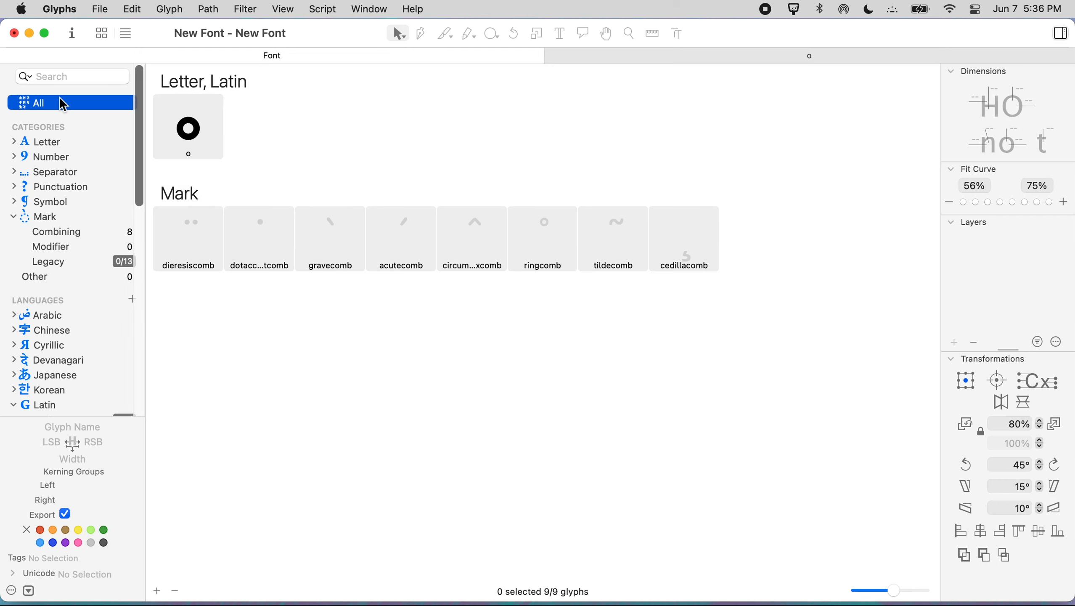
left_click(192, 131)
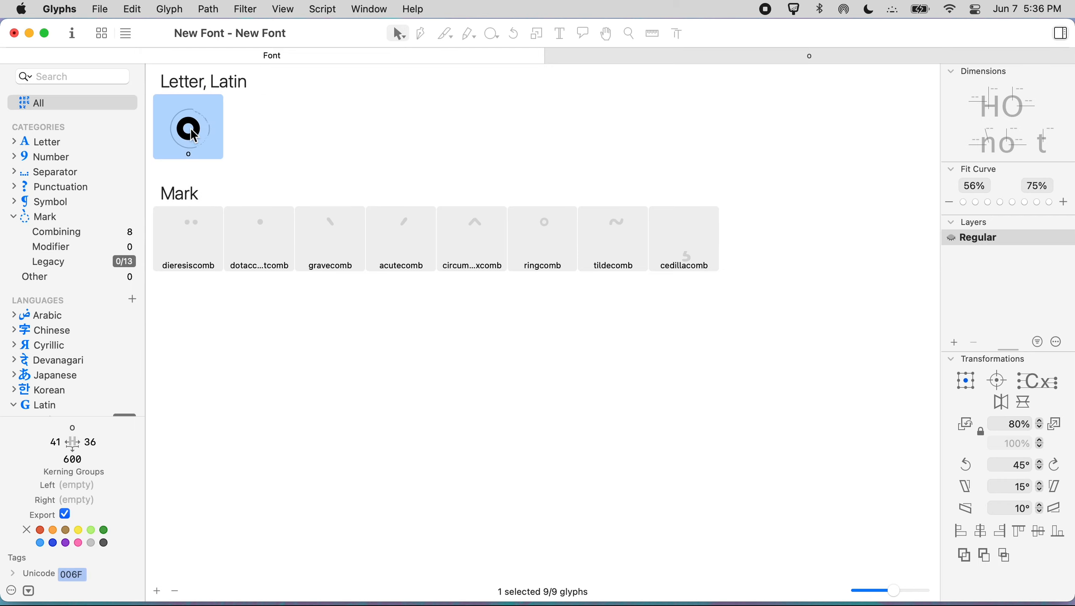
left_click(363, 235)
left_click(452, 225)
Open gravecomb for editing and draw a rectangle over the grave's placeholder shape.
left_click(331, 229)
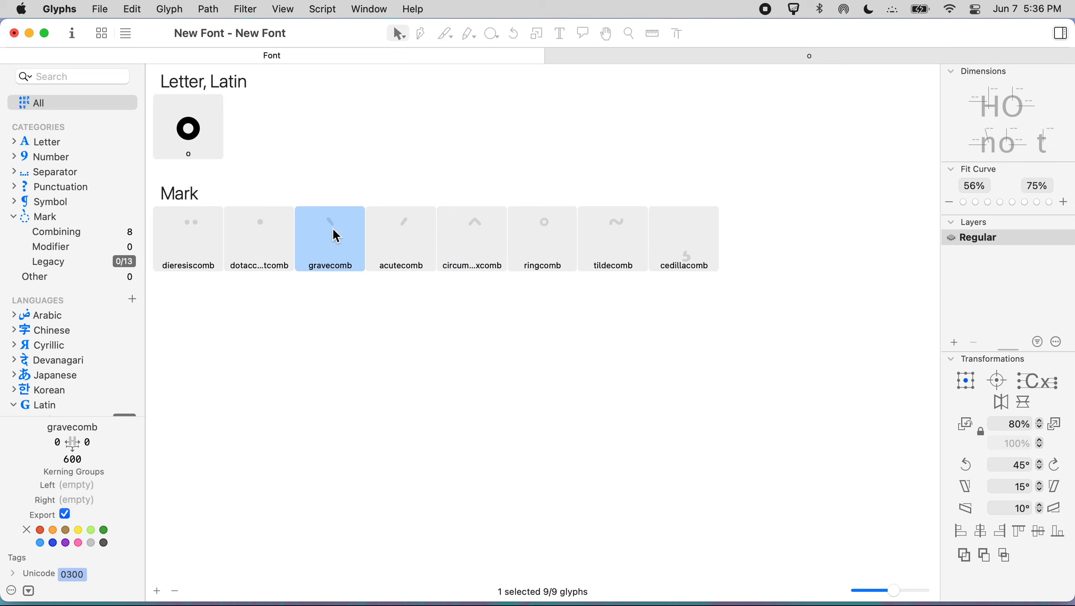
double_click(337, 235)
scroll(461, 178, "up", 2)
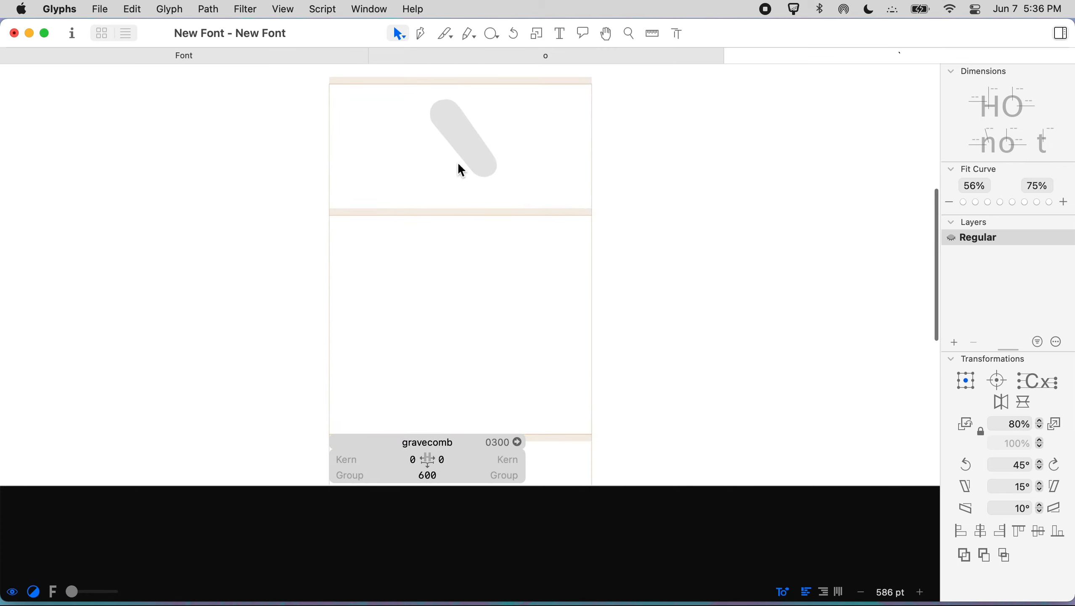
left_click(492, 33)
left_click(512, 48)
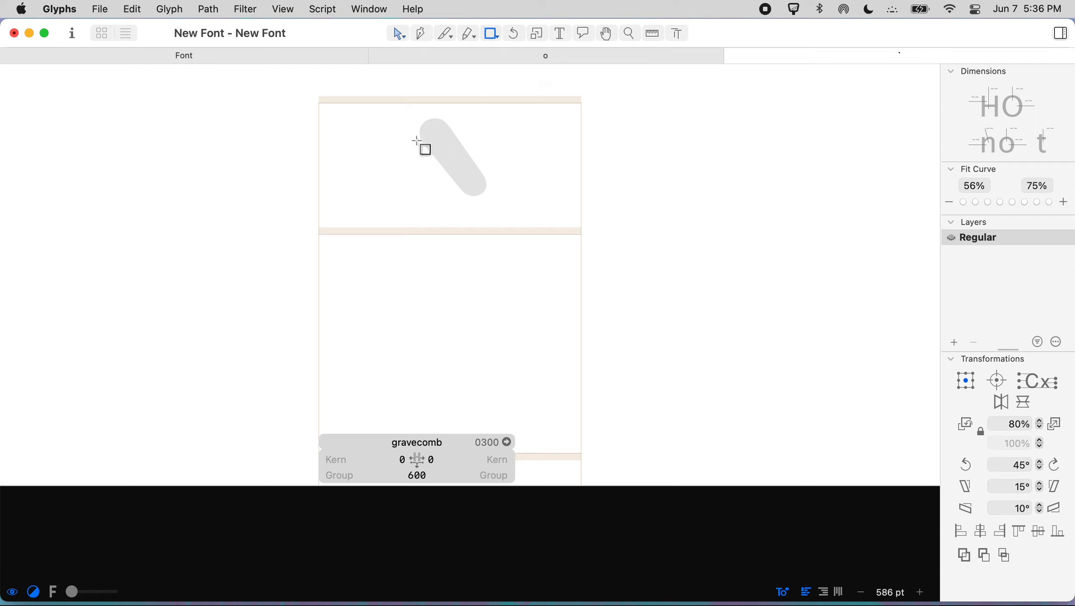
mouse_move(397, 124)
left_mouse_down()
mouse_move(446, 212)
mouse_move(487, 227)
mouse_move(508, 186)
left_mouse_up()
Reshape the rectangle by its corner nodes into a slanted, tapering grave accent about 229 units wide and 178 units high.
key("v")
left_click_drag(445, 125, 448, 151)
key("super+a")
left_click(448, 177)
left_click_drag(444, 205, 446, 217)
left_click_drag(390, 149, 442, 144)
left_click_drag(443, 213, 486, 206)
left_click(518, 154)
key("super+a")
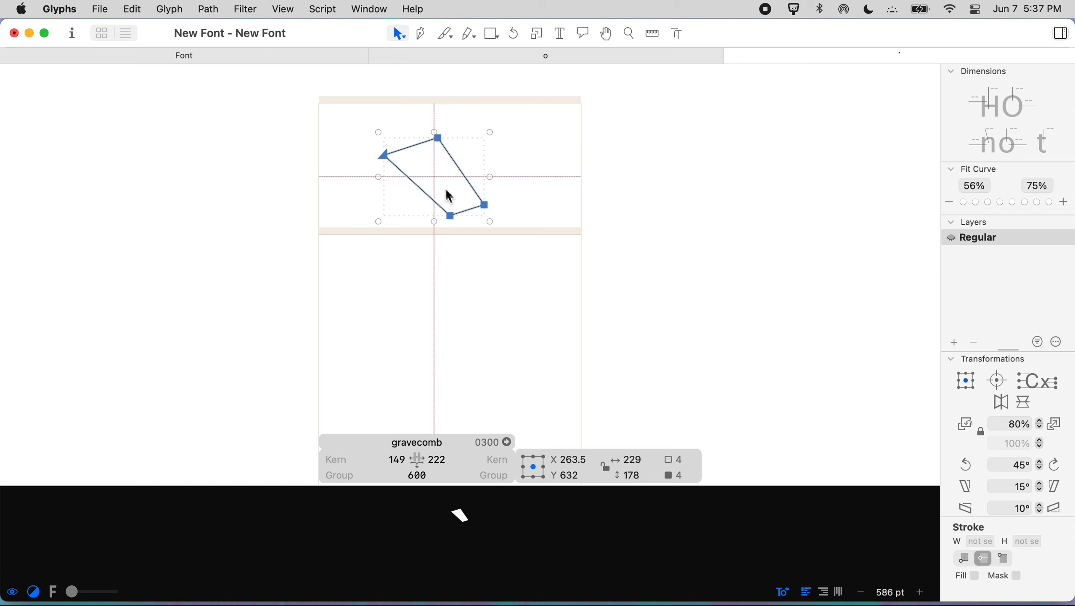
Shift the whole grave outline 20 units to the right.
scroll(476, 290, "down", 1)
scroll(477, 289, "up", 1)
left_click(476, 289)
scroll(476, 289, "up", 1)
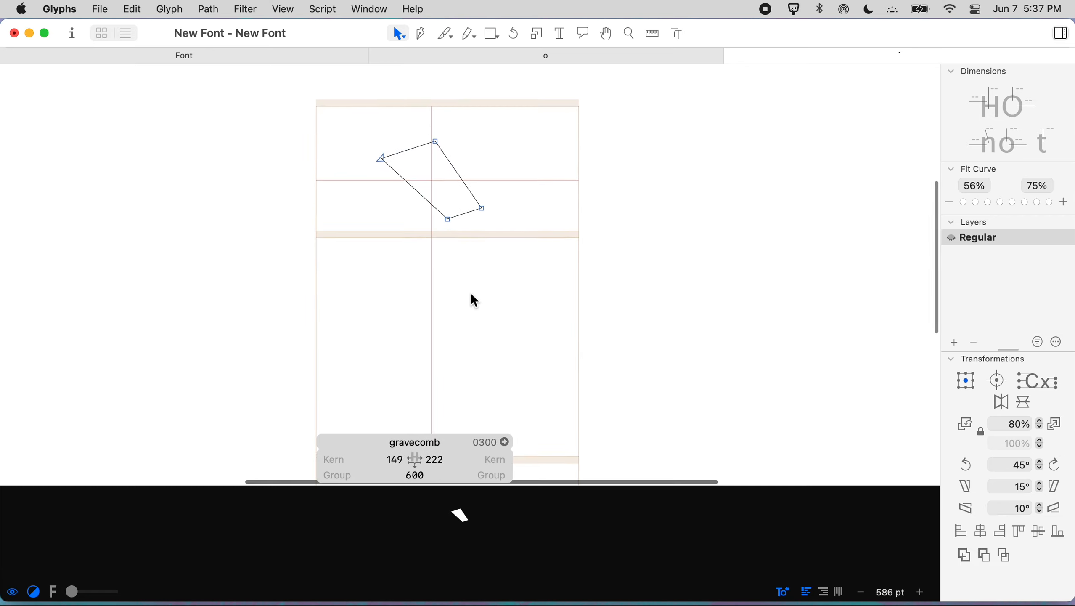
key("super+a")
key("shift+Right")
key("shift+Right")
left_click(483, 292)
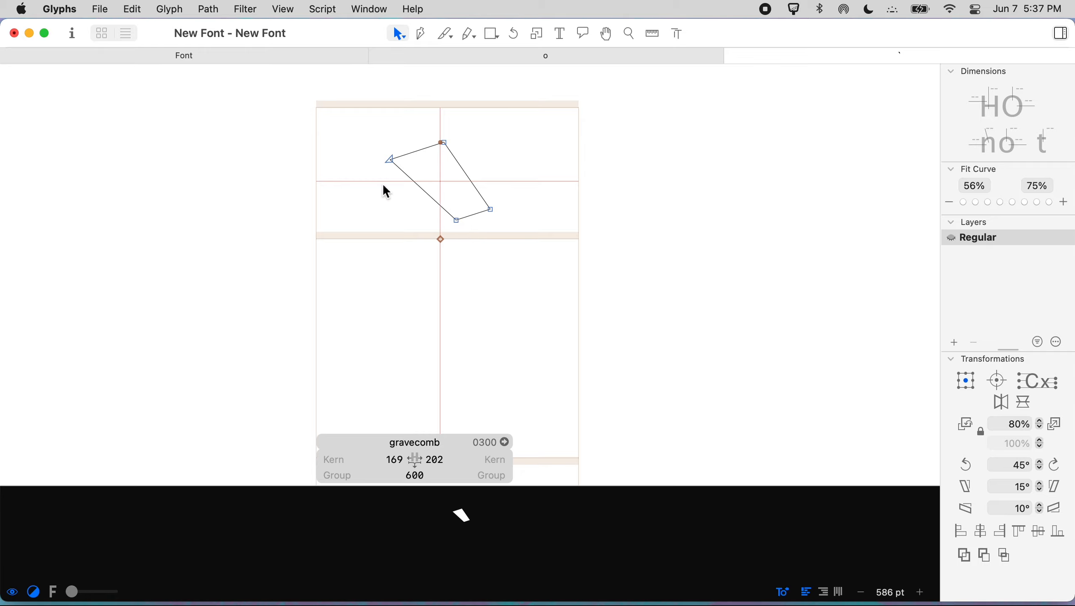
Set the default anchors in gravecomb and select its _top anchor.
key("super+u")
left_click(170, 9)
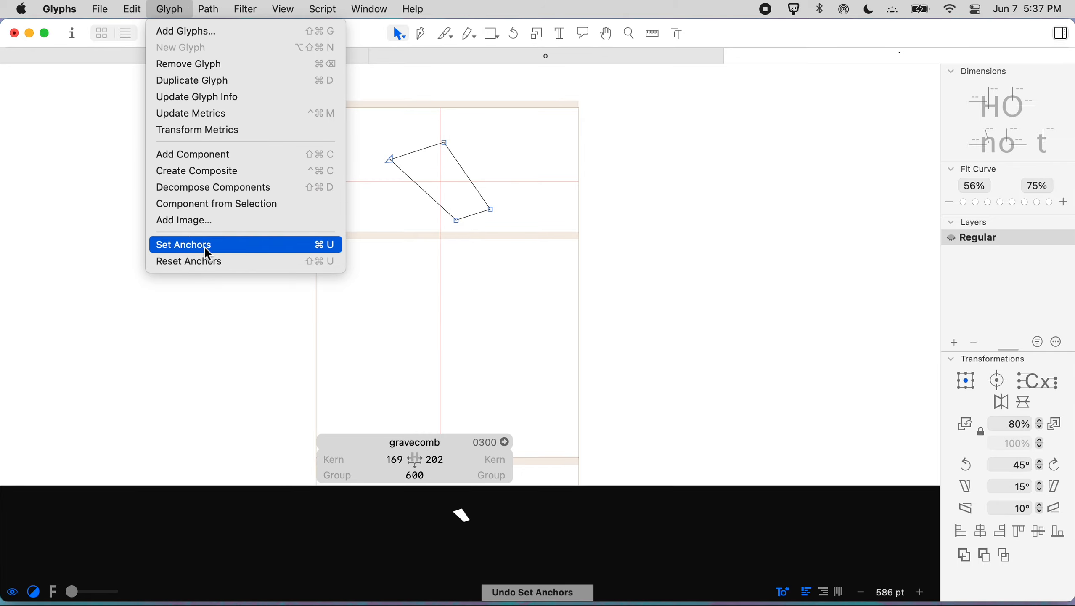
left_click(208, 247)
left_click(440, 239)
Insert an o before gravecomb and preview the grave accent on the o's top anchor.
type("t")
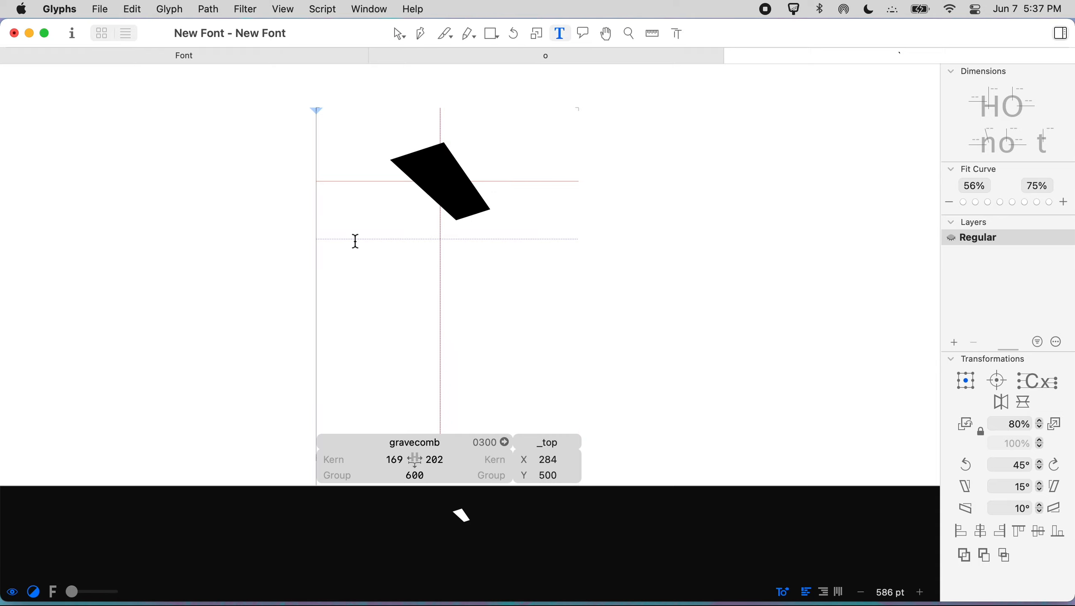
type("o")
key("Escape")
double_click(487, 239)
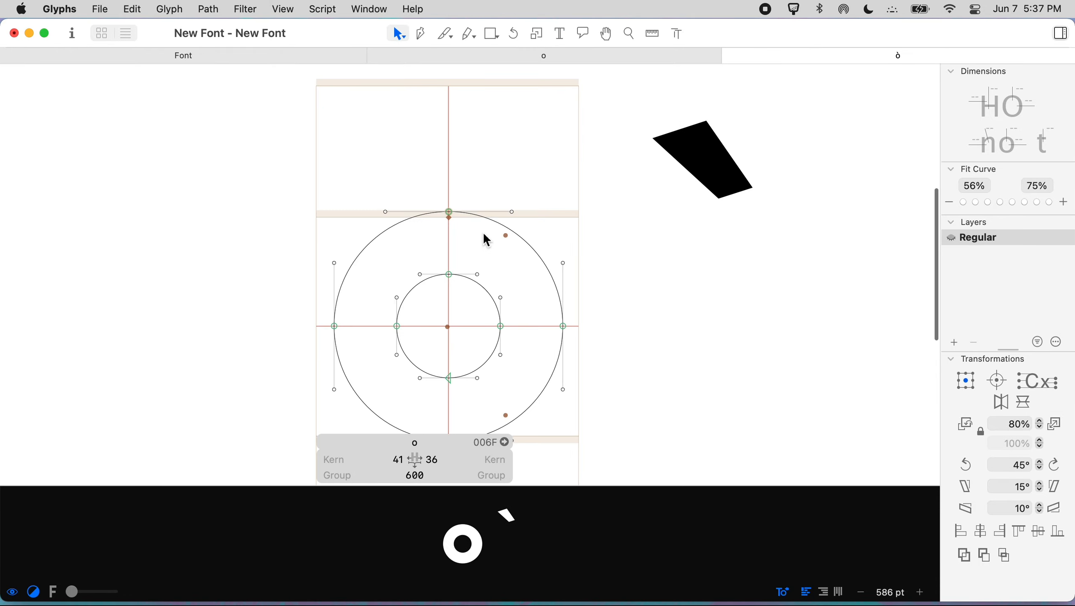
left_click(449, 218)
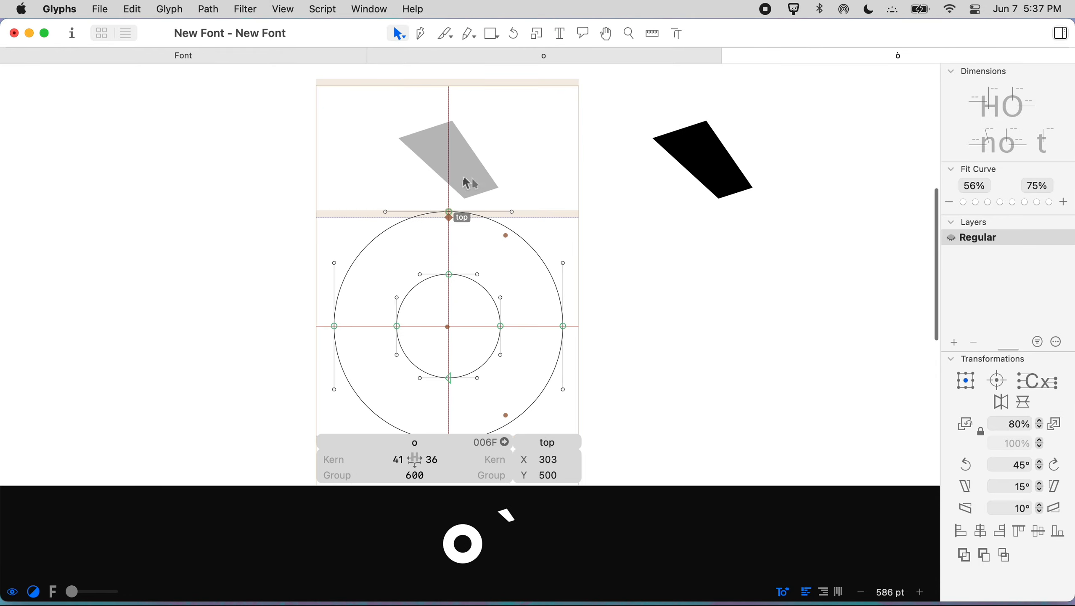
Shift gravecomb's outline together with both of its anchors 10 units to the right.
double_click(685, 186)
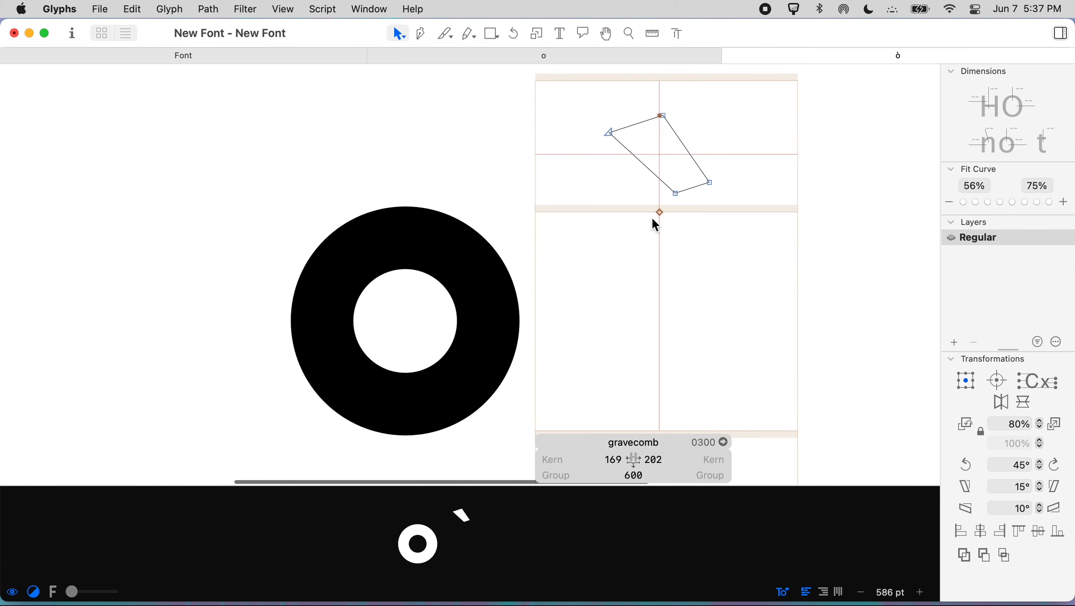
key("super+a")
key("shift+Right")
key("shift+Right")
key("shift+Left")
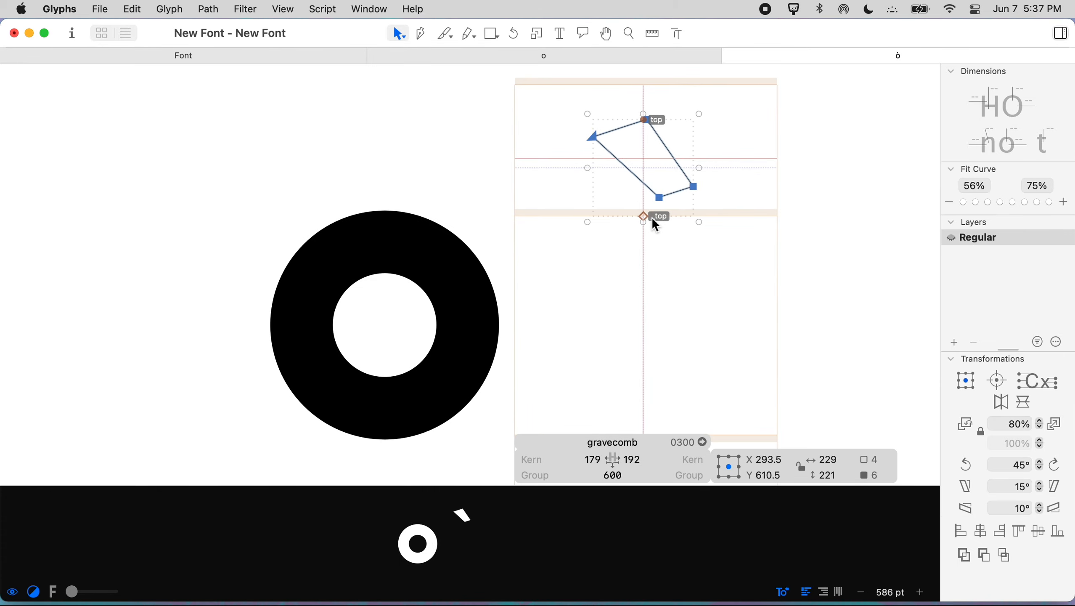
Compare the side bearings and anchors of gravecomb with those of the neighbouring o.
left_click(662, 271)
scroll(662, 271, "right", 2)
scroll(662, 271, "up", 1)
left_click(549, 459)
left_click(680, 258)
scroll(589, 197, "right", 2)
double_click(292, 184)
double_click(569, 266)
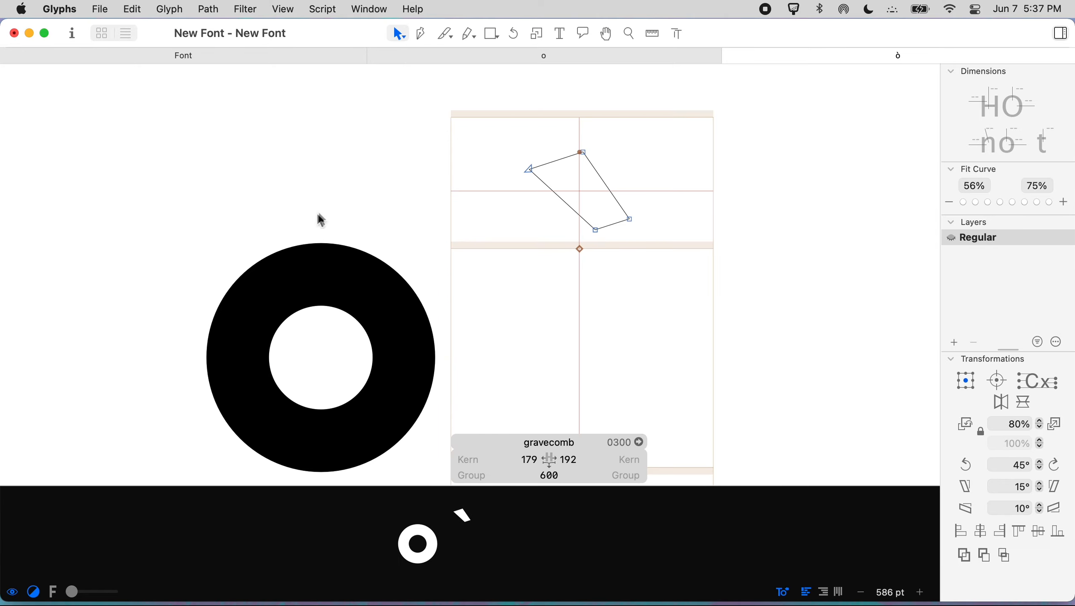
scroll(330, 238, "right", 2)
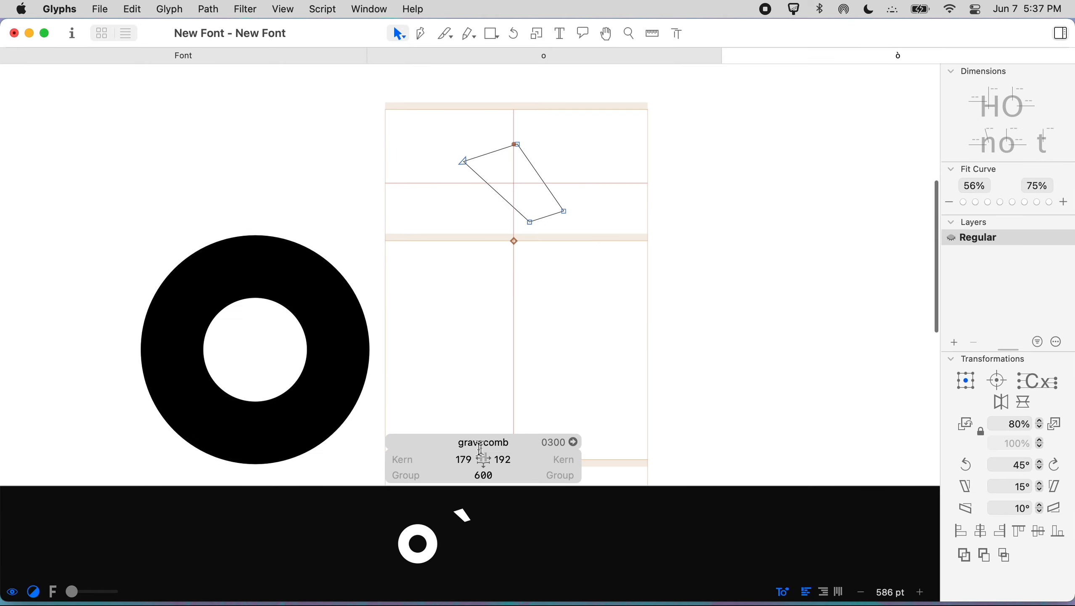
left_click(511, 447)
double_click(228, 246)
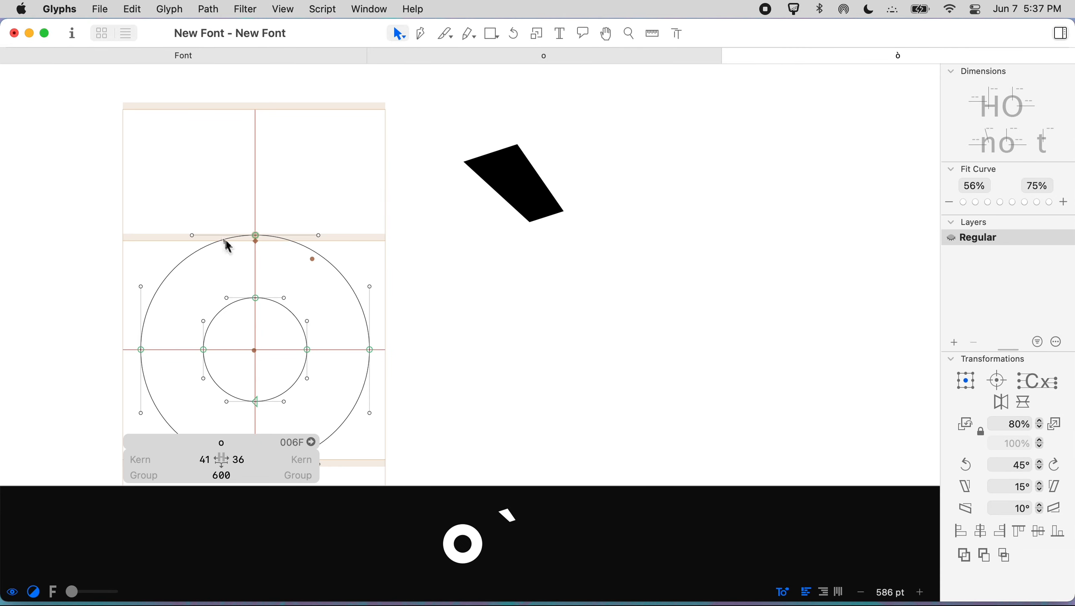
Return to the font overview and generate ograve from the missing Western European Latin glyphs.
left_click(35, 58)
scroll(88, 331, "down", 10)
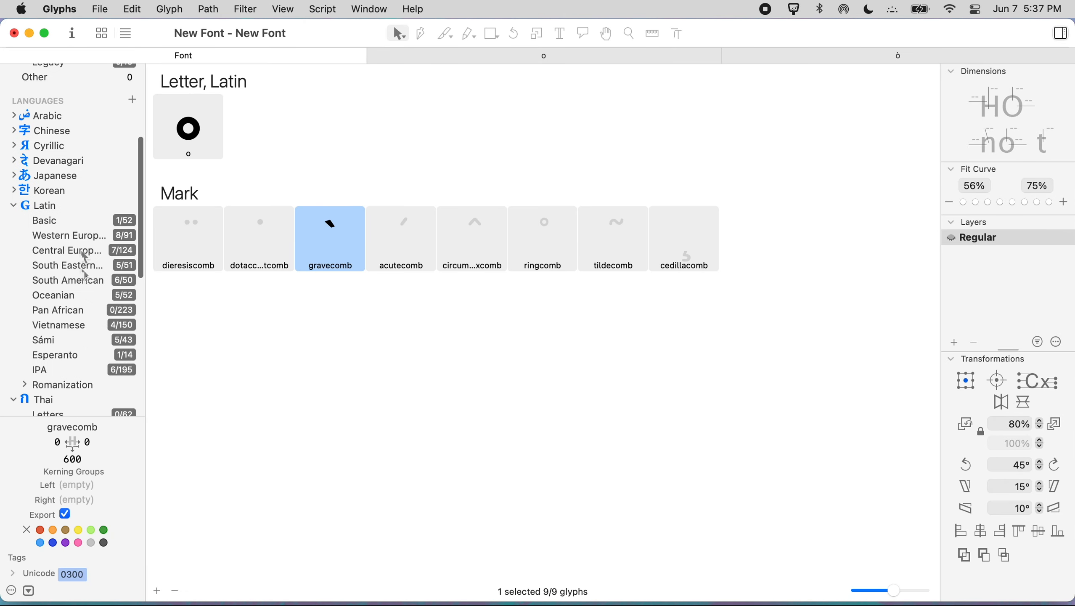
left_click(85, 242)
right_click(89, 241)
scroll(235, 314, "down", 10)
scroll(238, 321, "up", 12)
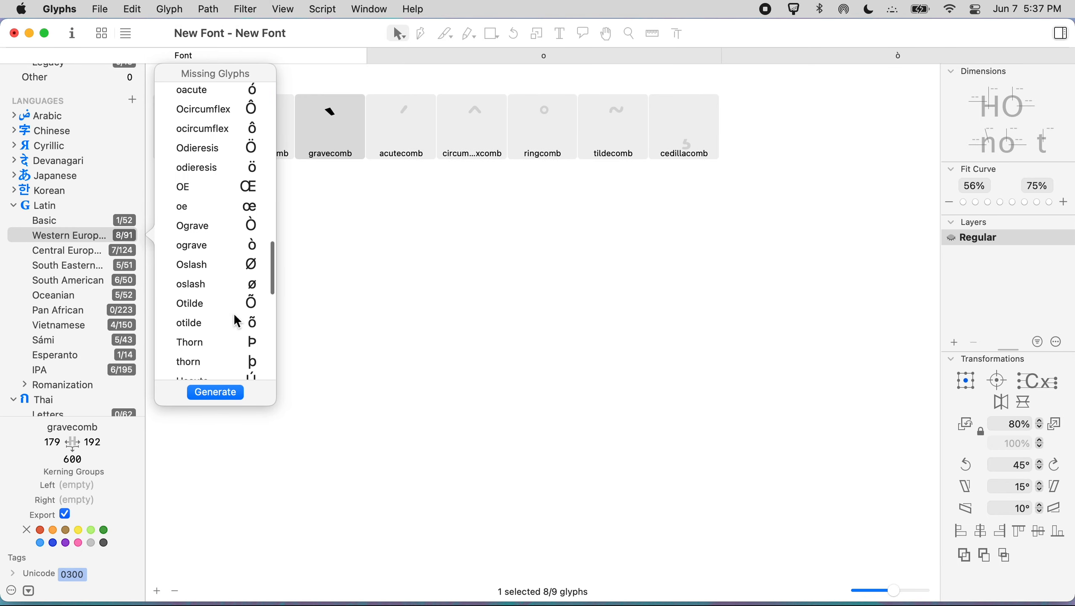
left_click(237, 248)
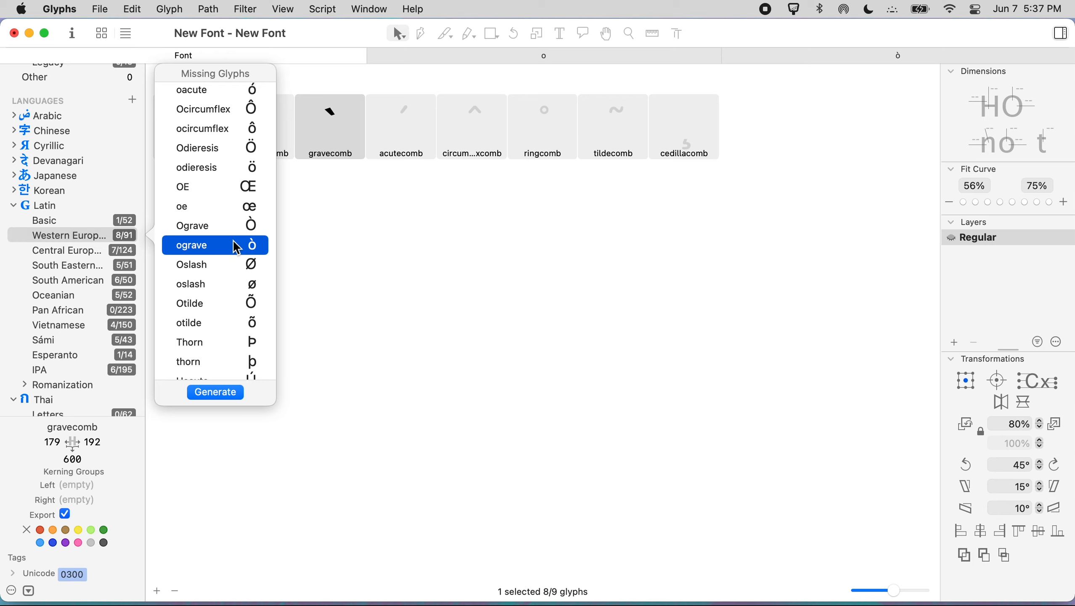
left_click(218, 394)
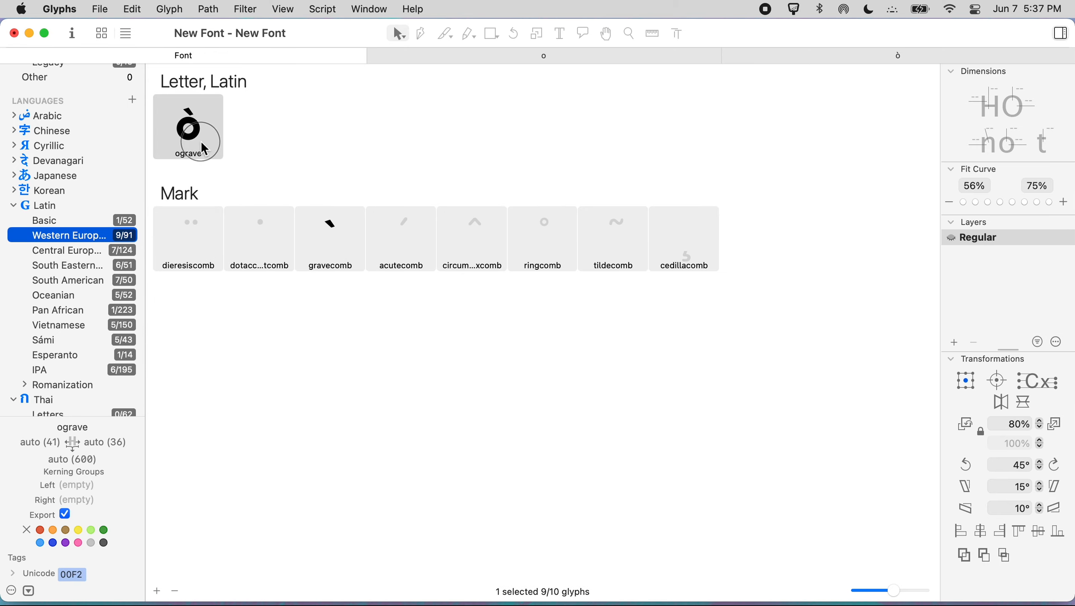
Open ograve in an edit view with an o placed before it, and activate ograve for editing.
double_click(198, 138)
type("to")
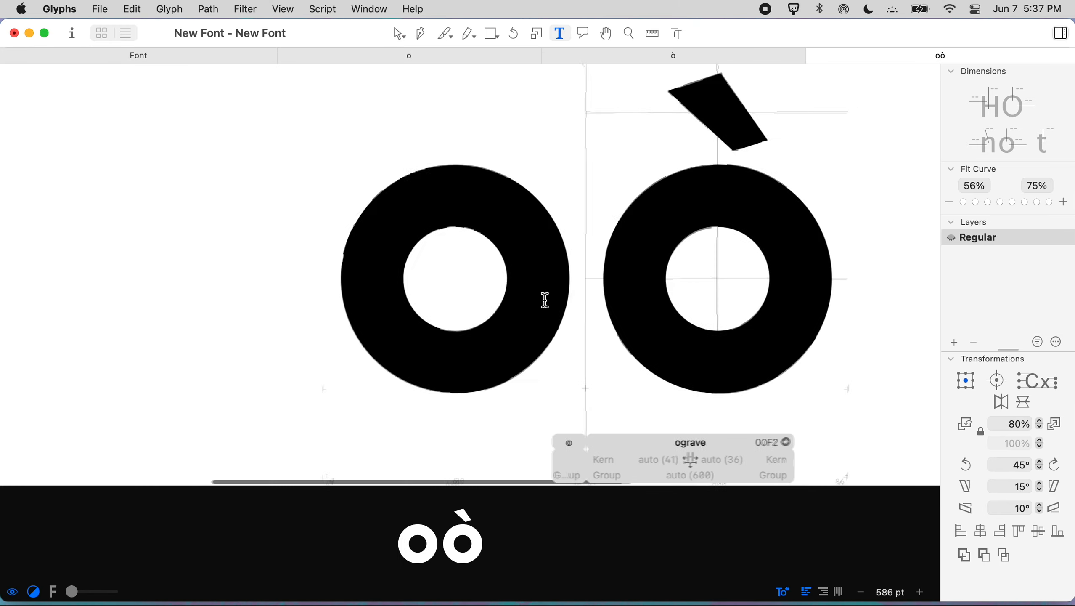
double_click(597, 276)
scroll(597, 276, "right", 3)
left_click(646, 171)
scroll(646, 171, "right", 4)
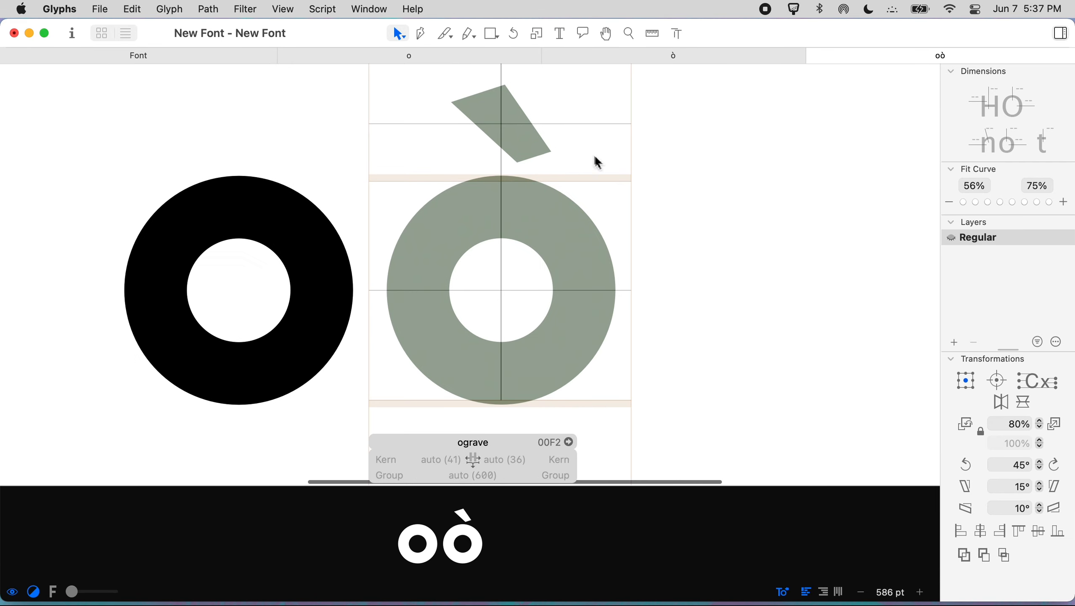
Inspect the gravecomb and o components of ograve and the options available for a component.
left_click(514, 133)
left_click(532, 204)
left_click(595, 123)
left_click(511, 136)
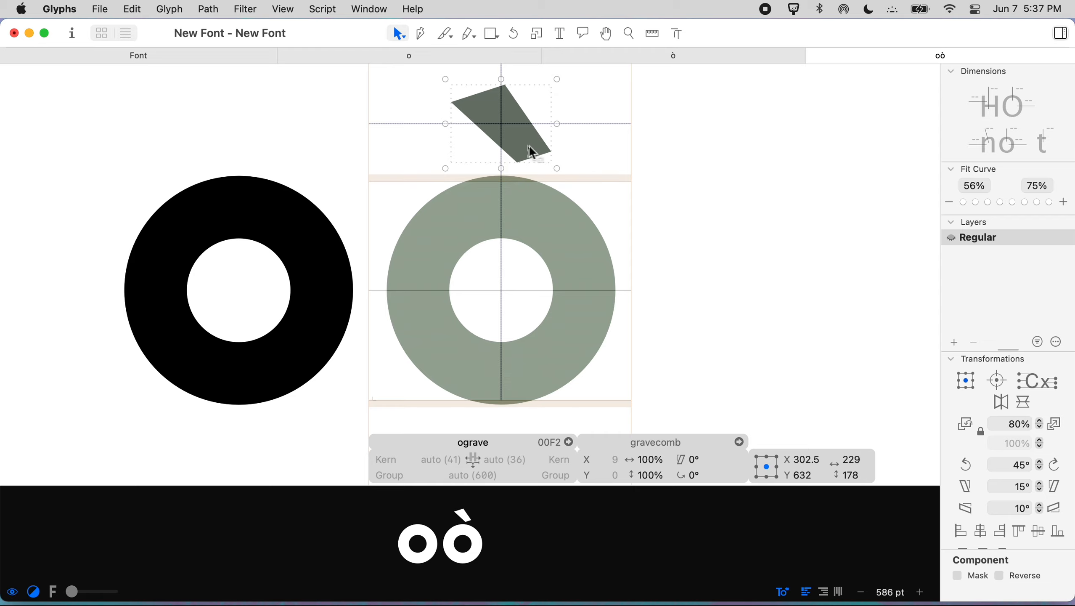
left_click(413, 255)
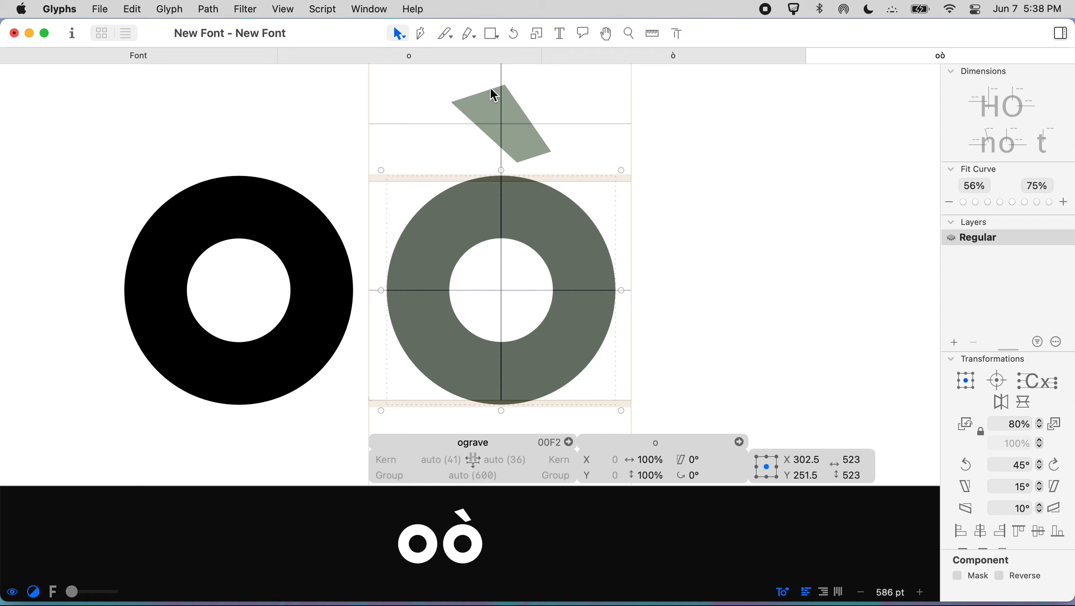
right_click(513, 126)
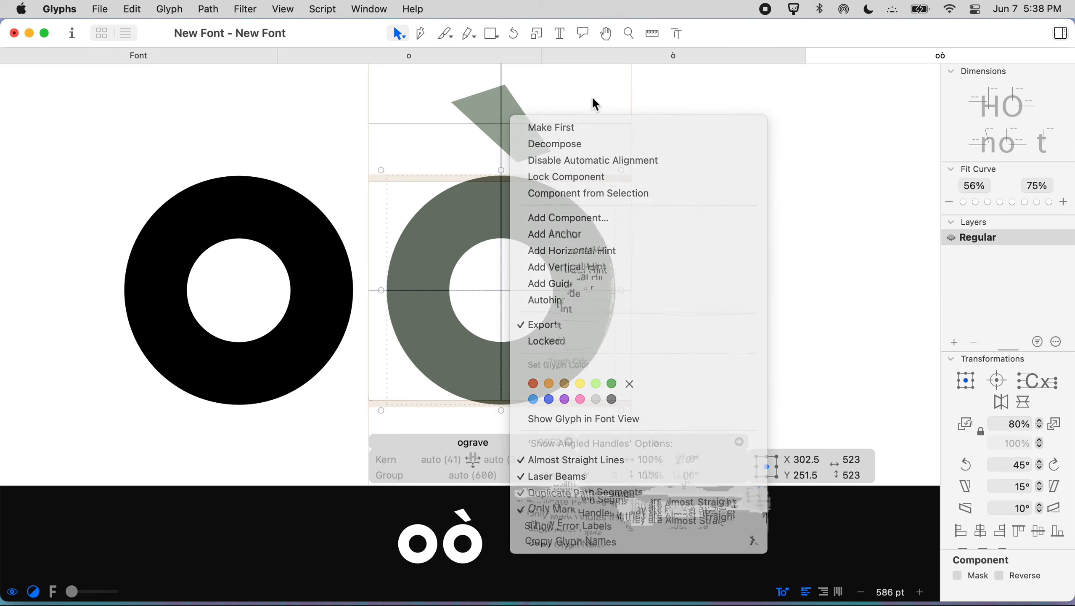
left_click(591, 96)
Activate the plain o to view its anchors, and open ograve's gravecomb component for editing between the two letters.
scroll(592, 96, "up", 2)
scroll(591, 96, "right", 2)
double_click(235, 187)
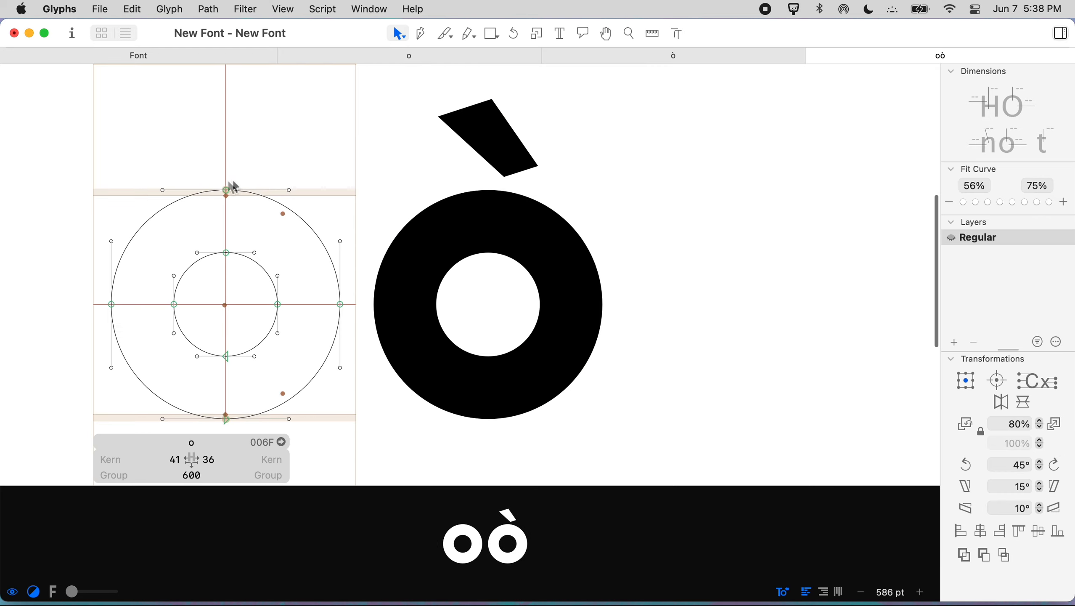
double_click(497, 140)
left_click(496, 131)
double_click(495, 130)
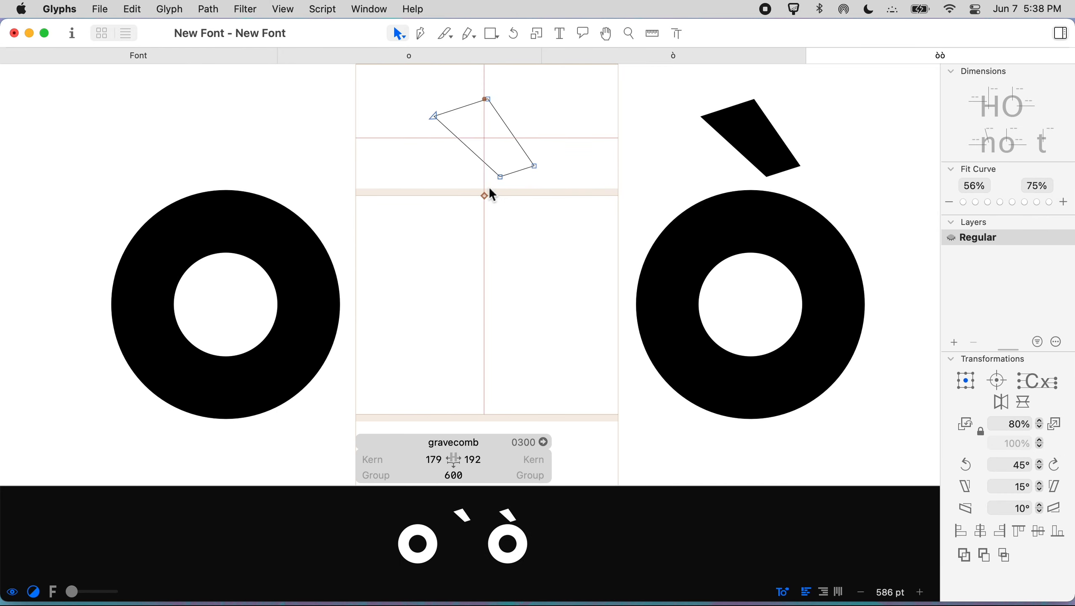
Move gravecomb's _top anchor to X 347, Y 500 and check the accent's position in ograve.
left_click_drag(491, 190, 507, 193)
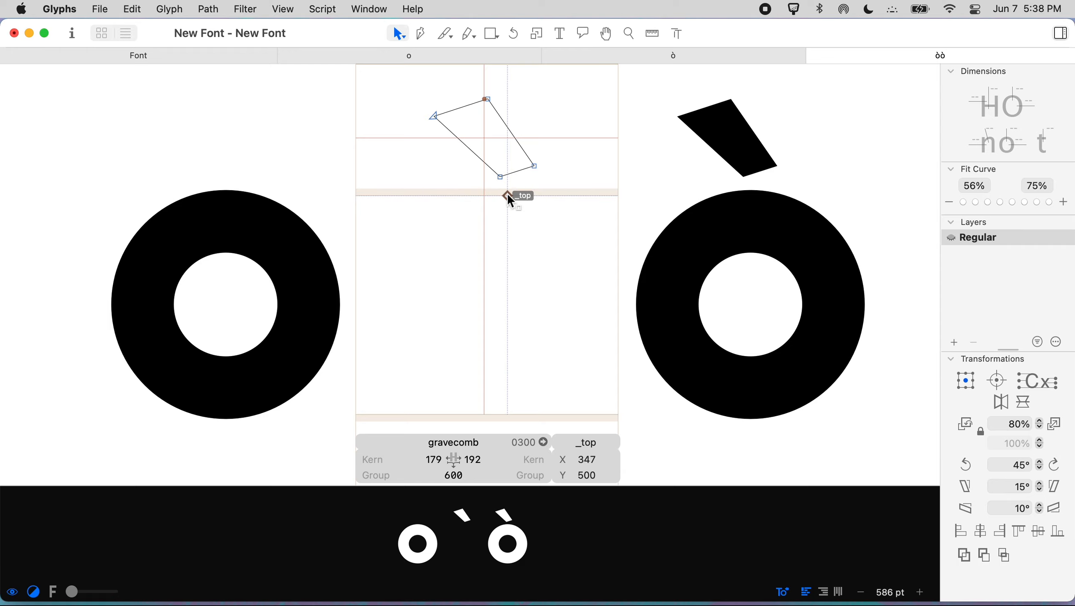
double_click(789, 187)
left_click(758, 164)
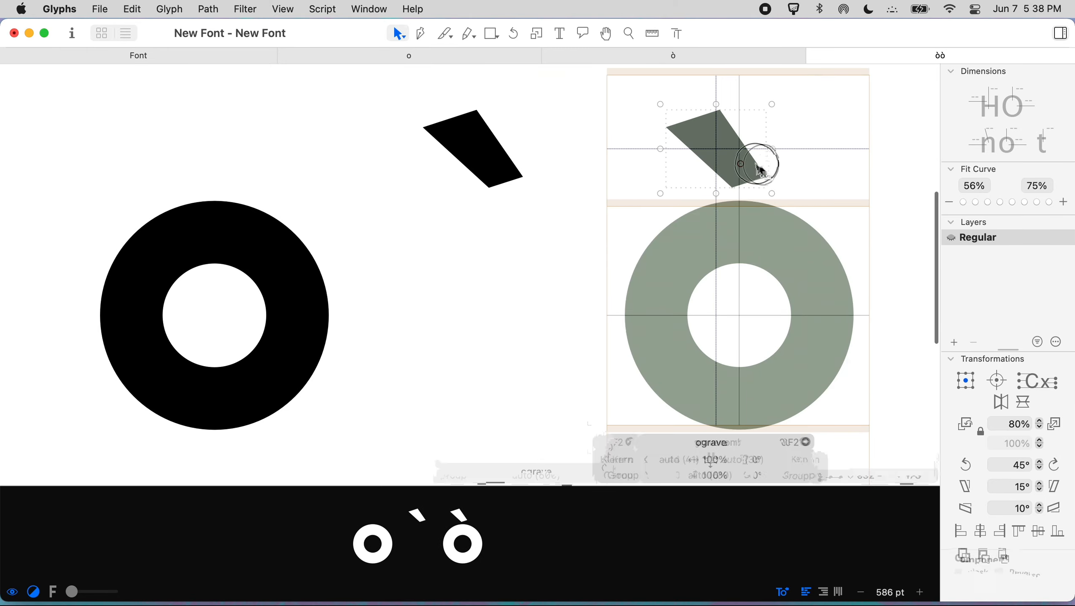
left_click(707, 251)
scroll(772, 255, "right", 4)
left_click(570, 156)
left_click(423, 215)
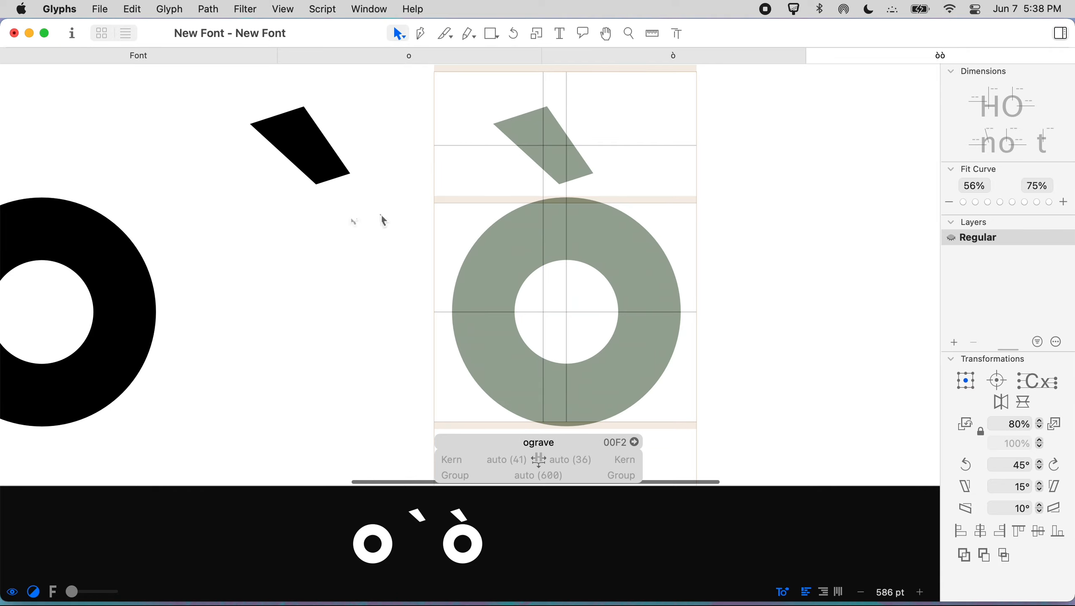
Activate the plain o and examine its top anchor against the grave mark beside it.
double_click(269, 224)
double_click(255, 230)
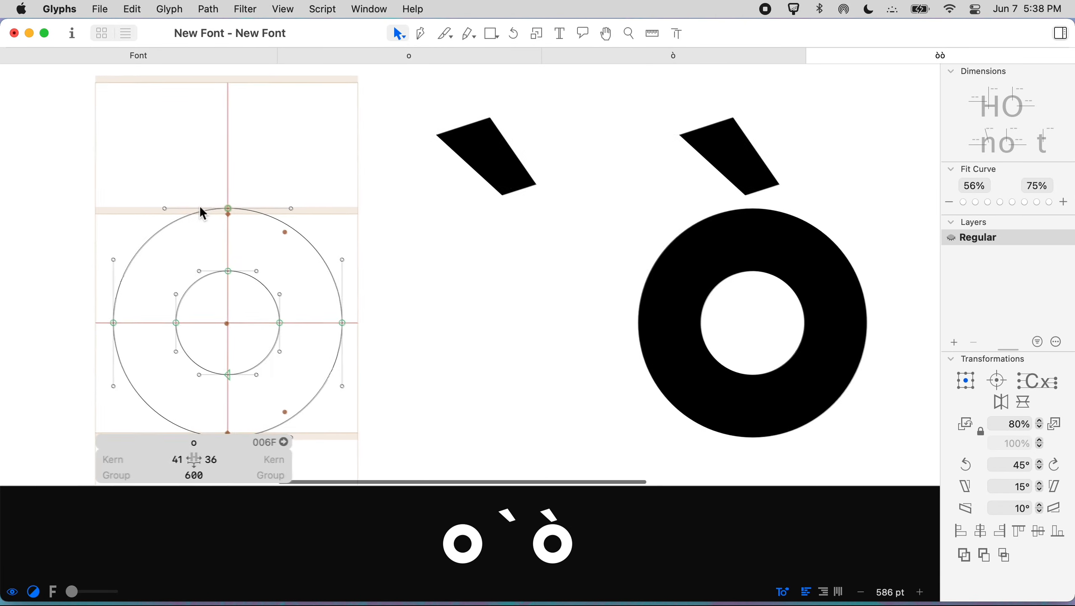
left_click(227, 215)
left_click(248, 256)
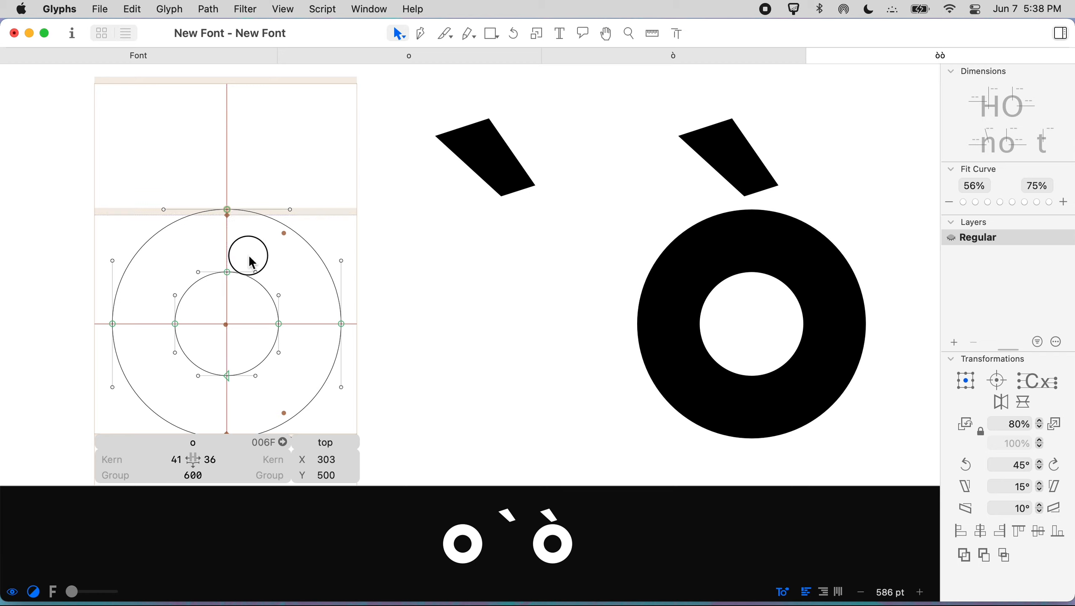
left_click(228, 213)
left_click(232, 223)
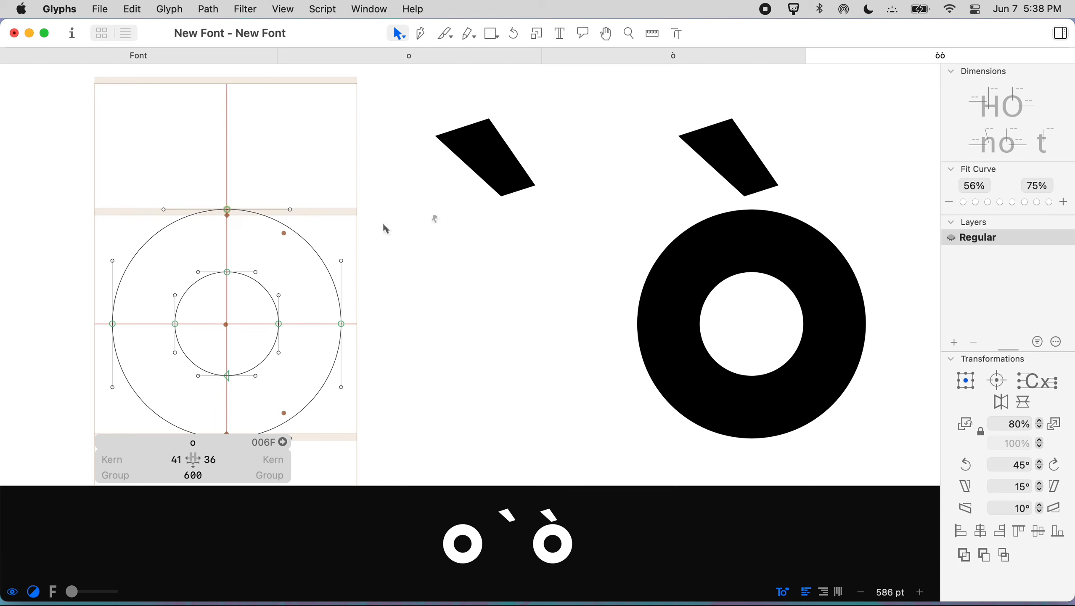
double_click(537, 206)
Return to the font overview and look over the missing Western European Latin glyphs and the existing combining marks.
left_click(192, 53)
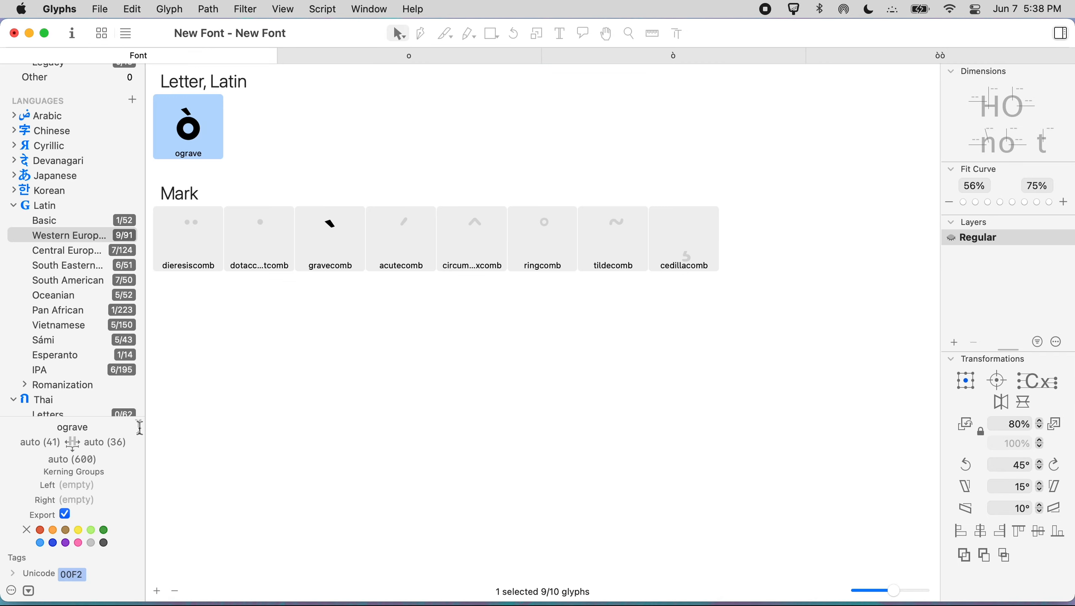
right_click(74, 238)
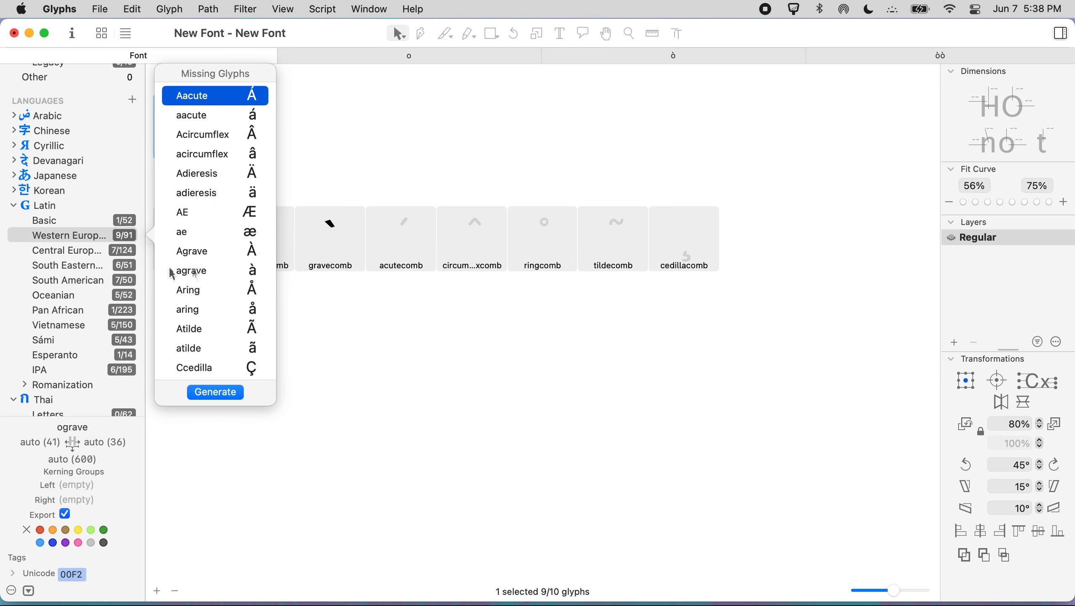
left_click(418, 240)
left_click(526, 234)
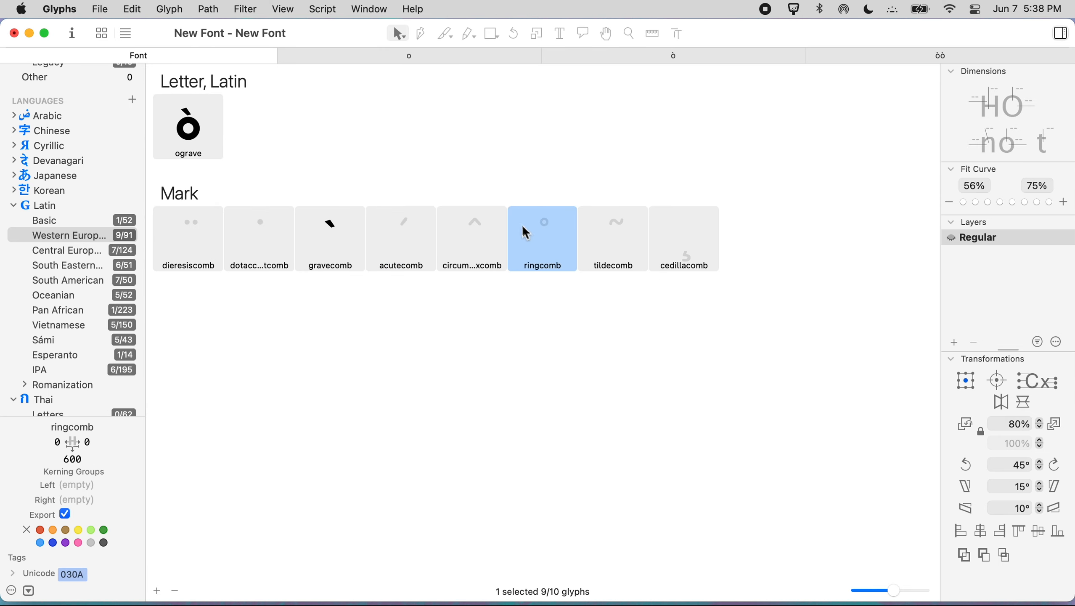
left_click(403, 236)
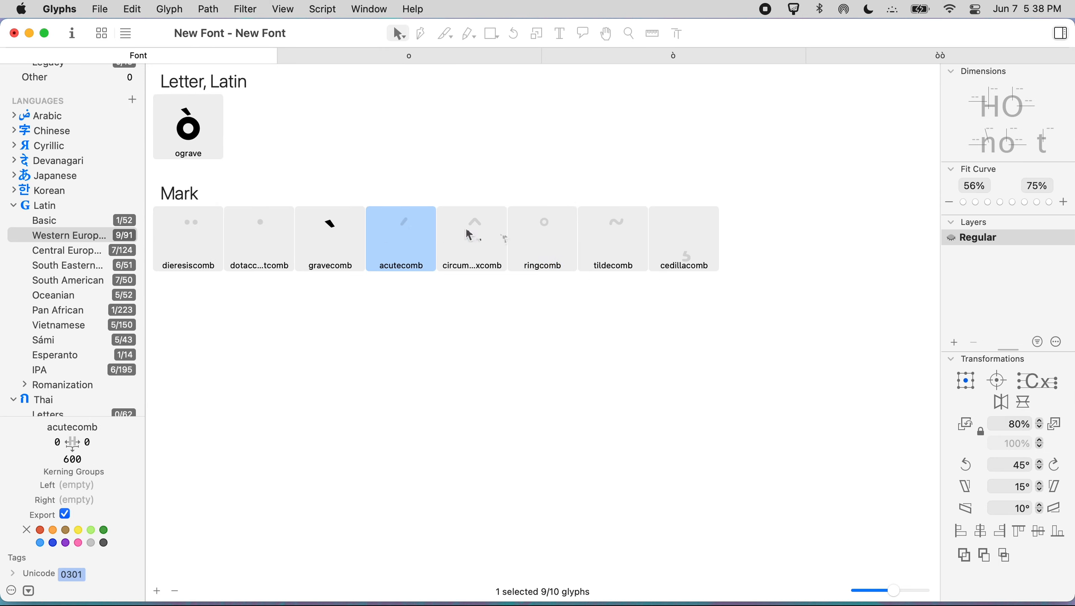
left_click(266, 242)
double_click(261, 236)
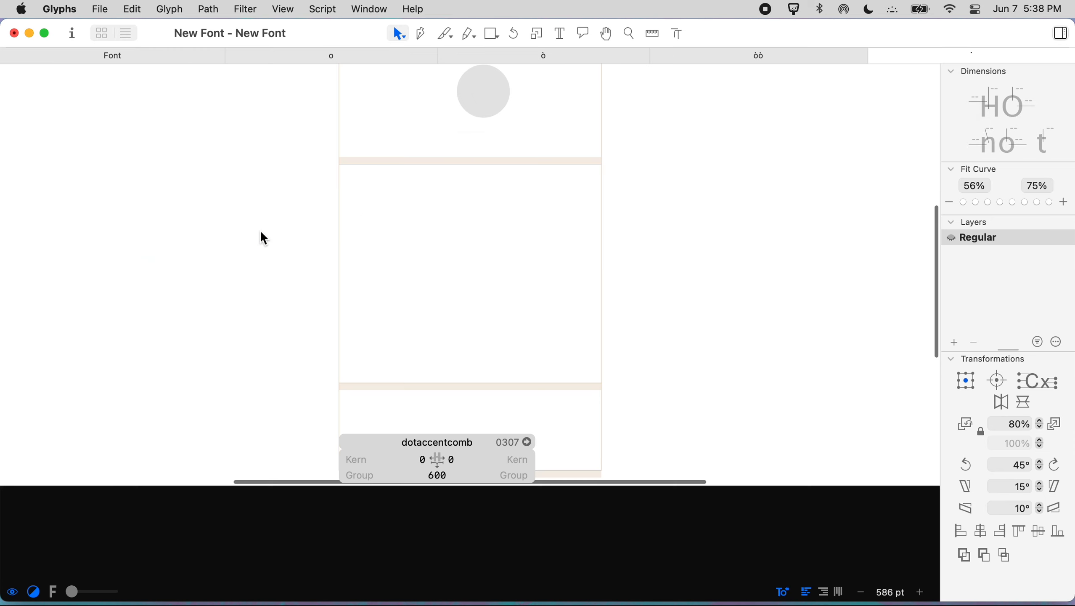
key("super+w")
Open dieresiscomb in an edit view and draw two equal circular dots side by side, about 111 units in diameter.
double_click(186, 242)
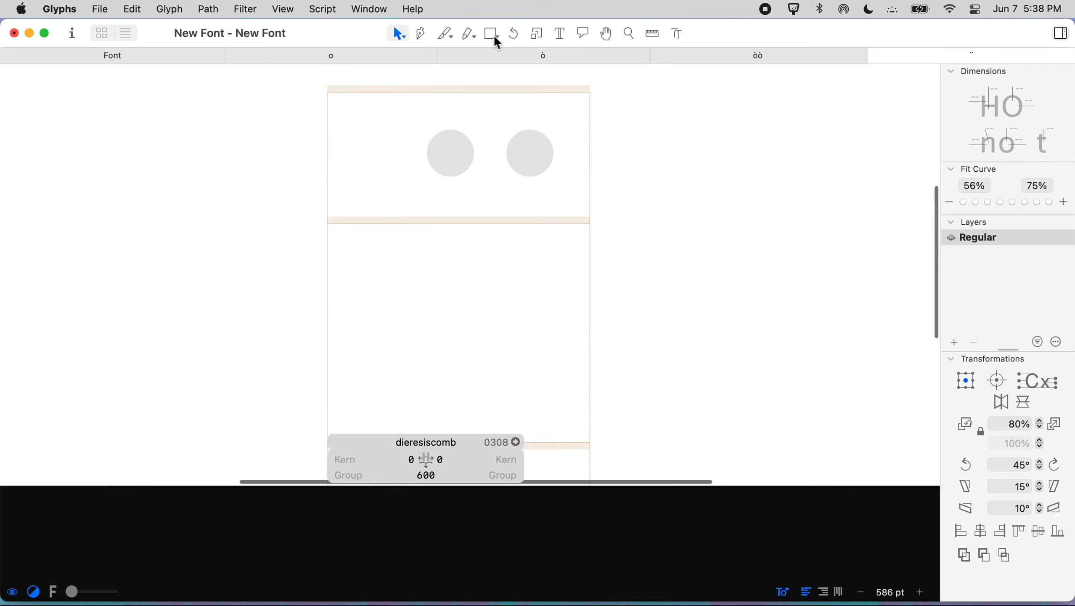
left_click(498, 43)
left_click(516, 69)
left_click_drag(392, 135, 530, 171)
Position the pair of dieresis dots with their common centre at X 300, Y 610.5.
key("shift+Down")
key("shift+Down")
key("shift+Down")
key("shift+Down")
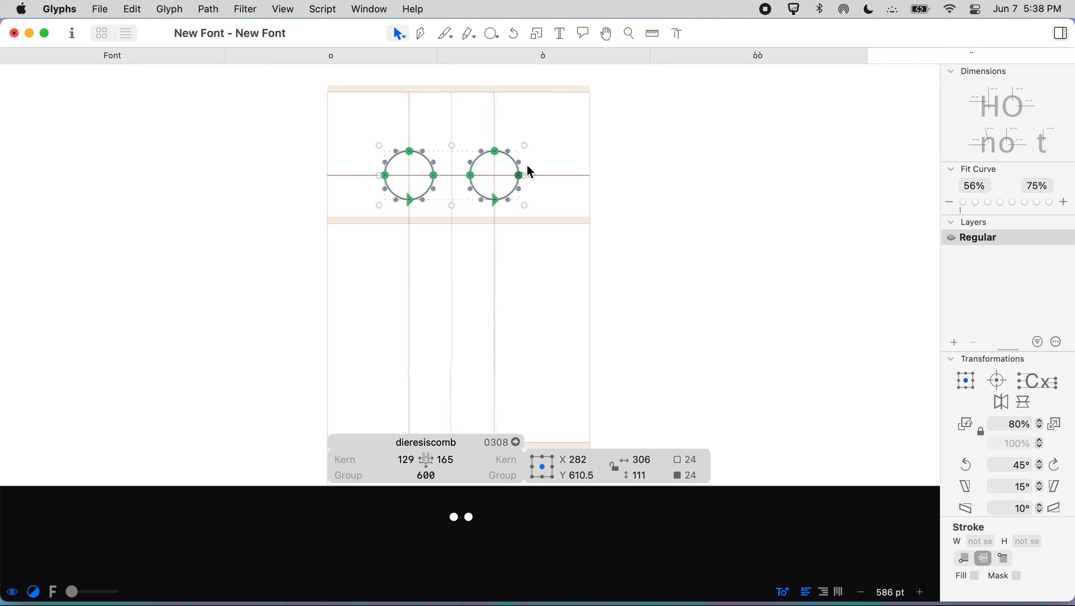
key("shift+Right")
key("Left")
key("shift+Right")
key("Left")
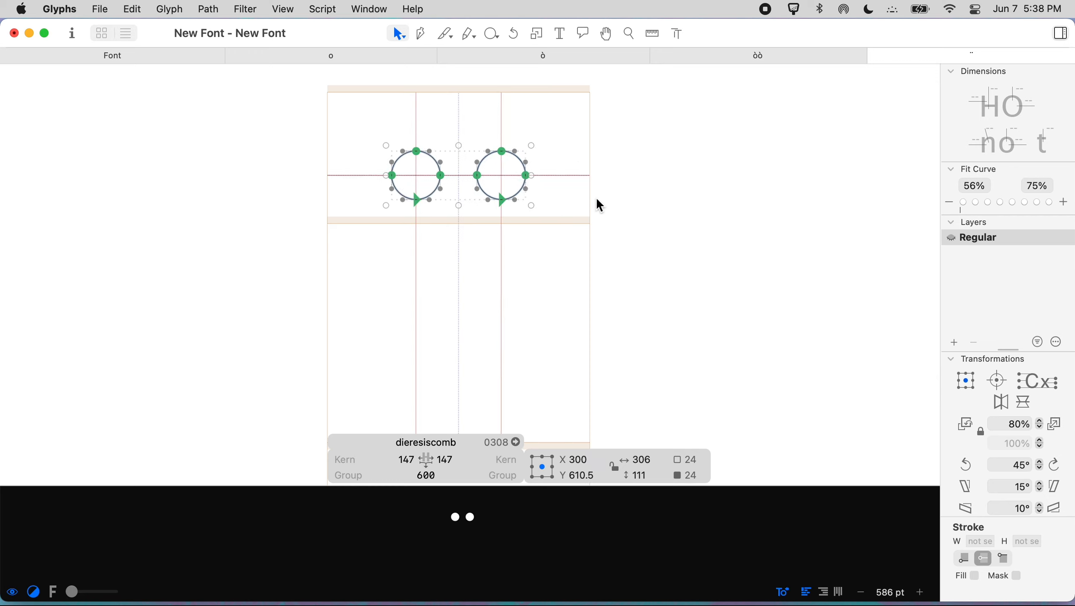
Add the default anchors to dieresiscomb and close its edit view.
key("super+u")
left_click(596, 198)
key("space")
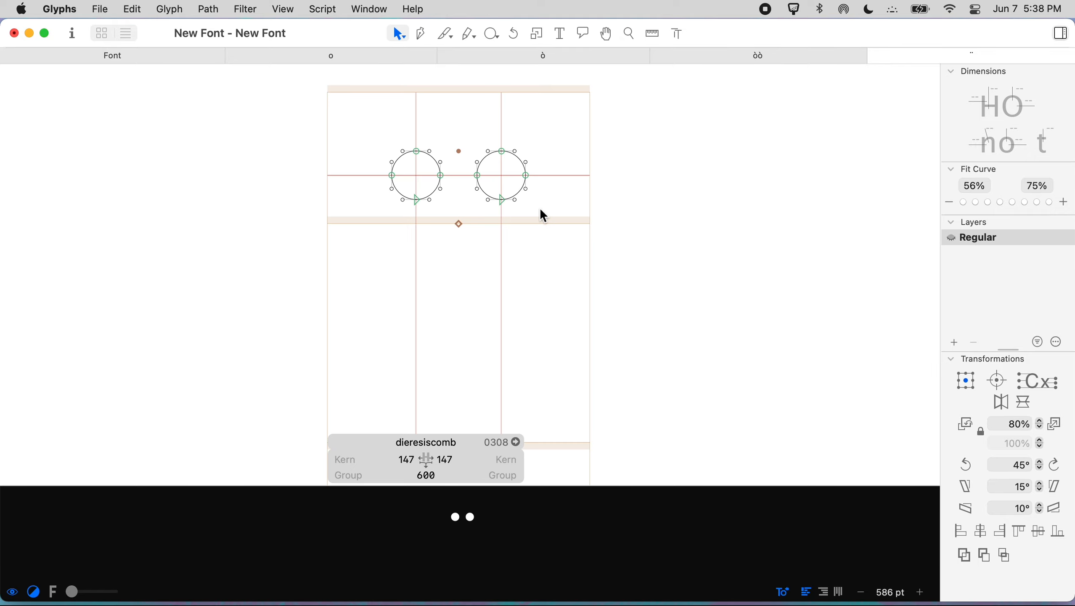
left_click(877, 56)
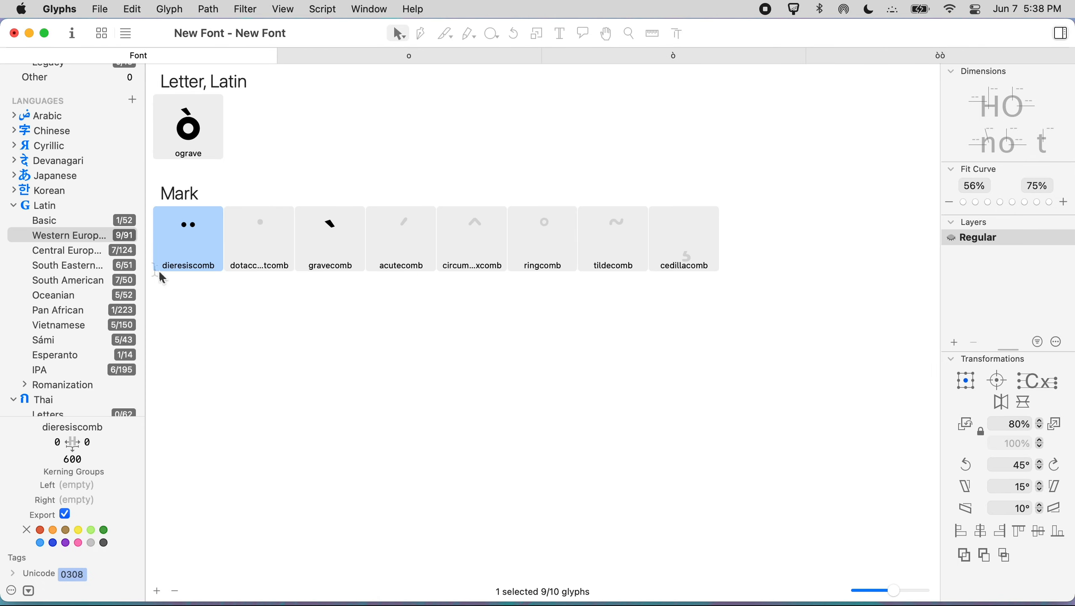
Generate odieresis from the missing Western European Latin glyphs.
left_click(125, 236)
scroll(220, 350, "down", 10)
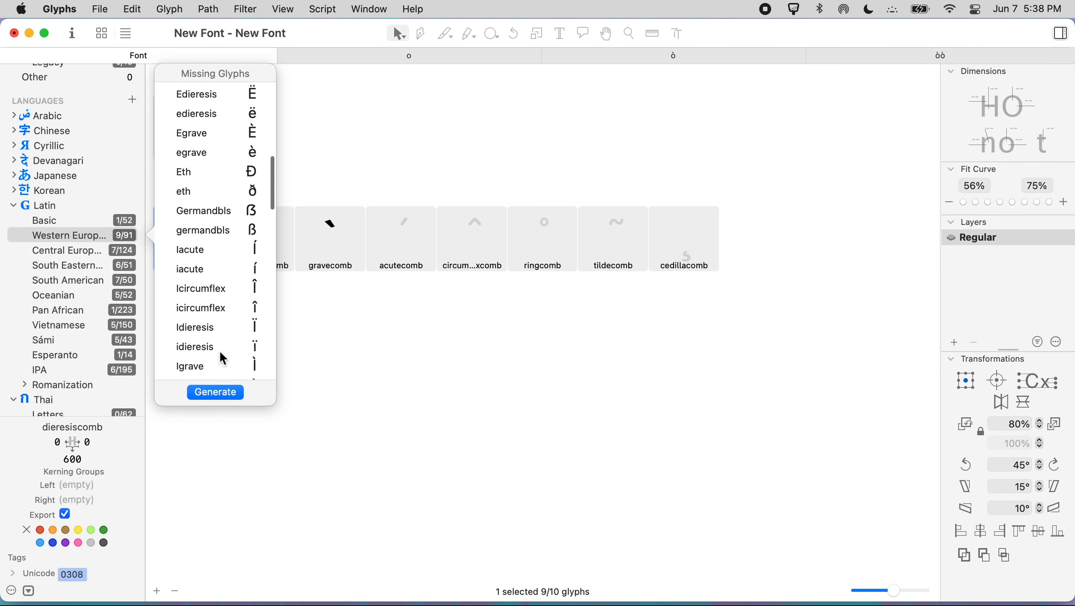
scroll(220, 353, "down", 5)
left_click(226, 251)
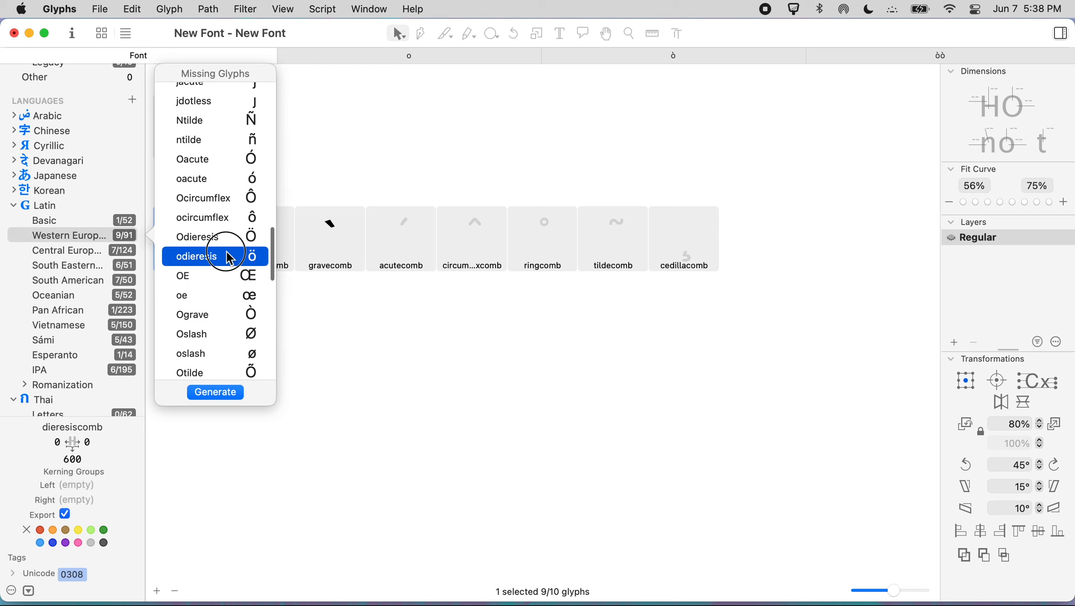
left_click(224, 392)
left_click(667, 109)
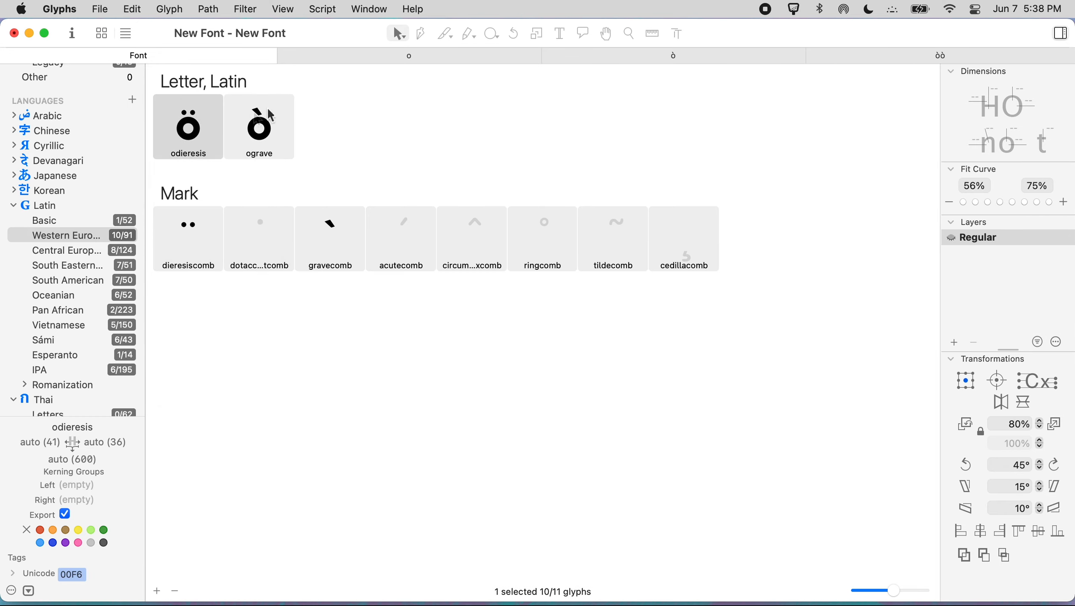
Open odieresis and ograve together in an edit view, and open odieresis's o component for editing beside them.
left_click(260, 128, "shift")
double_click(271, 124)
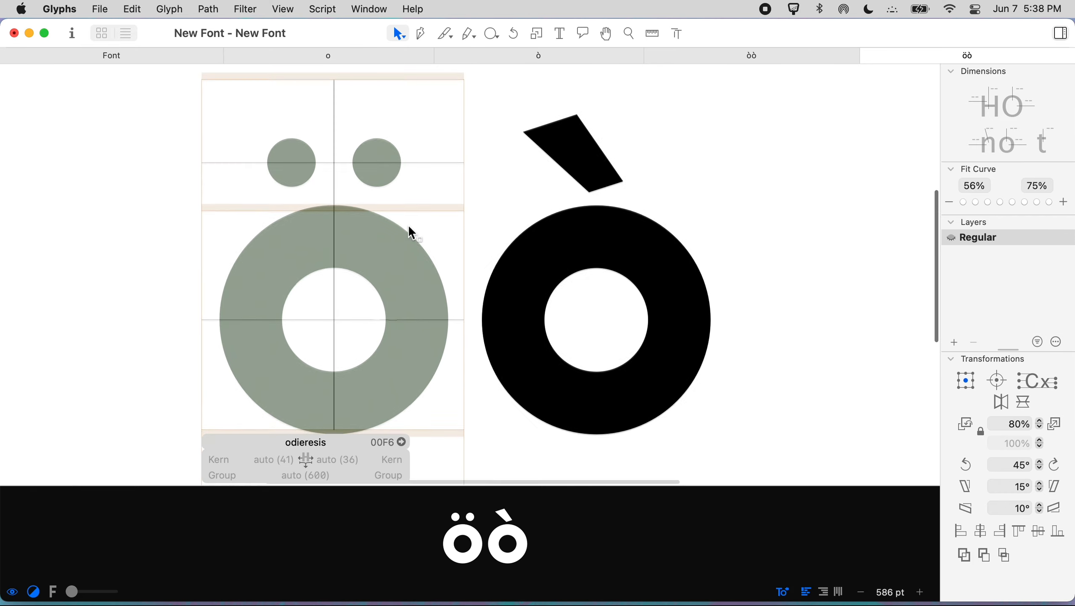
left_click(375, 230)
left_click(390, 164)
left_click(388, 248)
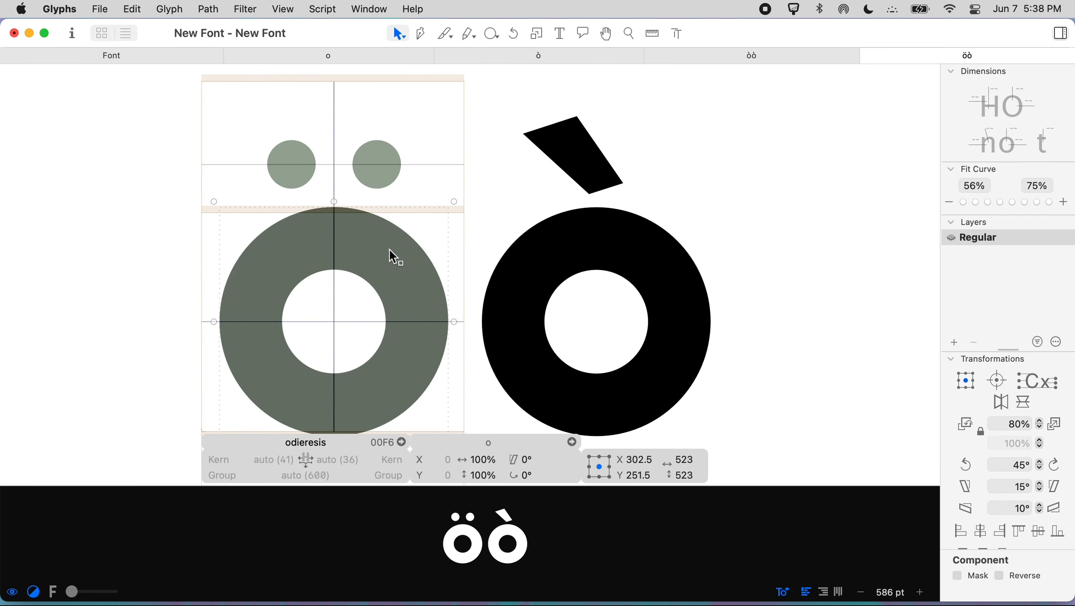
double_click(389, 247)
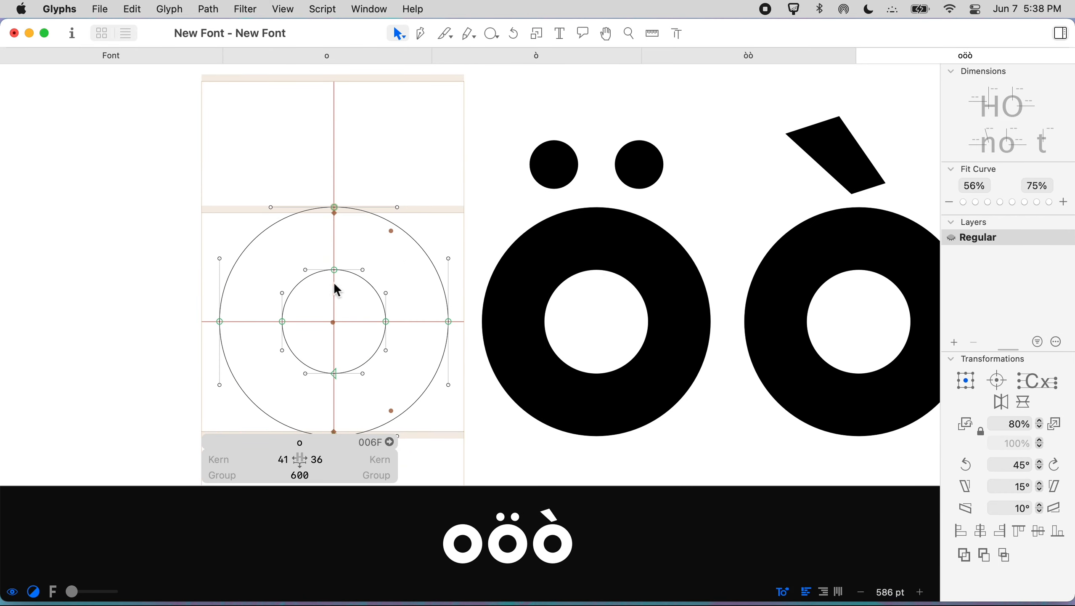
Try pulling the top node of o's inner contour down to X 281, Y 262, and undo the change.
left_click_drag(338, 275, 331, 324)
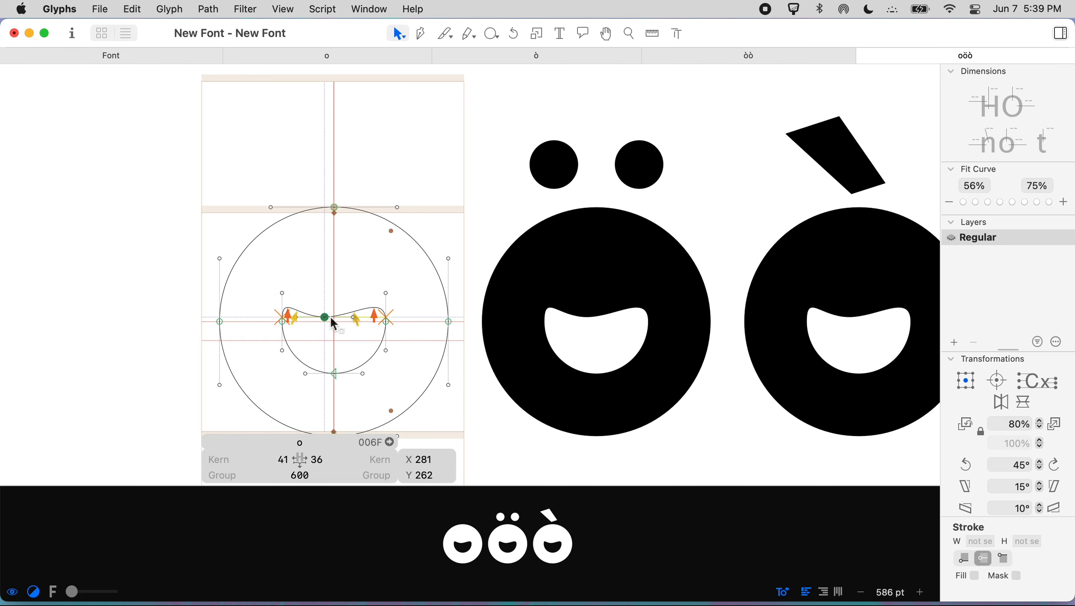
scroll(786, 300, "right", 2)
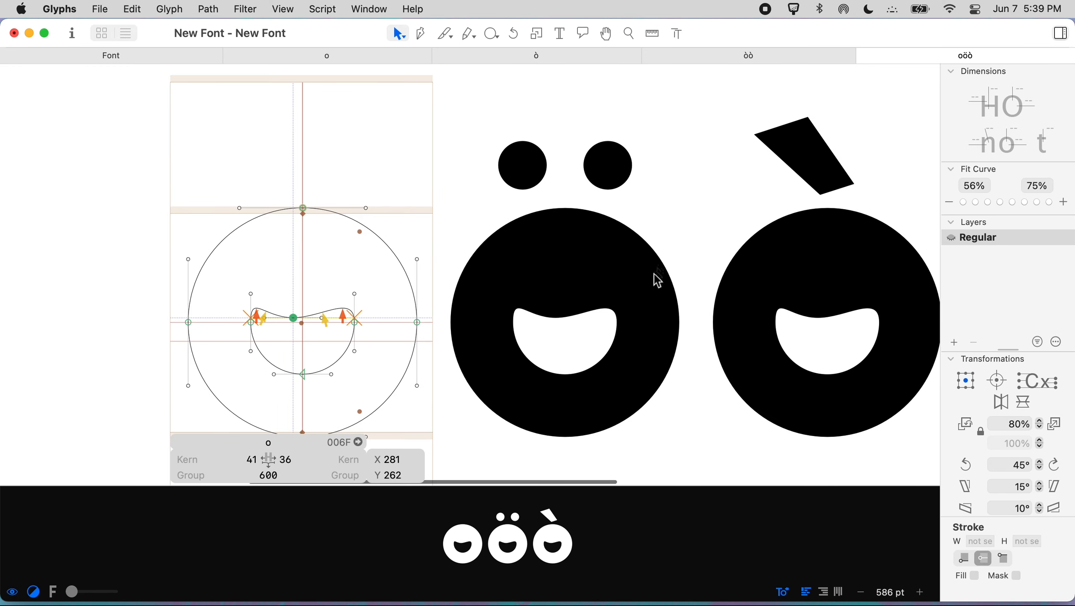
key("super+z")
Select the top anchor of o to preview the attached marks, and compare it with odieresis.
double_click(561, 218)
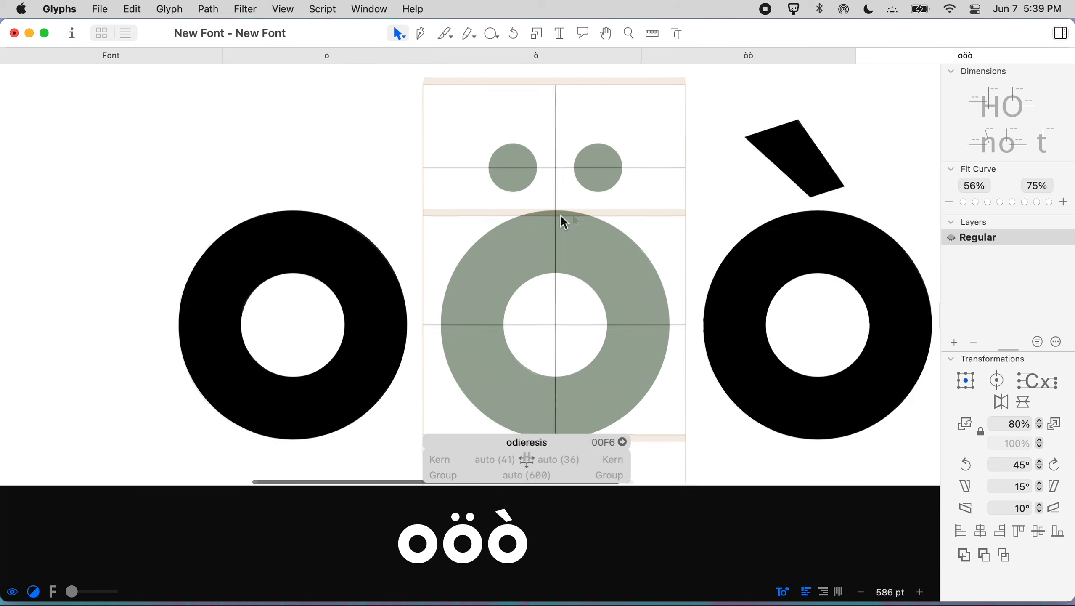
double_click(233, 228)
left_click(233, 220)
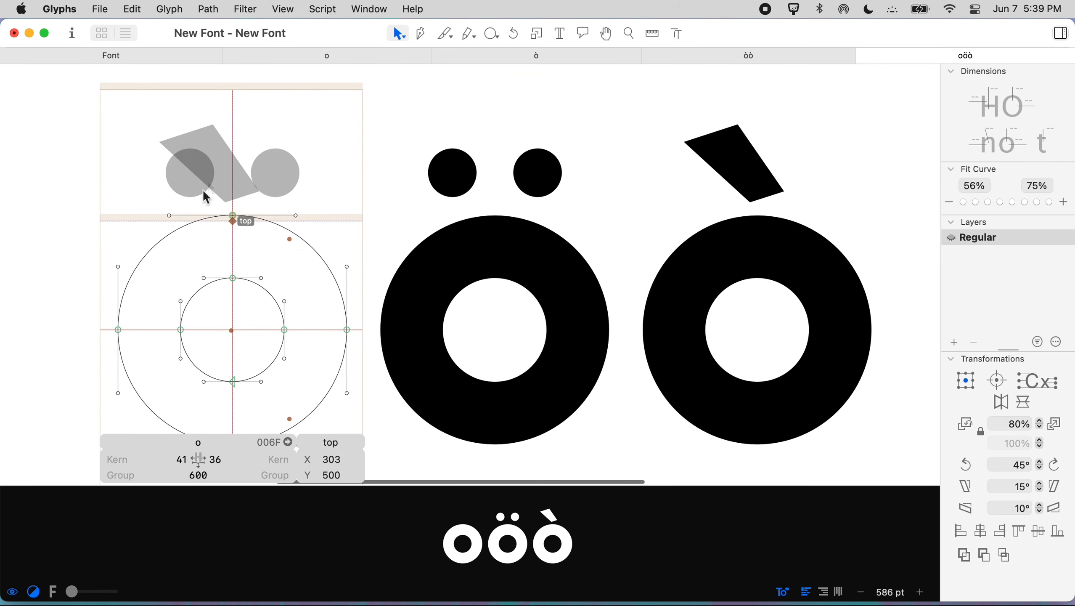
left_click(360, 193)
double_click(547, 162)
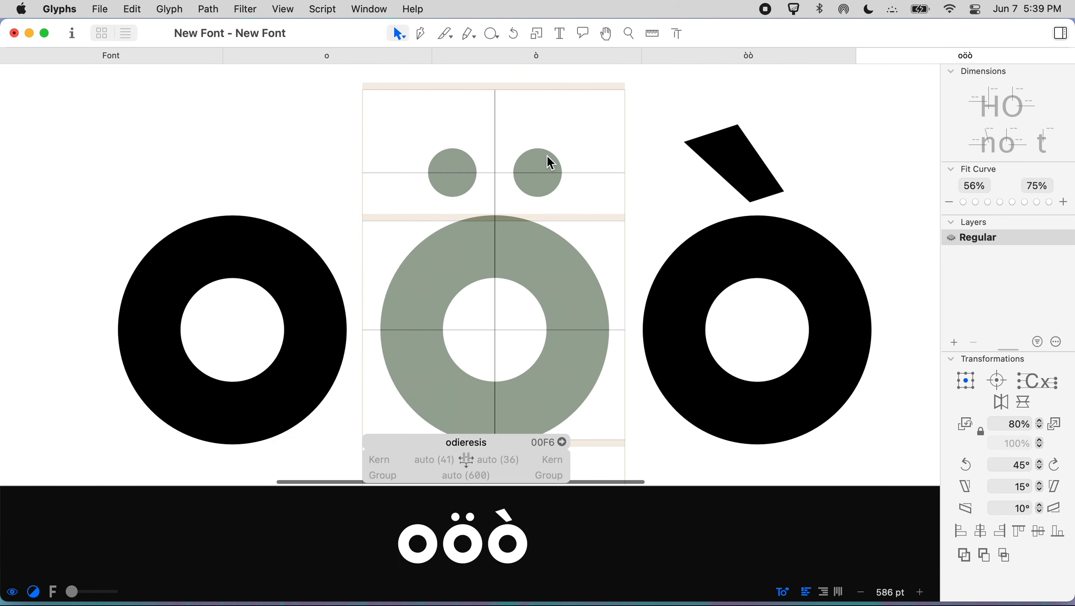
Return to the font overview and generate Ograve from the missing Western European Latin glyphs.
left_click(110, 56)
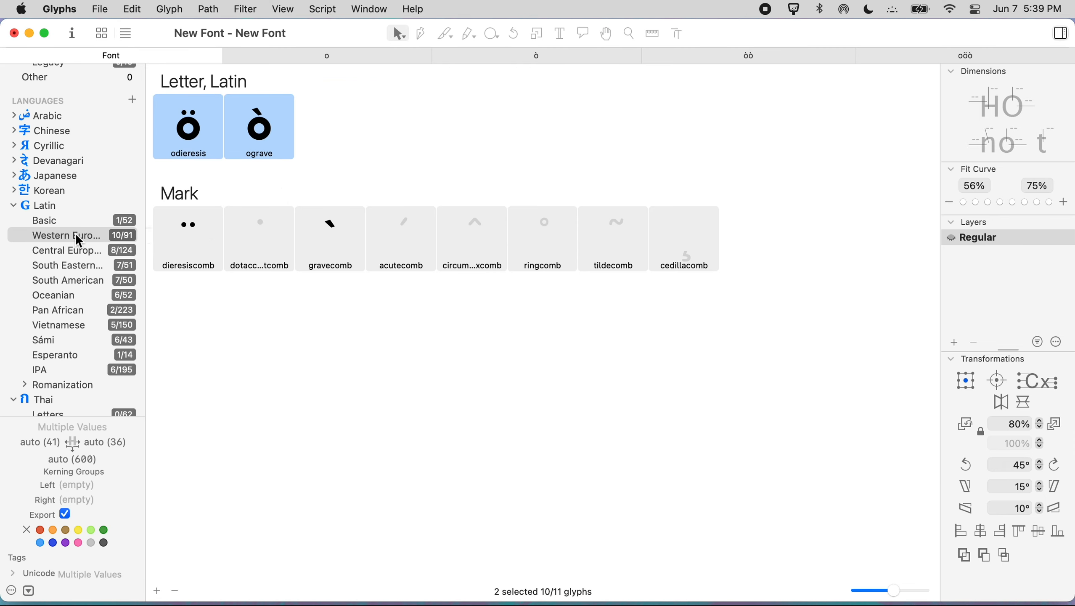
left_click(123, 235)
scroll(229, 262, "down", 3)
scroll(232, 267, "down", 12)
scroll(231, 267, "down", 6)
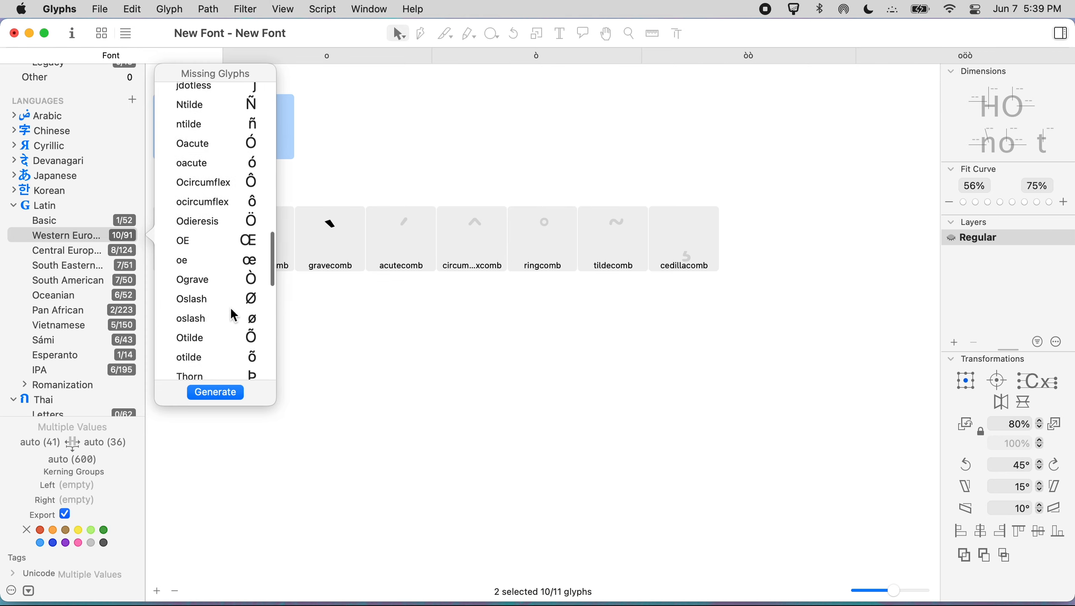
left_click(215, 277)
left_click(209, 390)
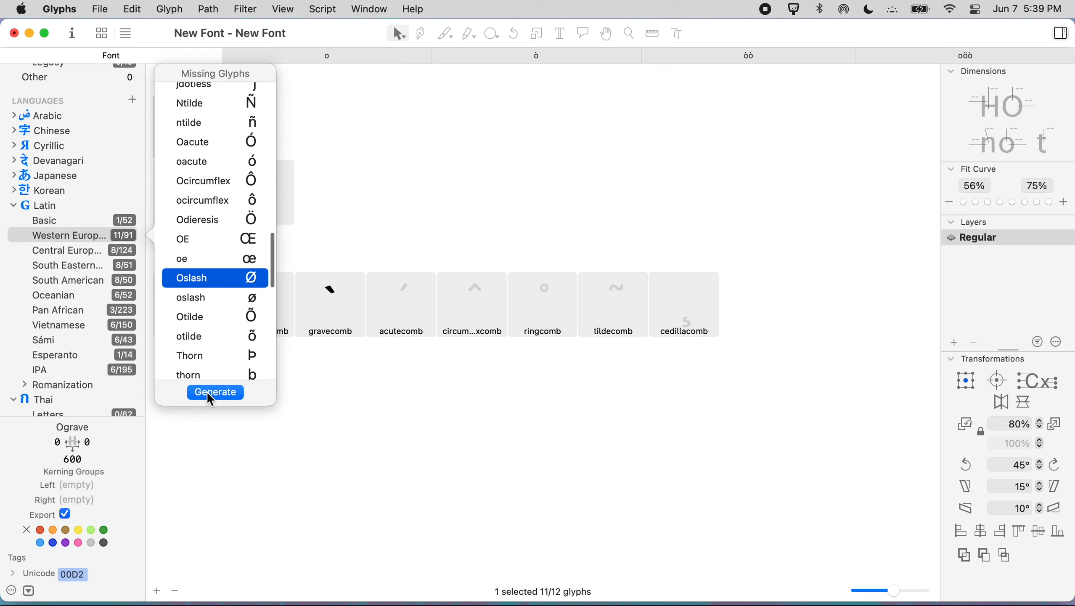
left_click(375, 223)
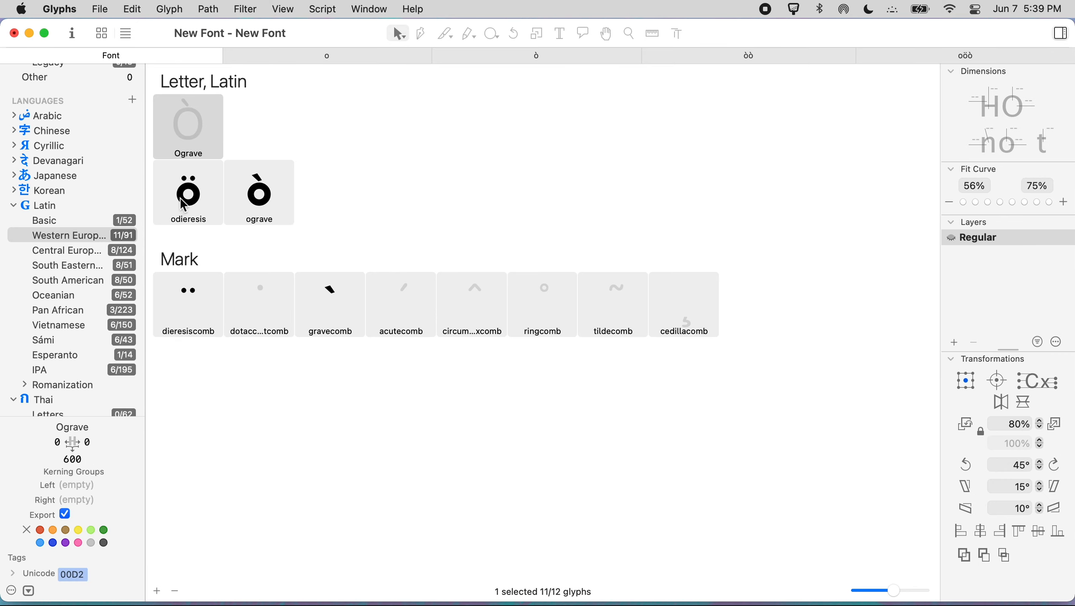
Remove the empty Ograve glyph from the font.
left_click(192, 173)
key("super+BackSpace")
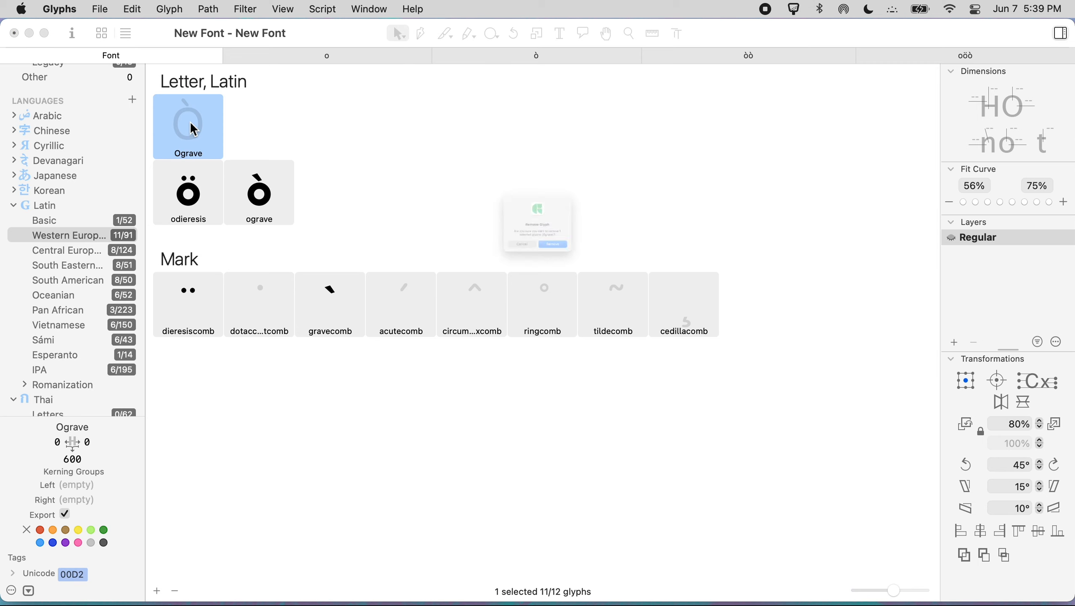
key("Return")
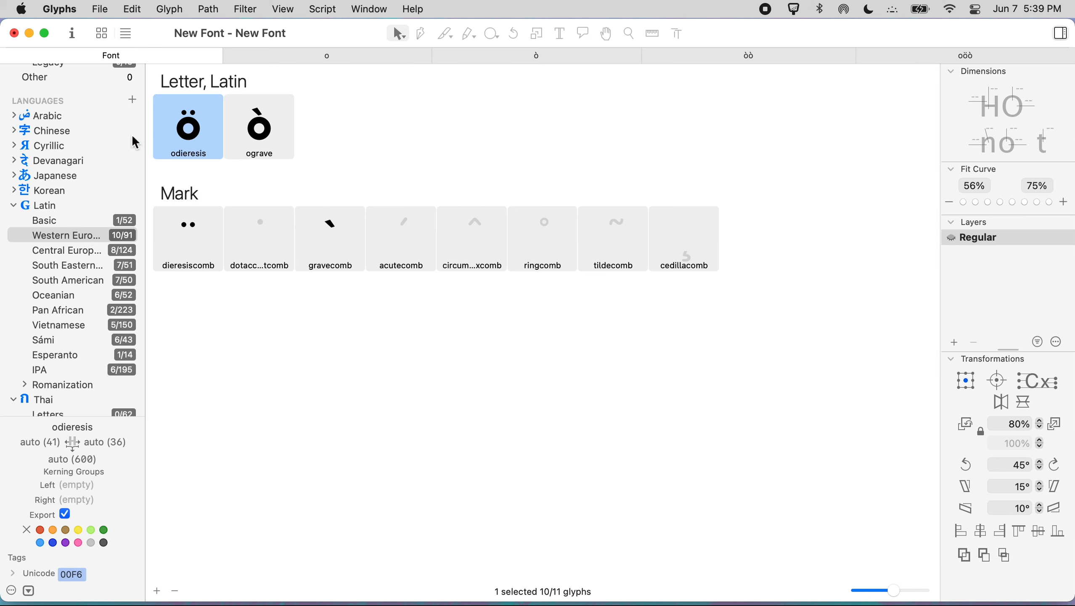
Generate the capital O from the missing Basic Latin glyphs and open it in an edit view.
scroll(64, 103, "up", 3)
scroll(65, 103, "down", 3)
left_click(124, 217)
left_click(223, 375)
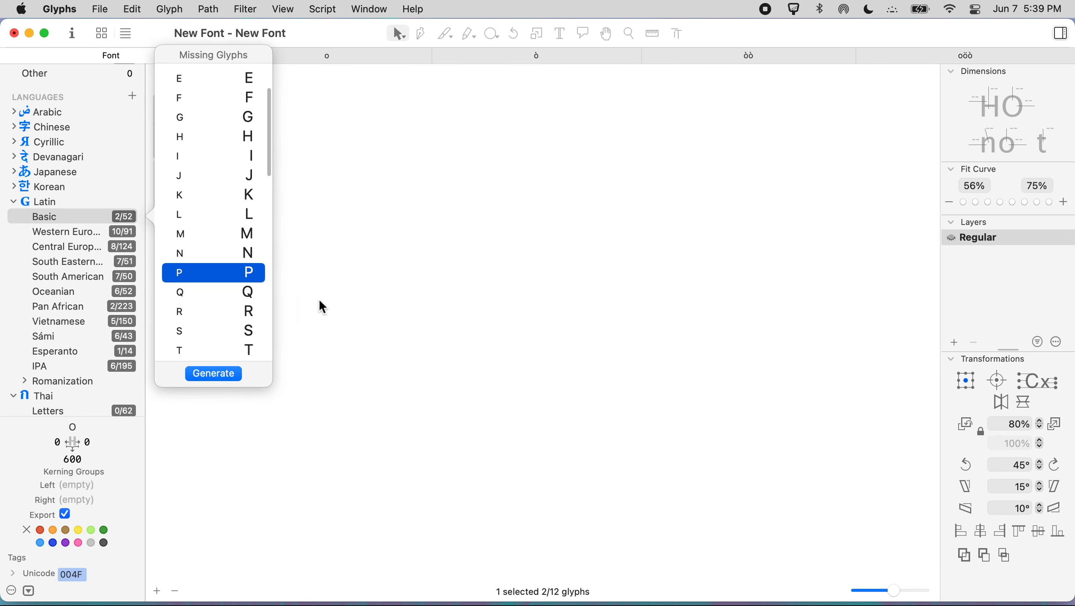
double_click(193, 125)
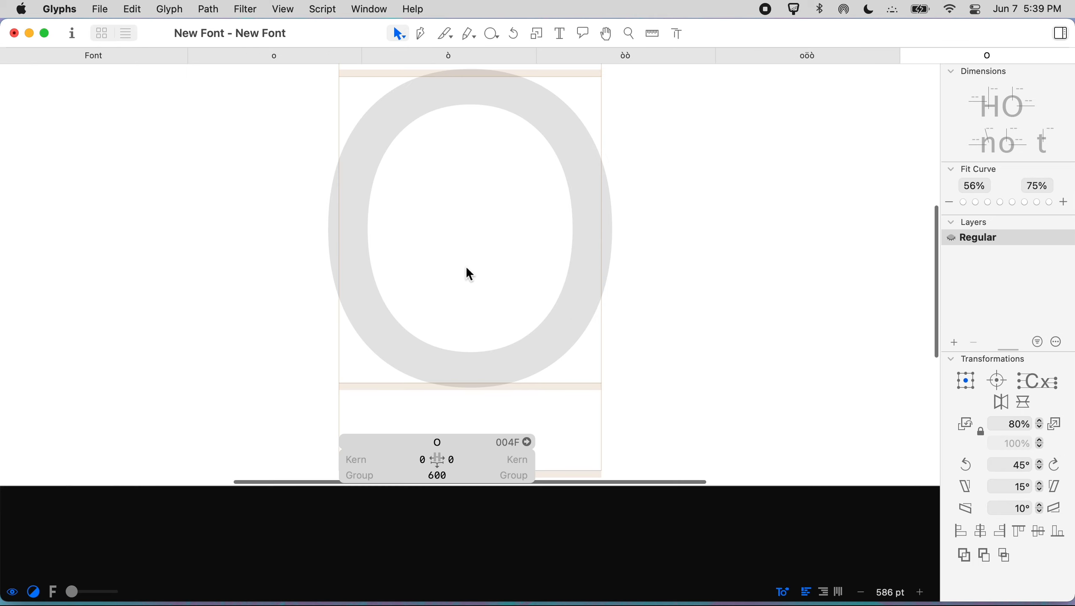
Add a lowercase o before the capital O and copy its complete outline into the O glyph.
type("o")
double_click(434, 165)
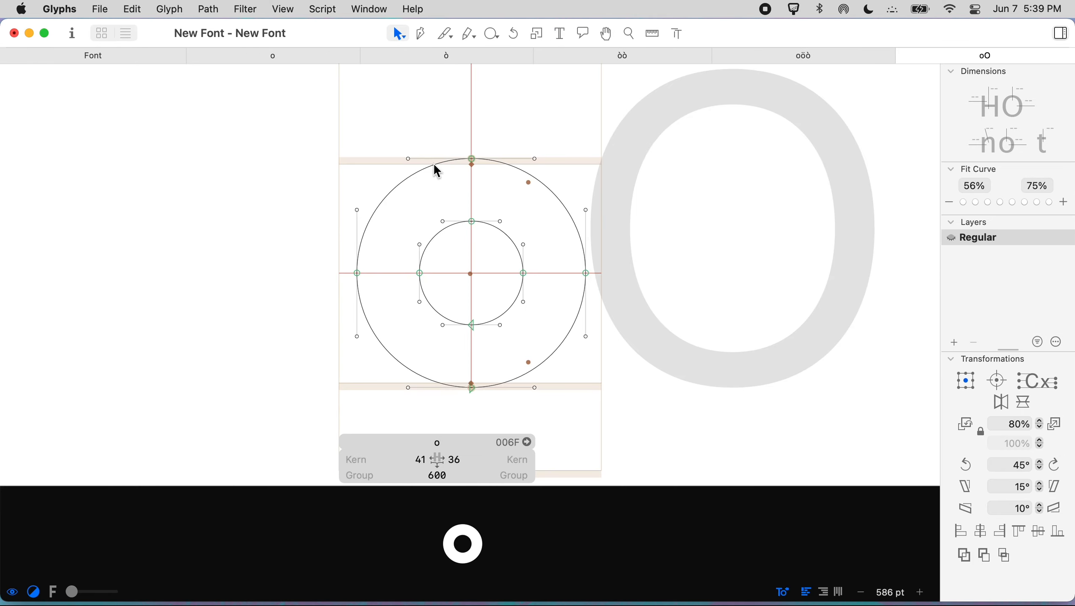
key("super+a")
key("super+c")
scroll(464, 182, "right", 3)
double_click(547, 201)
key("super+v")
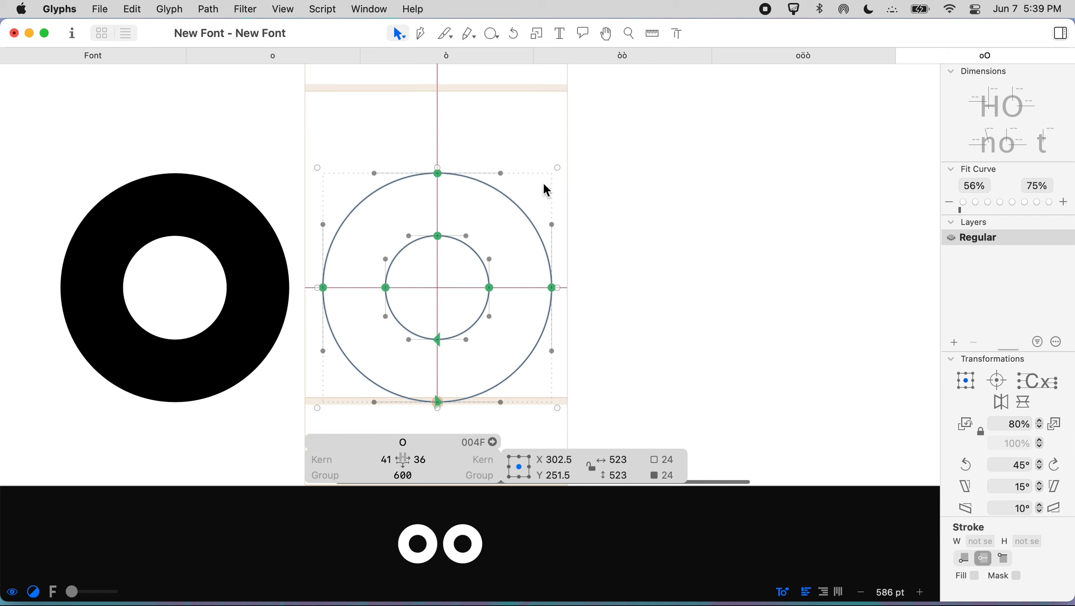
Scale the pasted outline proportionally to about 719 units wide and high, and set O's right sidebearing to 41.
left_click_drag(563, 166, 643, 101)
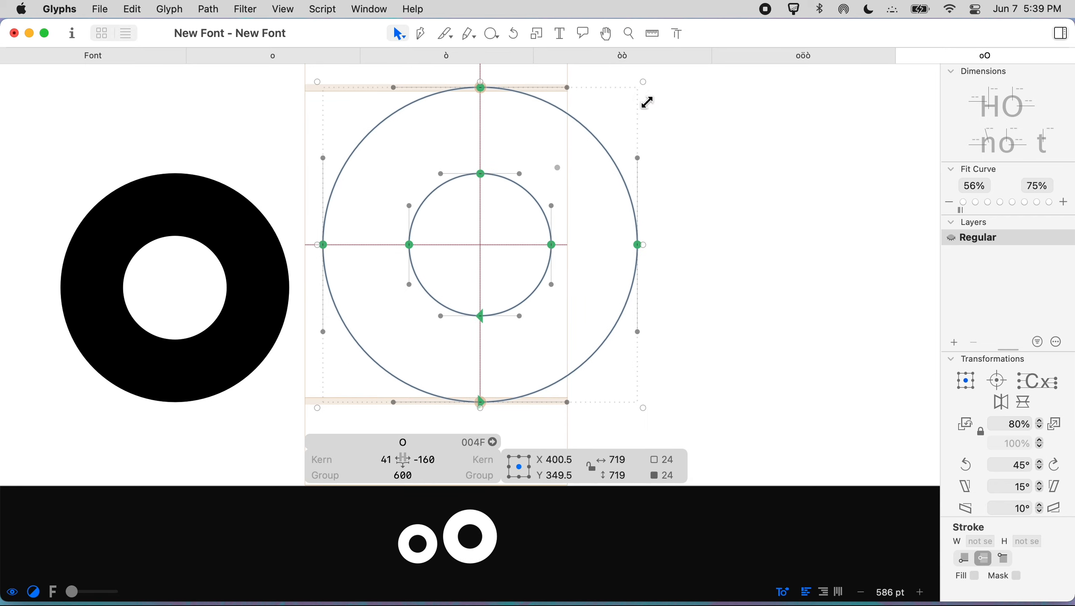
left_click(577, 361)
left_click(420, 459)
type("41")
key("Return")
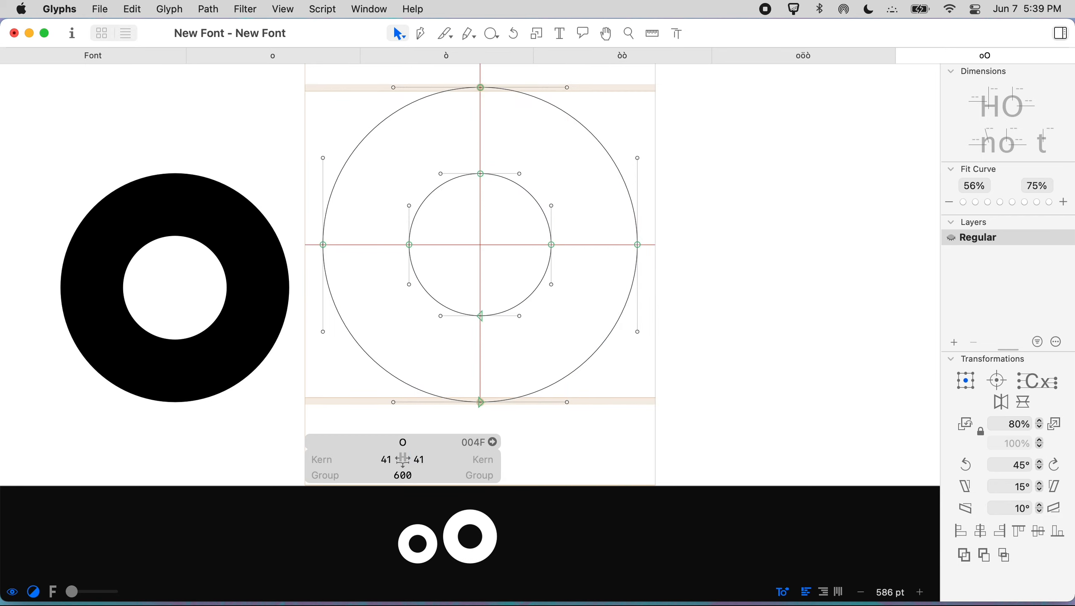
Add the default anchors to the capital O and close its edit view.
left_click(419, 389)
scroll(422, 393, "up", 1)
scroll(576, 211, "up", 2)
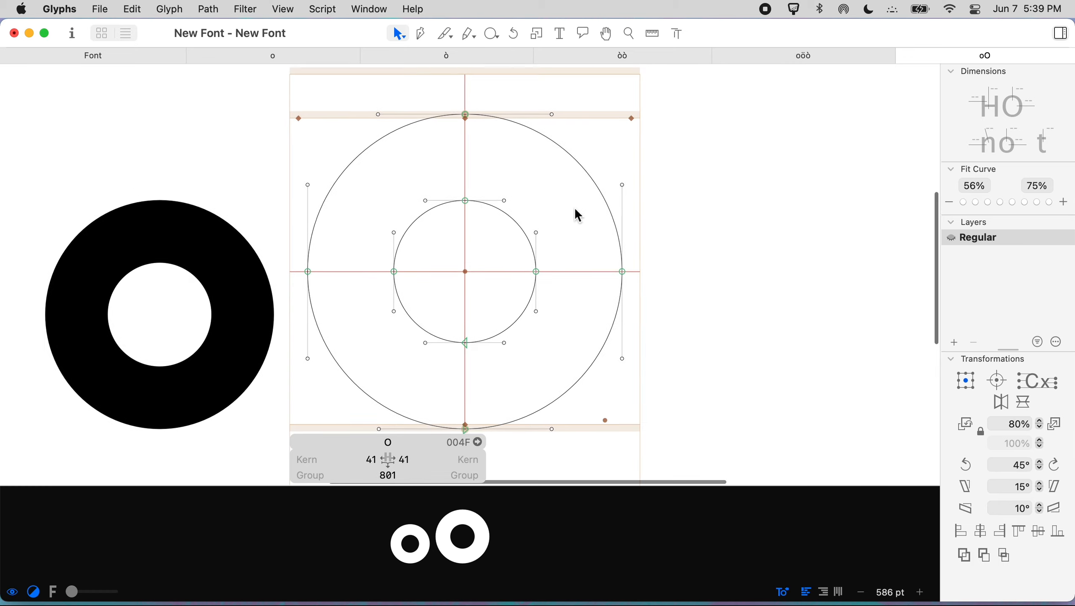
key("super+w")
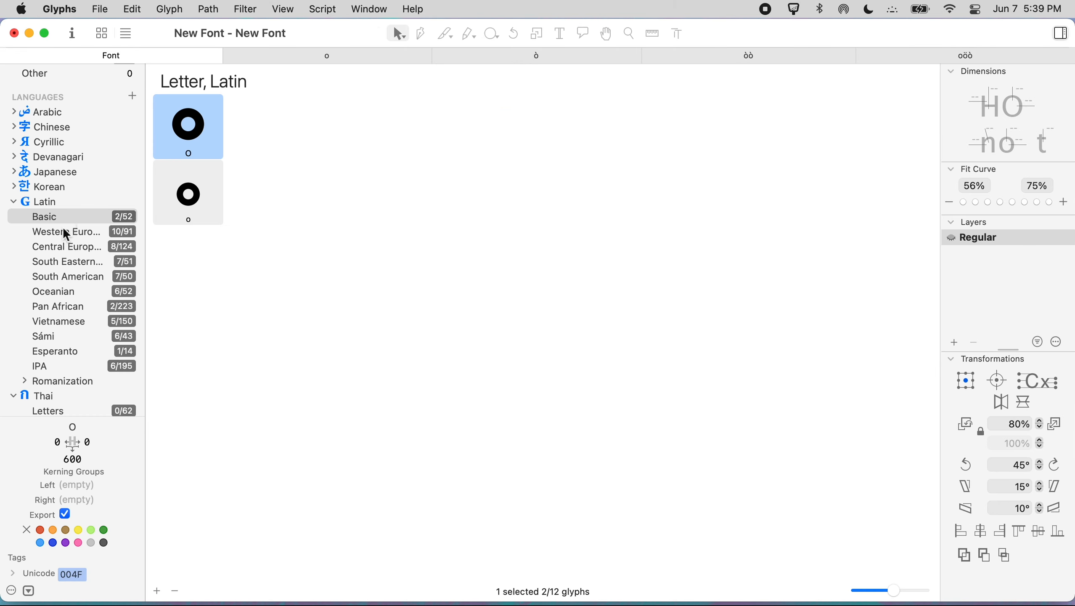
Generate Ograve from the missing Western European Latin glyphs.
scroll(75, 321, "down", 10)
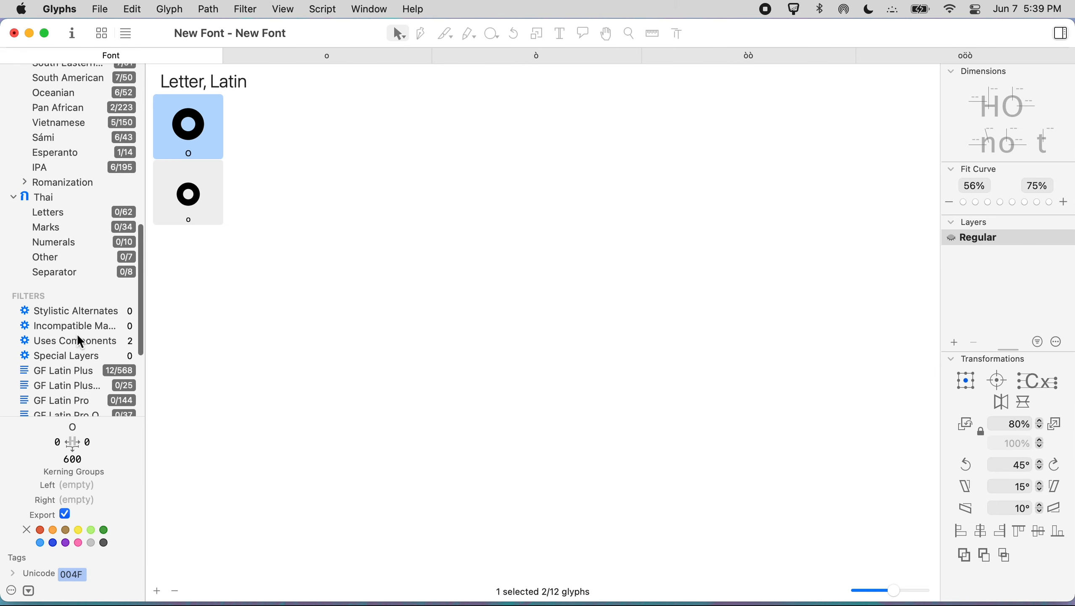
scroll(76, 331, "up", 8)
left_click(69, 173)
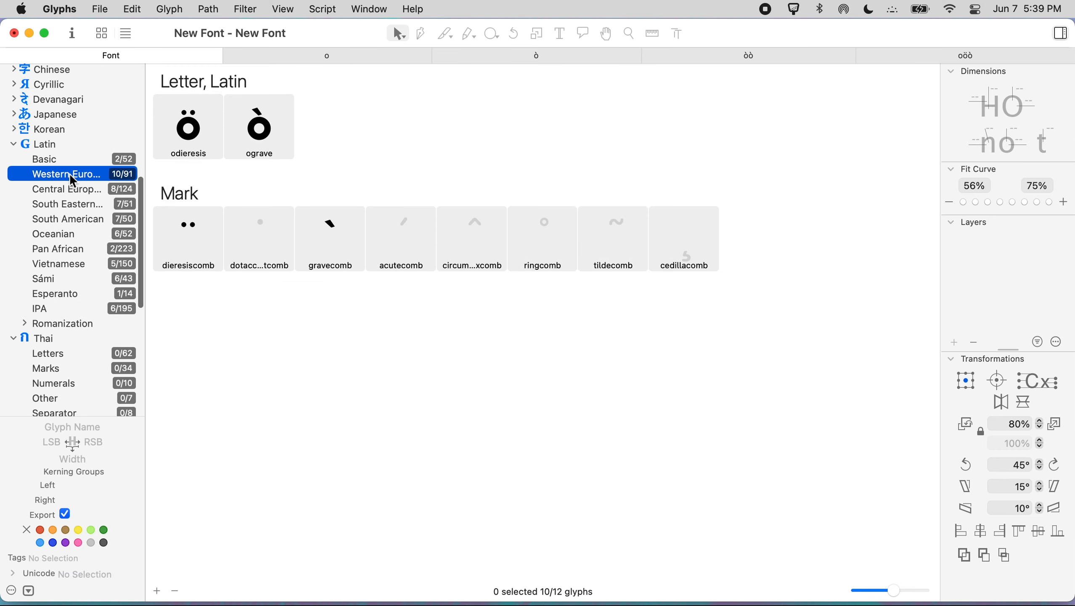
scroll(186, 299, "down", 10)
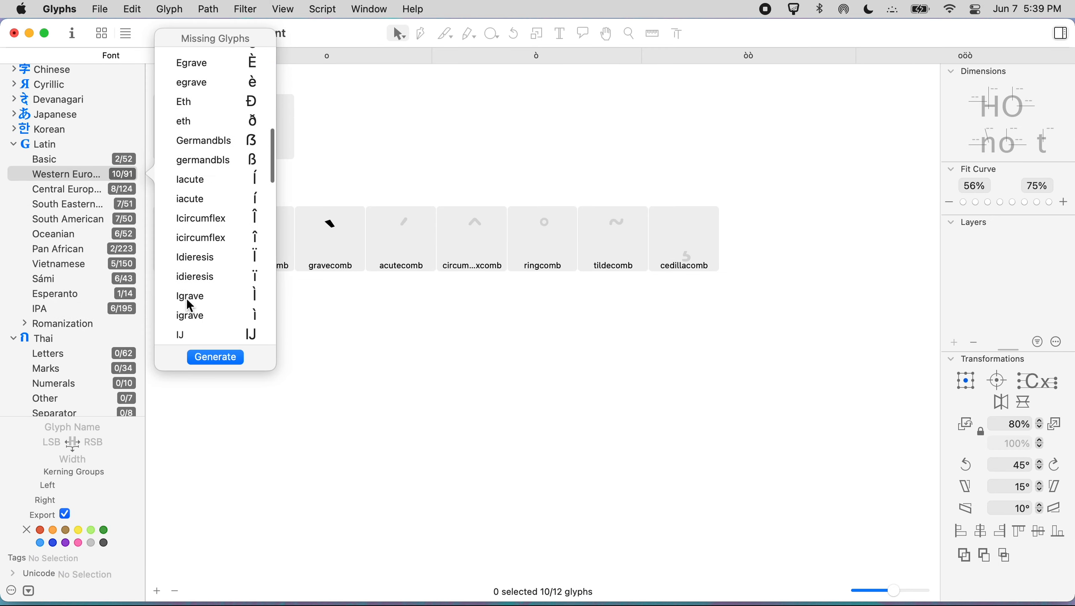
scroll(190, 306, "down", 5)
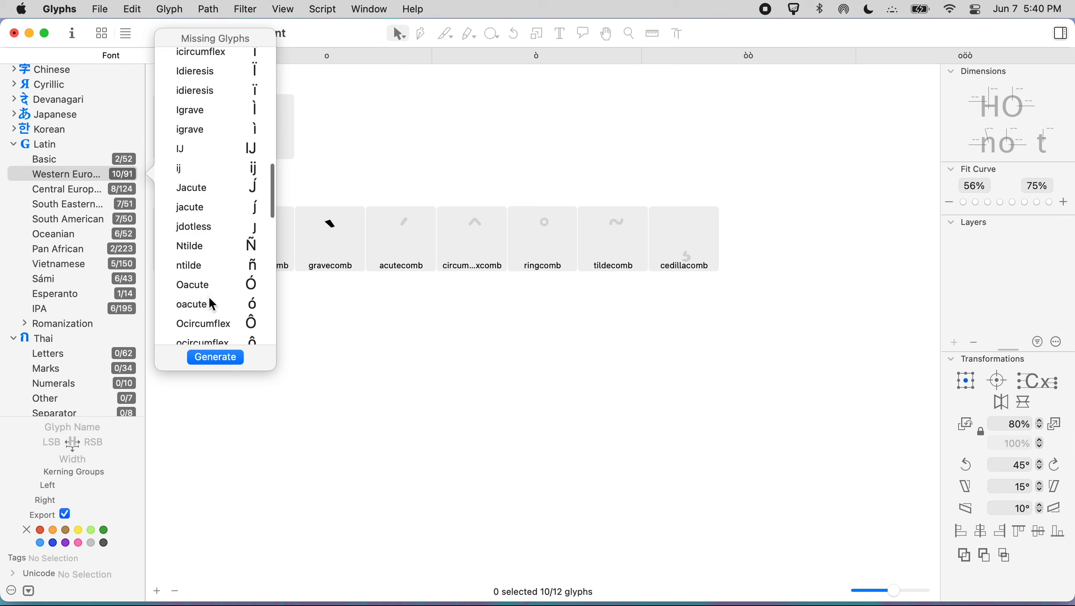
scroll(211, 300, "down", 5)
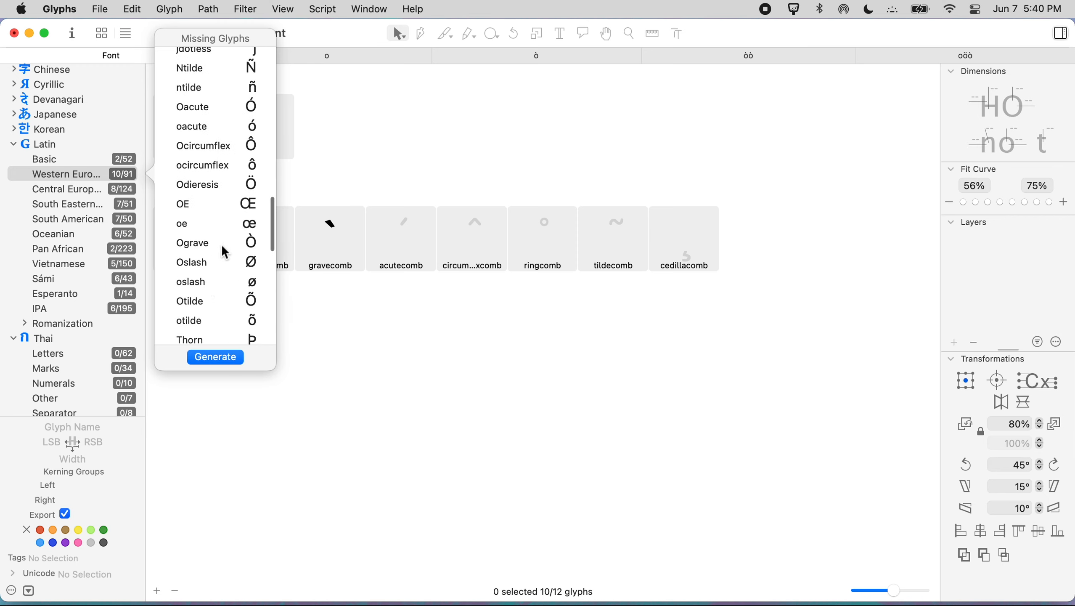
left_click(219, 245)
left_click(215, 359)
left_click(384, 385)
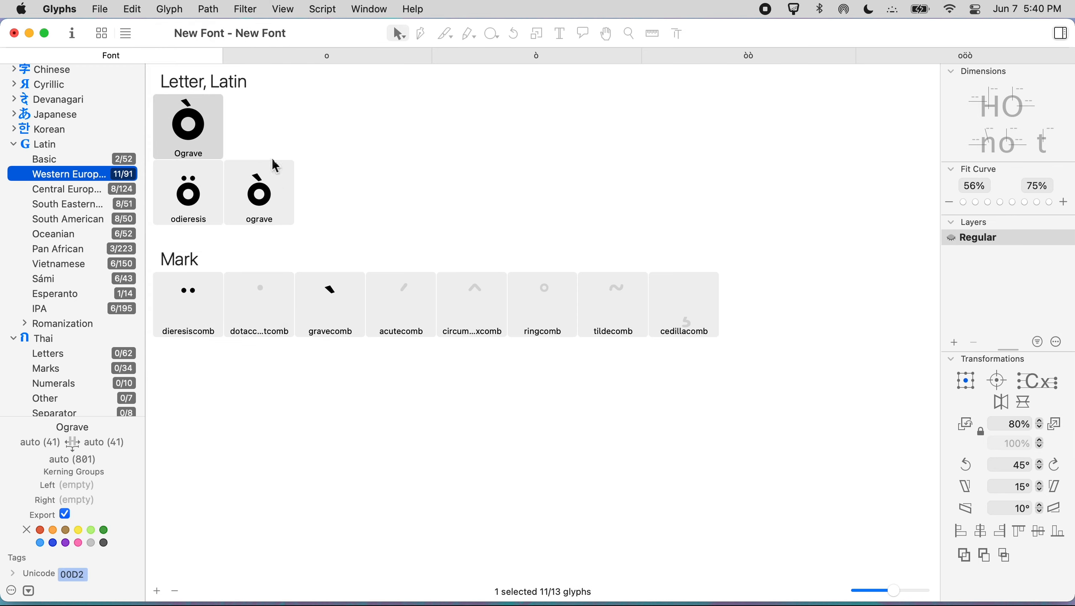
Open Ograve in an edit view to examine the grave accent's placement over the capital O, and close the view.
left_click(189, 115)
left_click(187, 178)
left_click(272, 178)
double_click(184, 109)
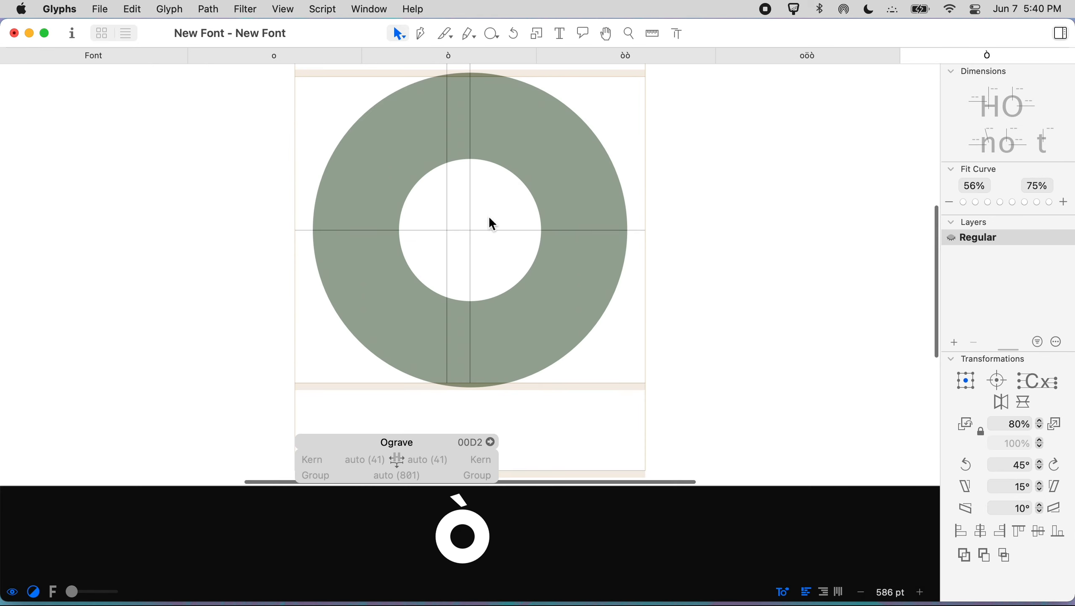
scroll(489, 215, "up", 2)
left_click(503, 151)
left_click(450, 85)
key("t")
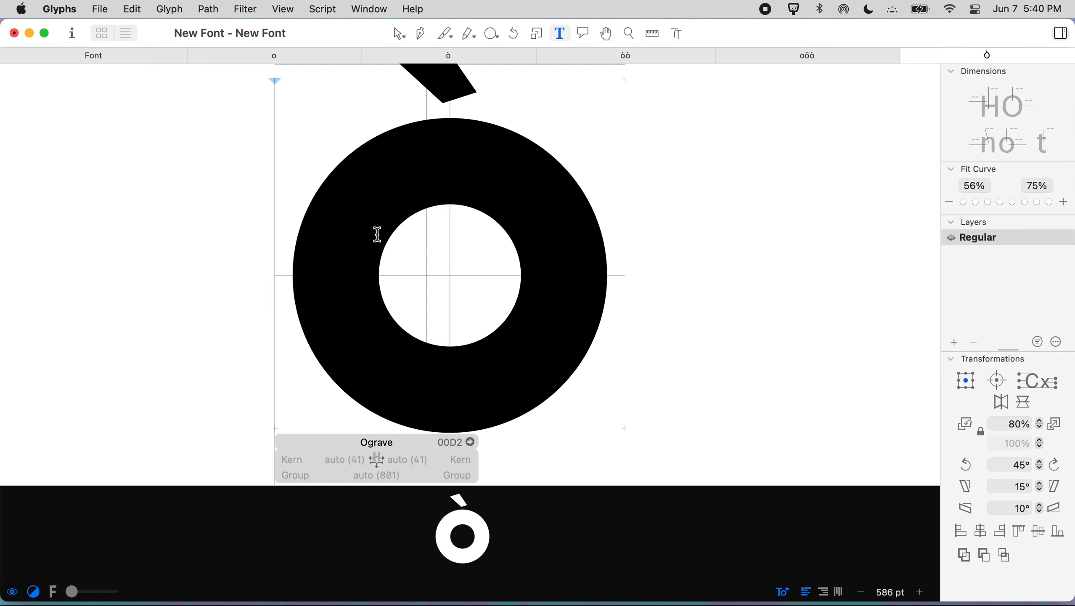
key("super+minus")
key("super+minus")
key("super+plus")
key("Escape")
left_click(372, 161)
left_click(470, 126)
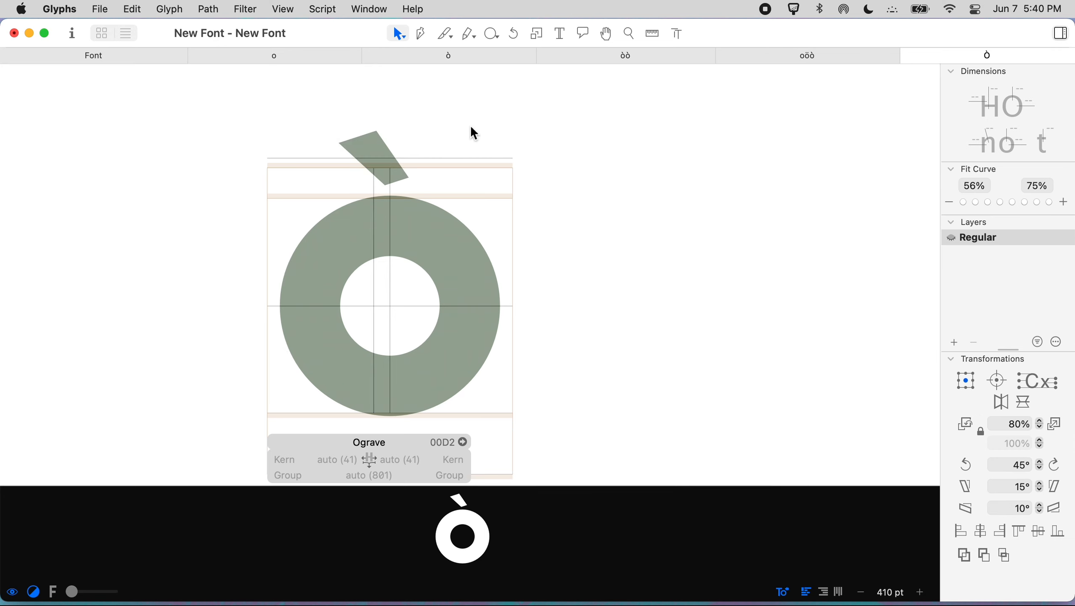
left_click(910, 56)
Duplicate the gravecomb glyph.
left_click(251, 193)
left_click(316, 297)
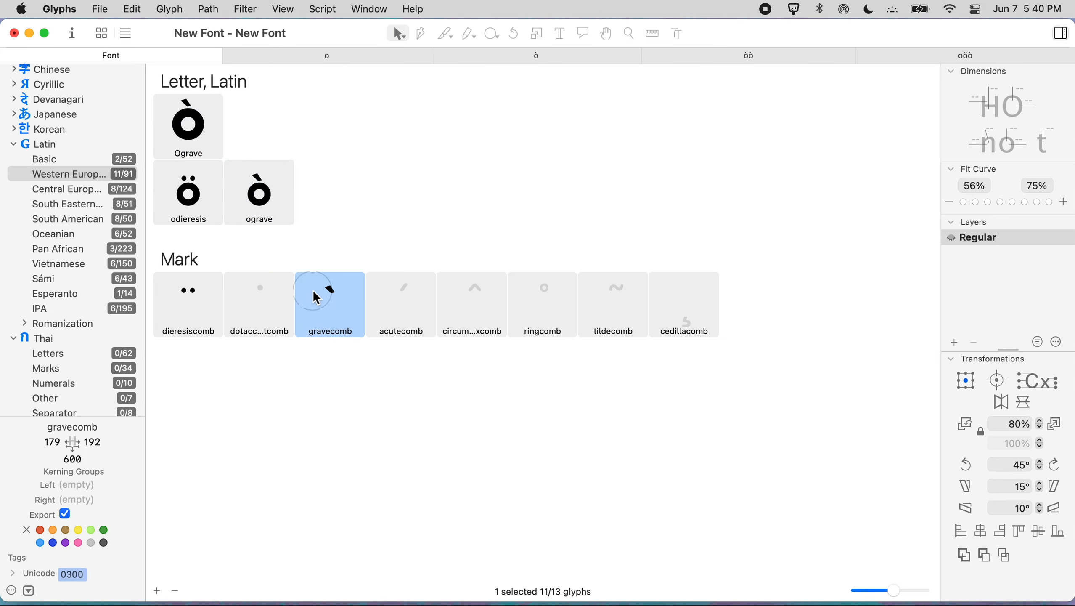
right_click(337, 301)
left_click(326, 316)
left_click(168, 9)
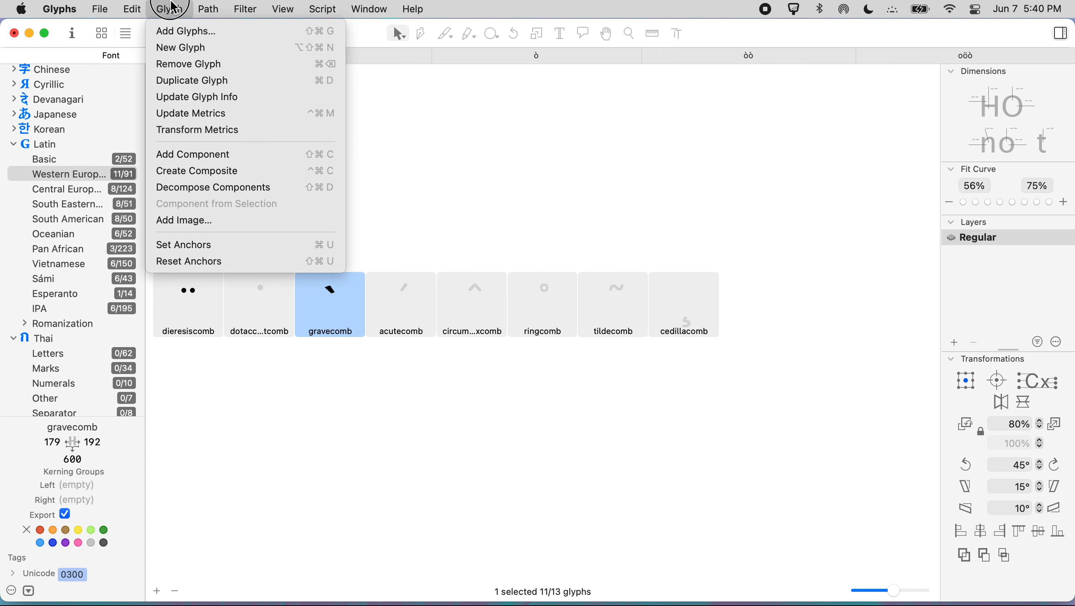
left_click(182, 80)
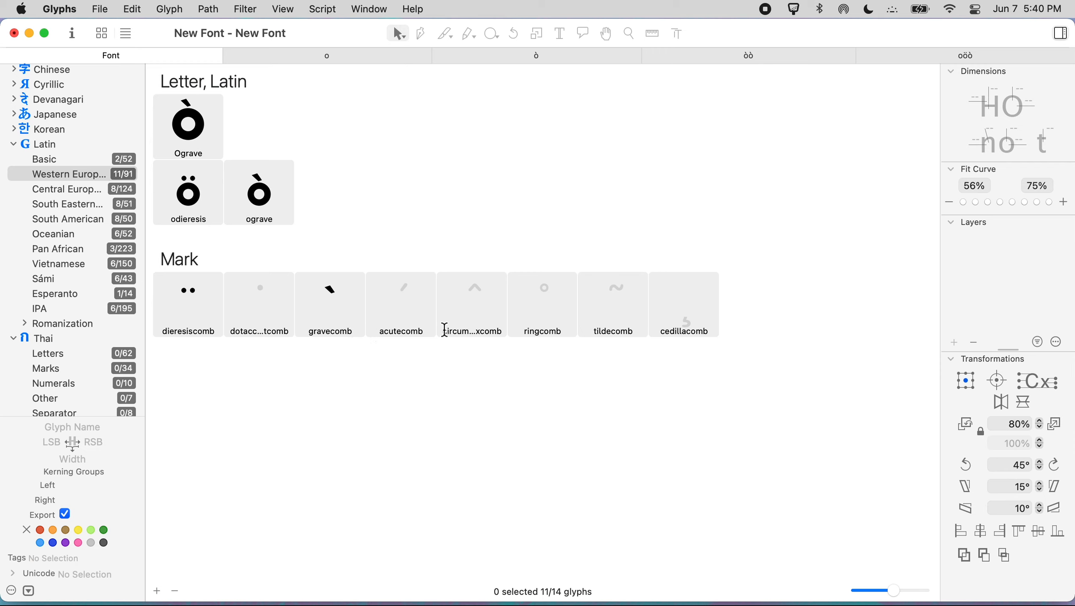
Find the duplicated grave among the combining marks and rename it gravecomb.case.
scroll(89, 173, "up", 10)
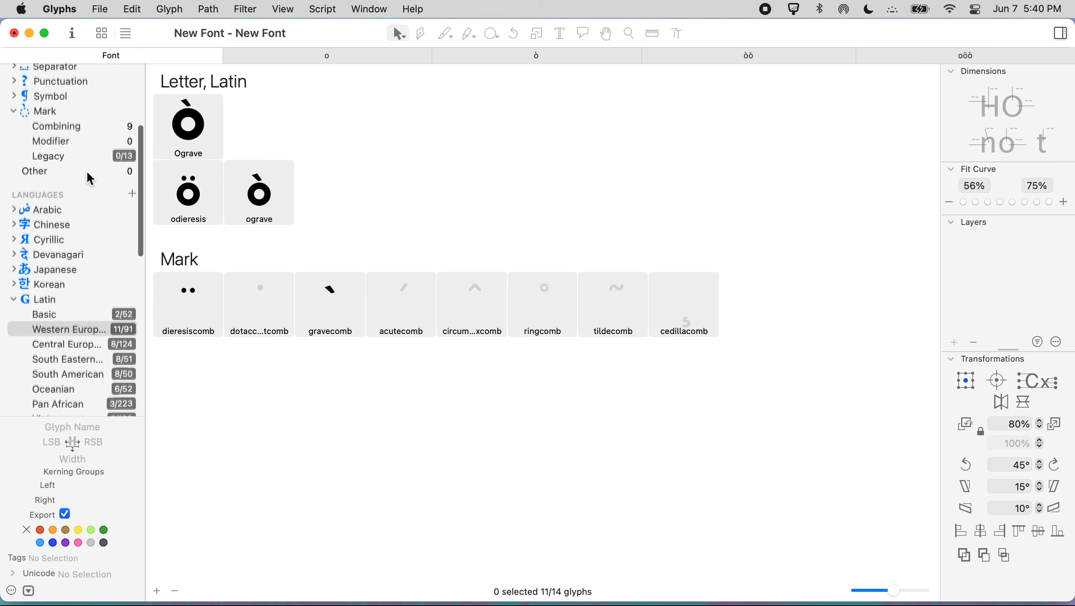
left_click(74, 132)
double_click(771, 154)
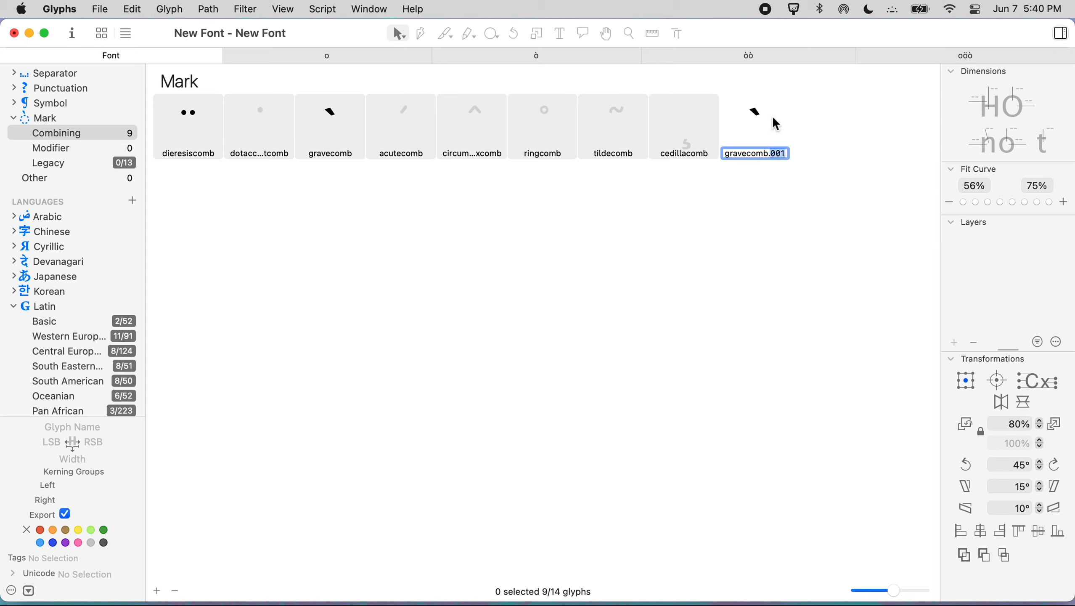
key("Return")
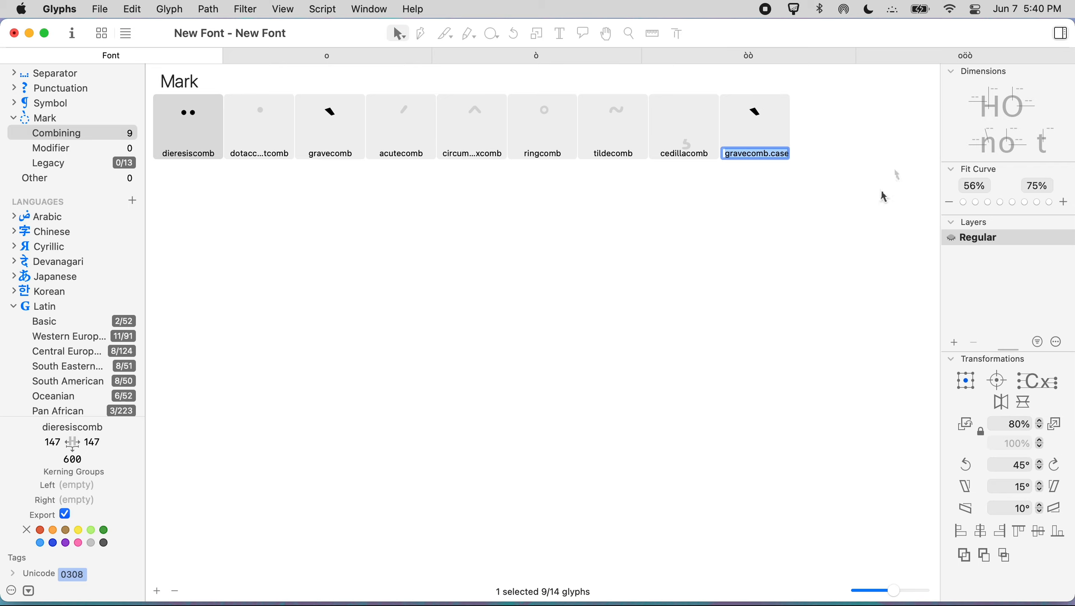
left_click(759, 135)
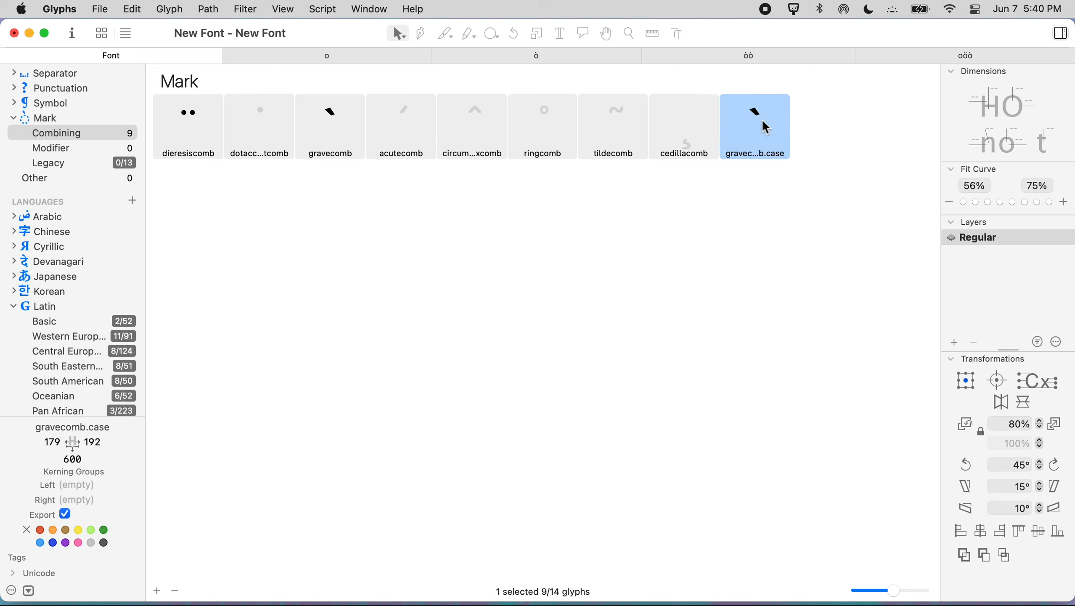
Open gravecomb.case in an edit view, try moving its upper-left node, and undo that move.
double_click(759, 128)
scroll(492, 163, "up", 5)
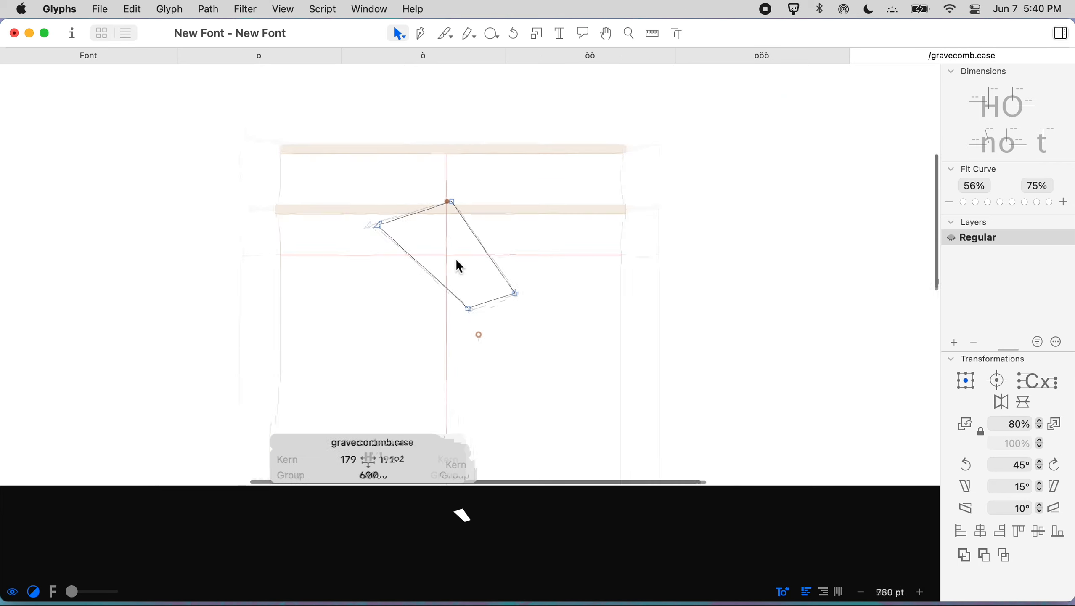
scroll(462, 272, "down", 2)
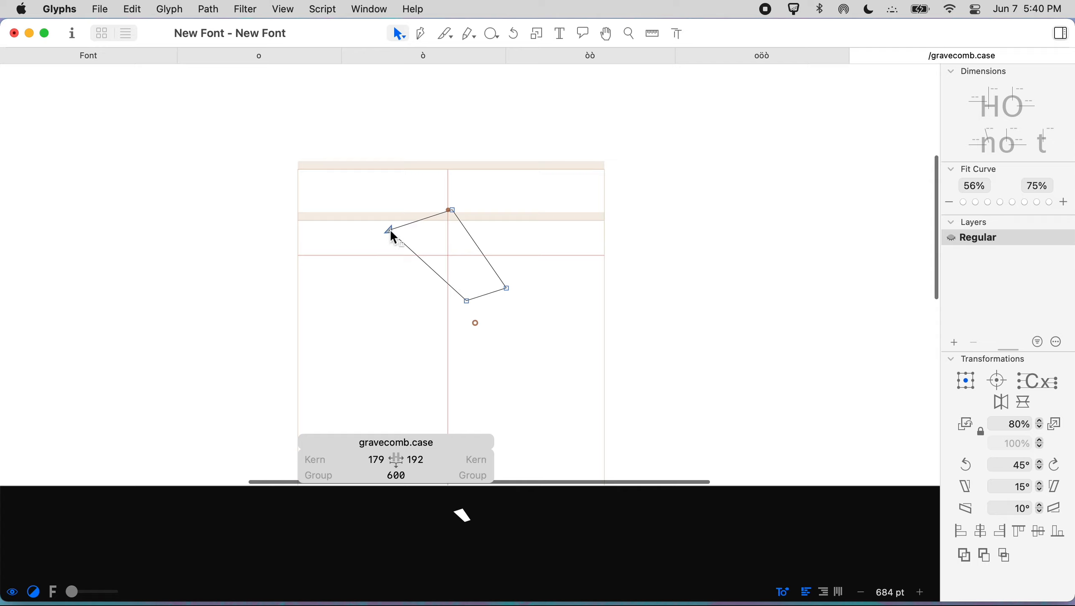
mouse_move(389, 228)
left_mouse_down()
mouse_move(399, 202)
mouse_move(393, 218)
left_mouse_up()
key("super+z")
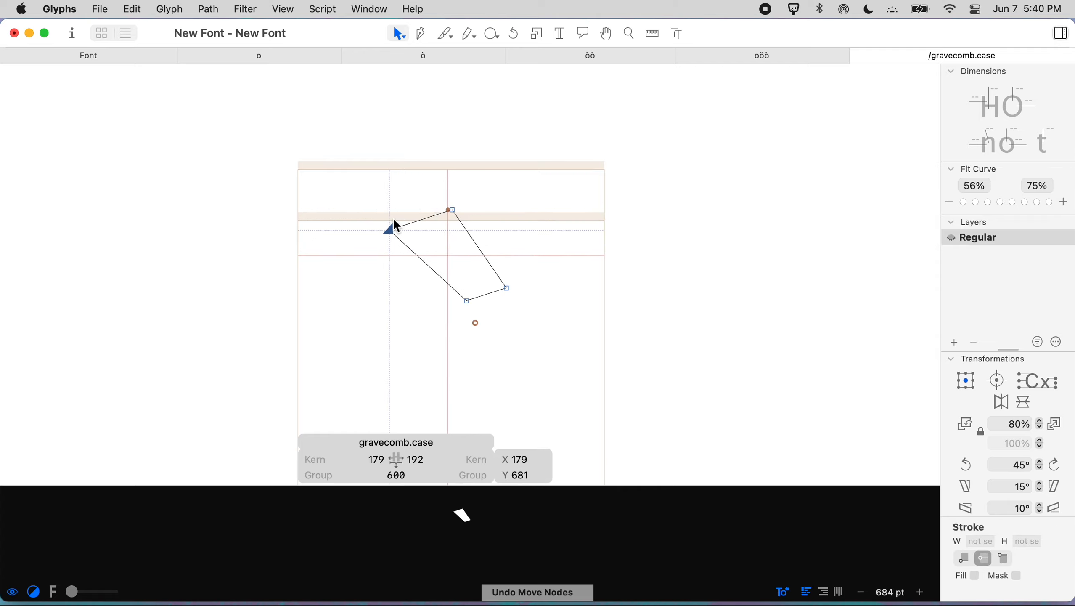
Flatten the grave outline in gravecomb.case and raise it with its anchors so the lower anchor sits at cap height.
left_click_drag(475, 176, 386, 247)
left_click(475, 323)
key("super+a")
left_click_drag(477, 314, 475, 222)
left_click(569, 190)
scroll(463, 201, "up", 3)
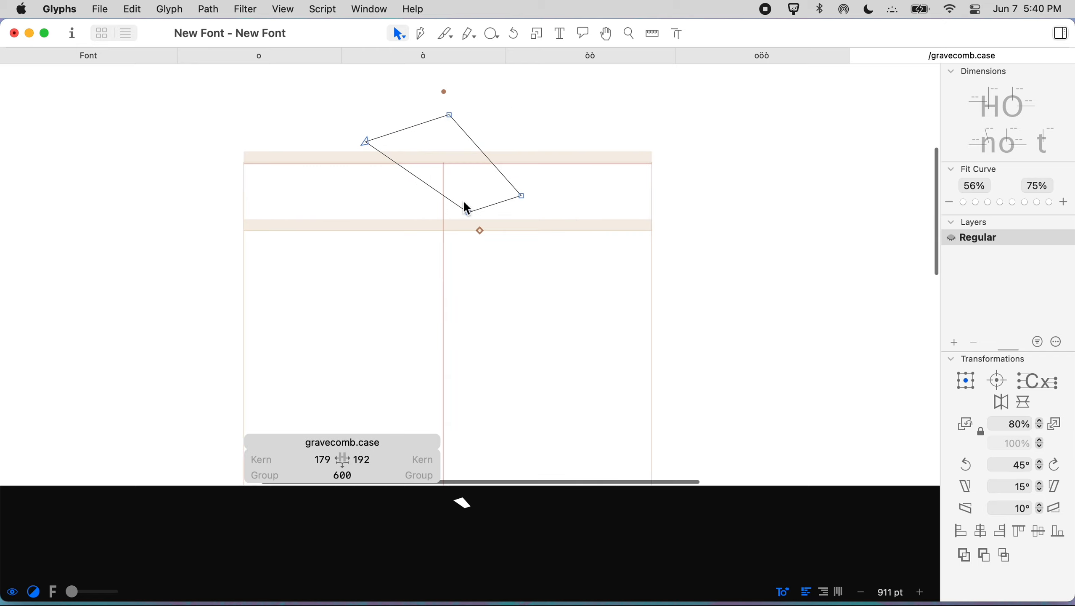
Move the top anchor down to the grave's upper edge at about X 287, Y 870, and close the edit view.
left_click_drag(442, 106, 438, 130)
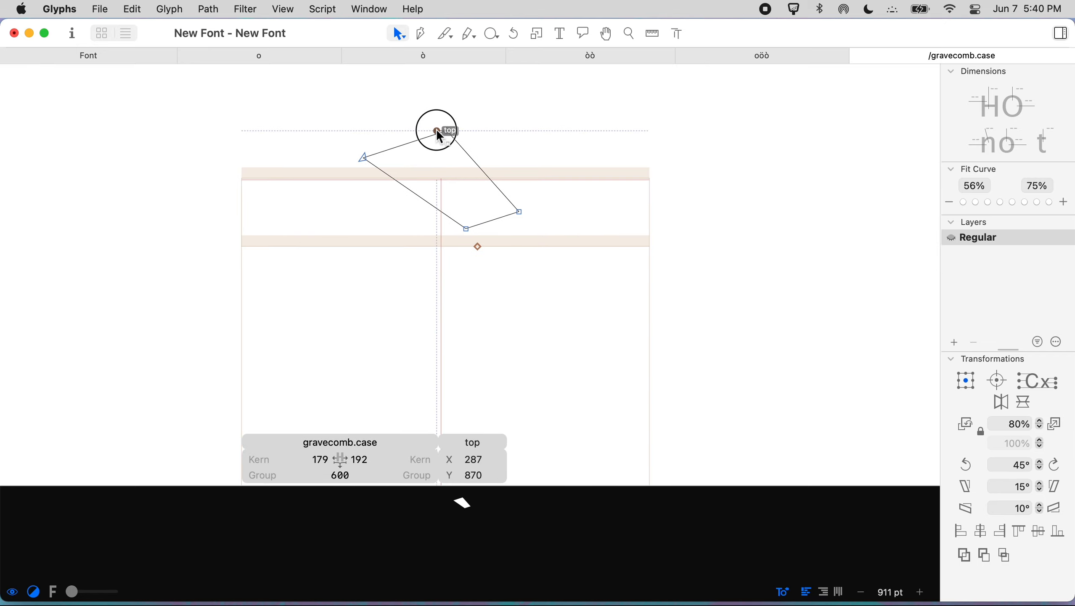
key("Left")
left_click(860, 58)
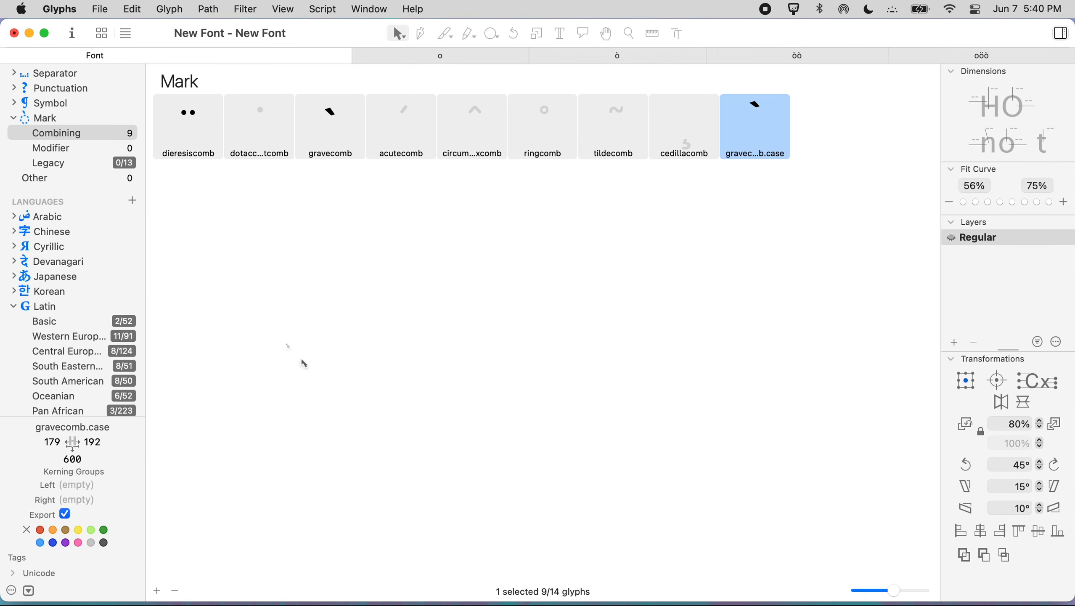
In the oöò edit view, try gravecomb.case in place of ograve's gravecomb component, and undo the swap.
left_click(919, 59)
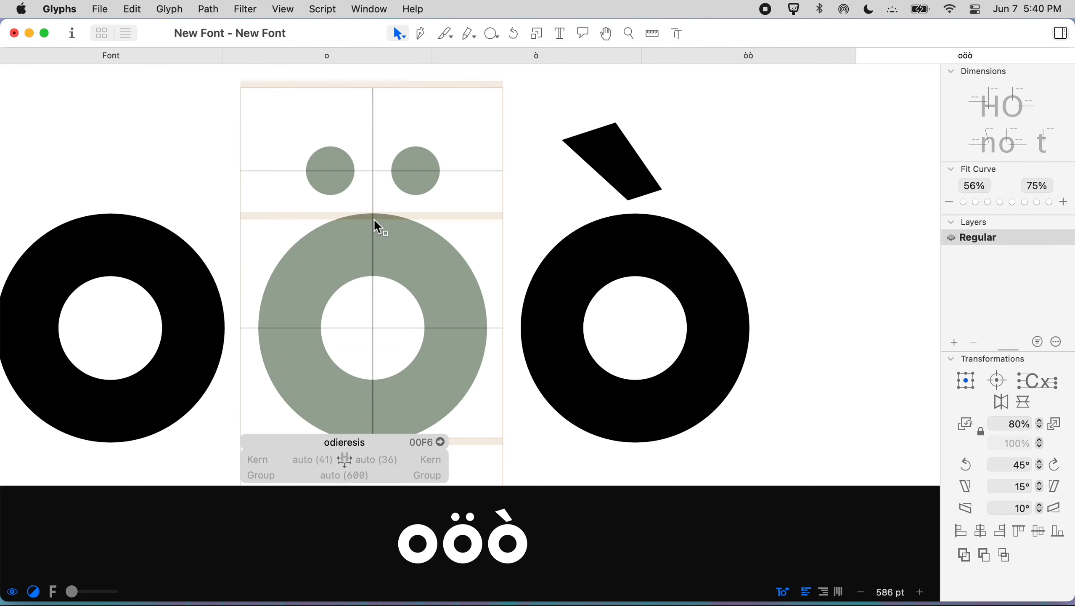
double_click(539, 208)
left_click(624, 157)
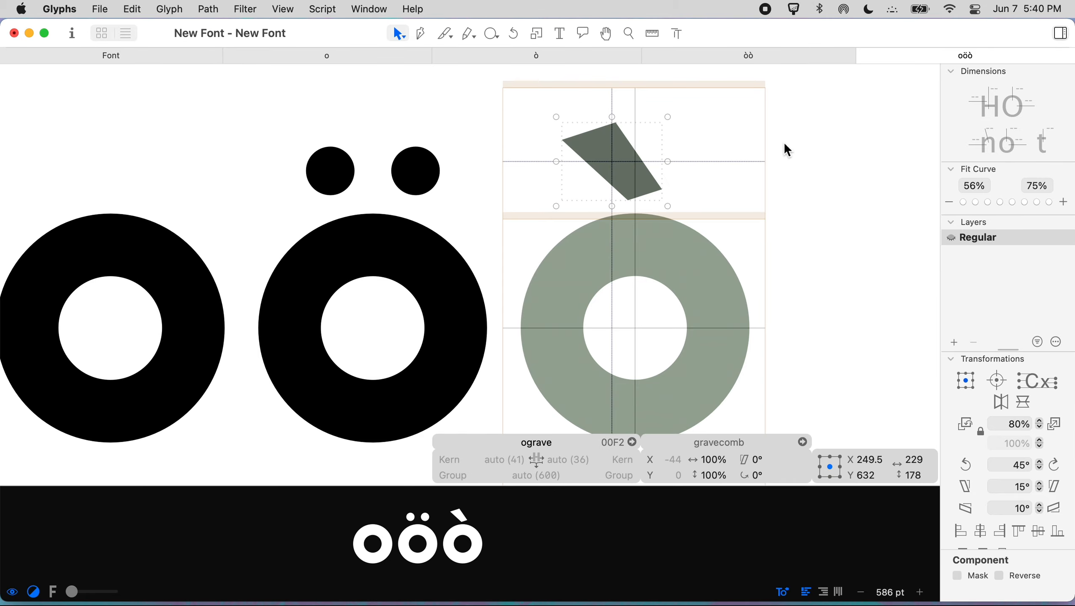
scroll(784, 141, "right", 3)
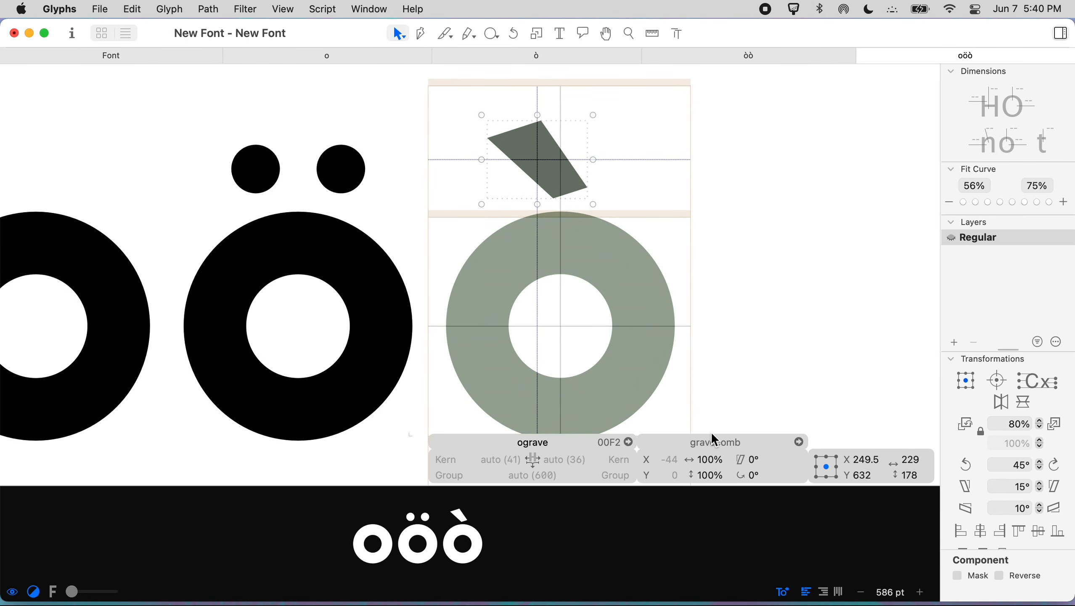
left_click(715, 444)
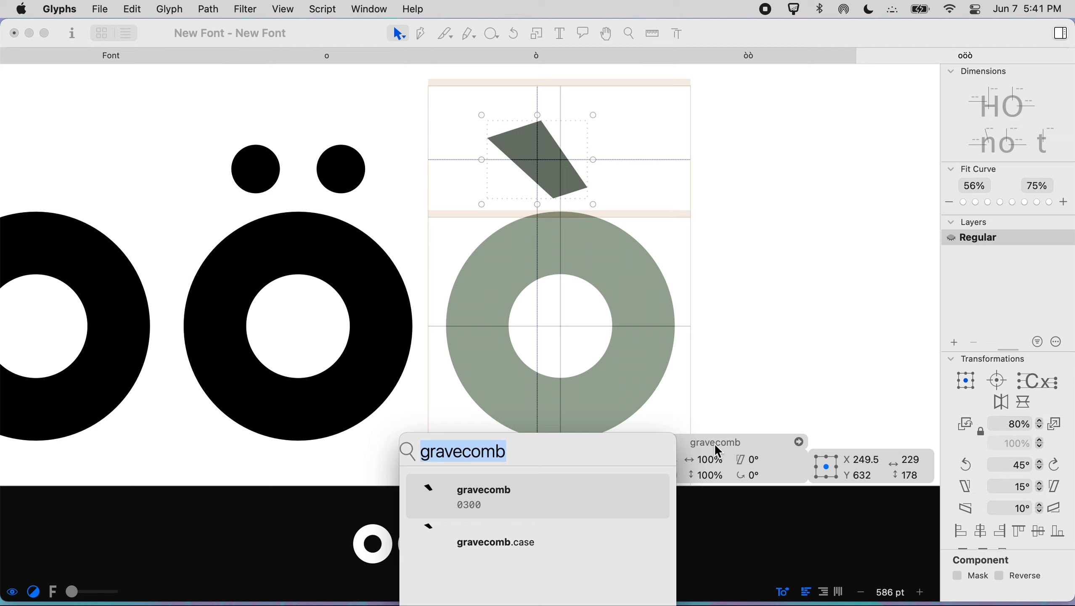
left_click(504, 542)
left_click(507, 545)
left_click(816, 269)
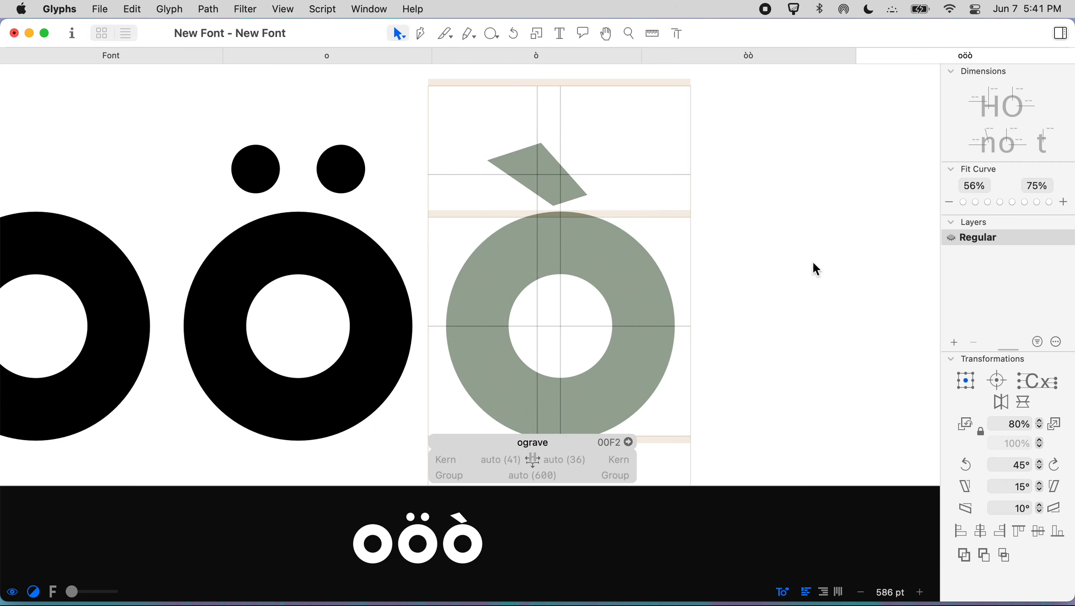
key("super+z")
Close the oöò and òò edit views to return to the font overview.
left_click(528, 219)
scroll(528, 219, "left", 1)
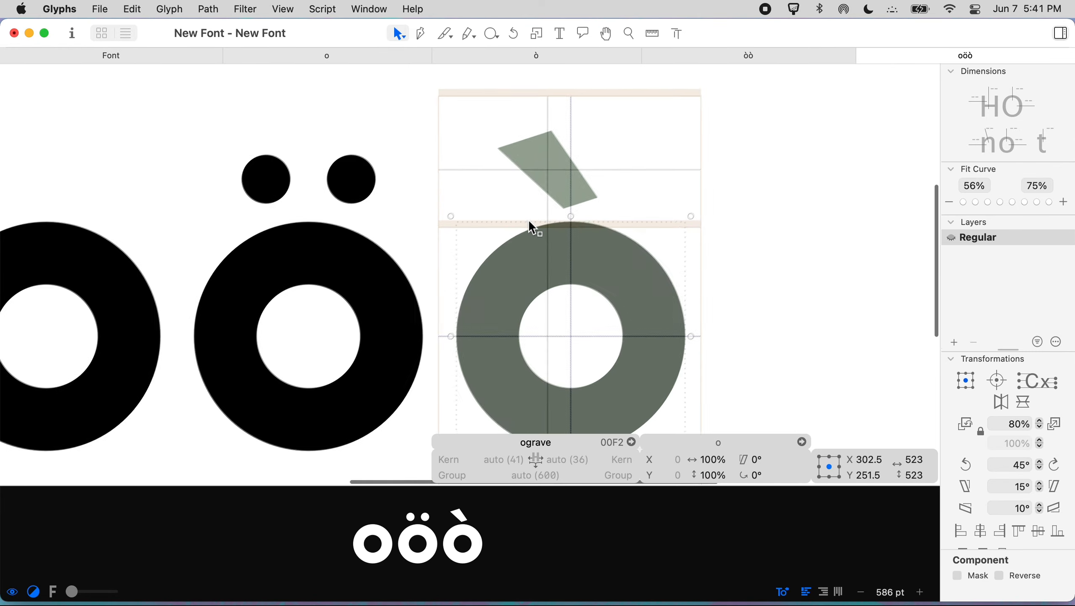
key("t")
scroll(529, 222, "left", 5)
scroll(367, 216, "left", 2)
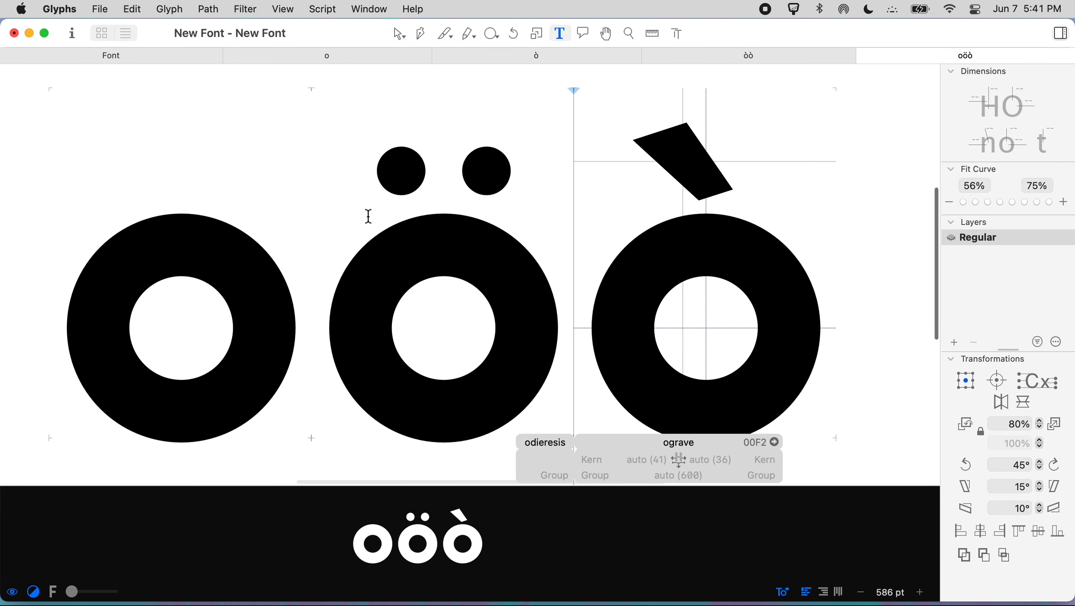
key("super+w")
left_click(861, 56)
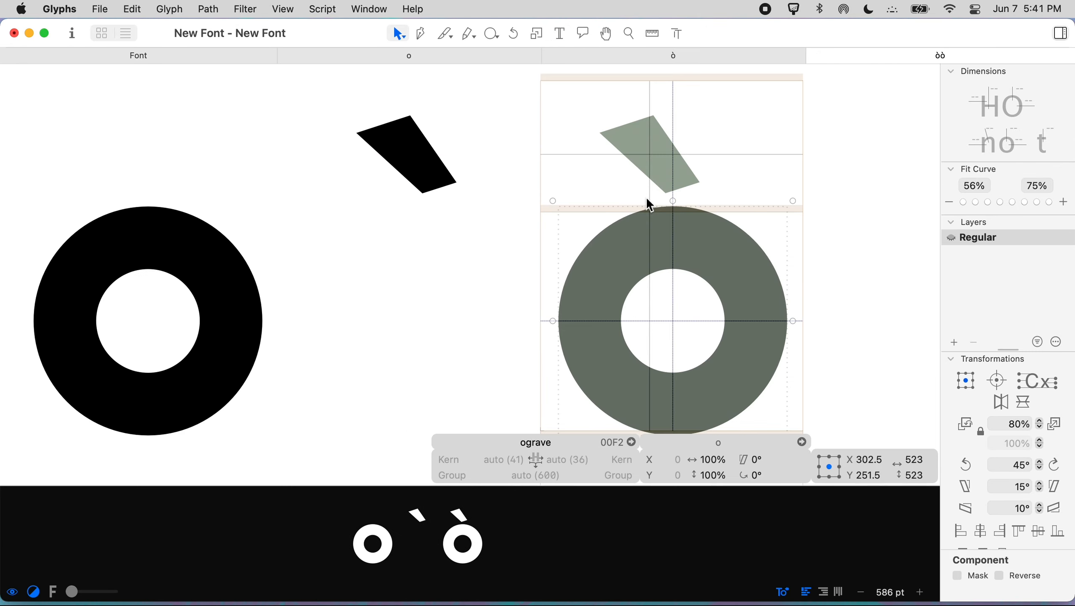
key("super+w")
Show all glyphs, open Ograve, replace its gravecomb component with gravecomb.case, and close the edit view.
scroll(61, 112, "up", 5)
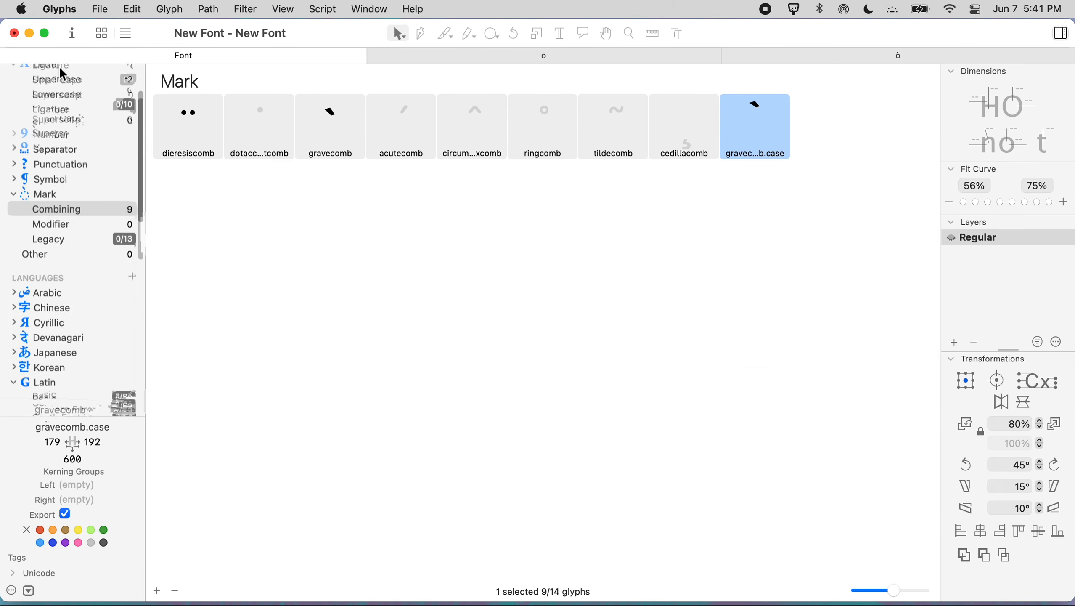
left_click(62, 112)
double_click(257, 122)
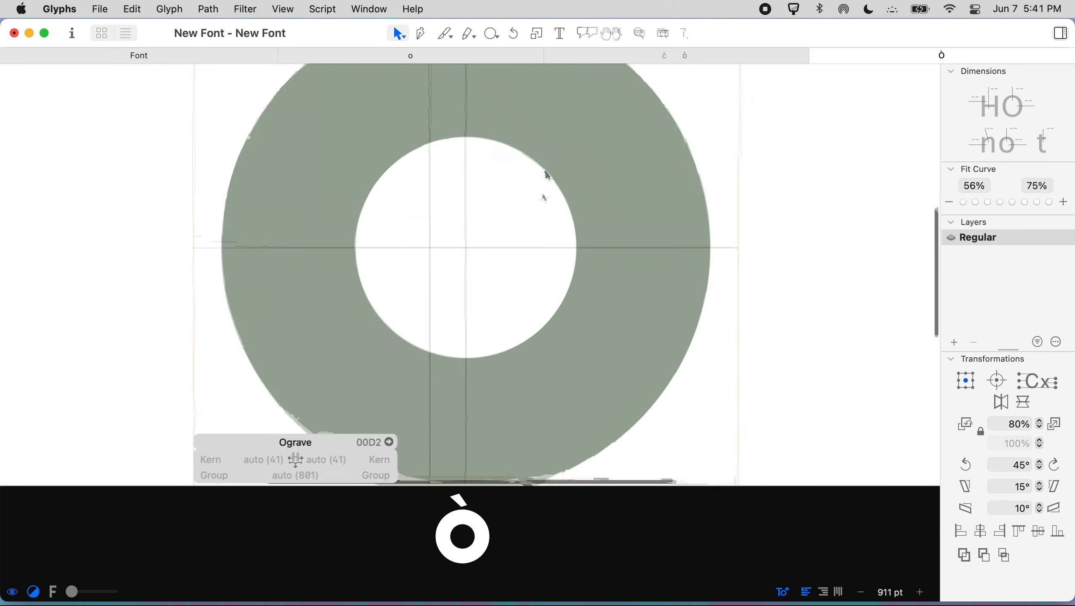
left_click(472, 103)
left_click(570, 442)
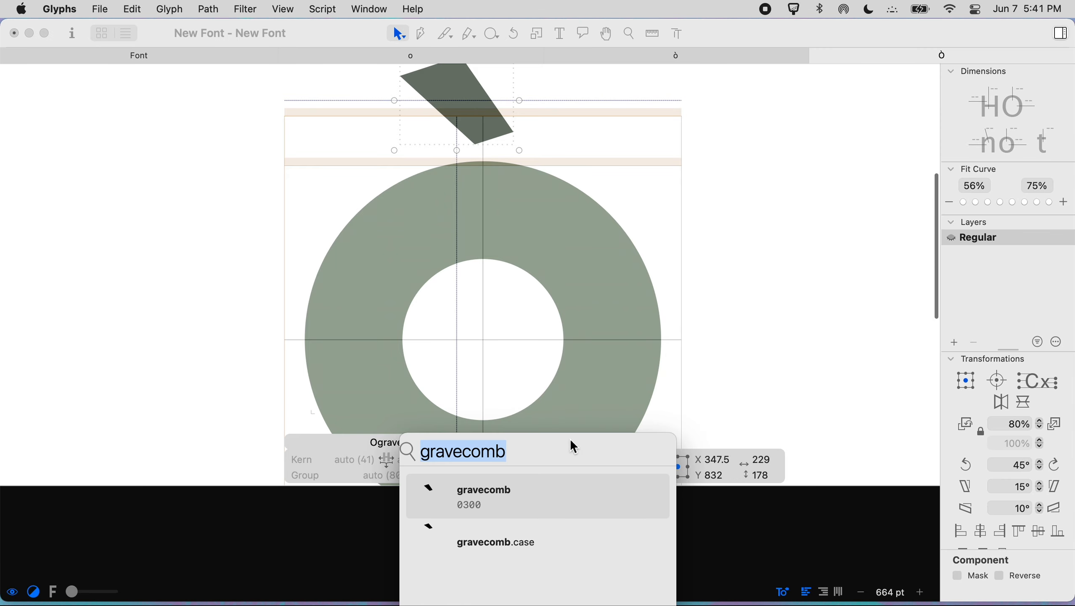
left_click(487, 535)
scroll(785, 254, "right", 1)
left_click(785, 255)
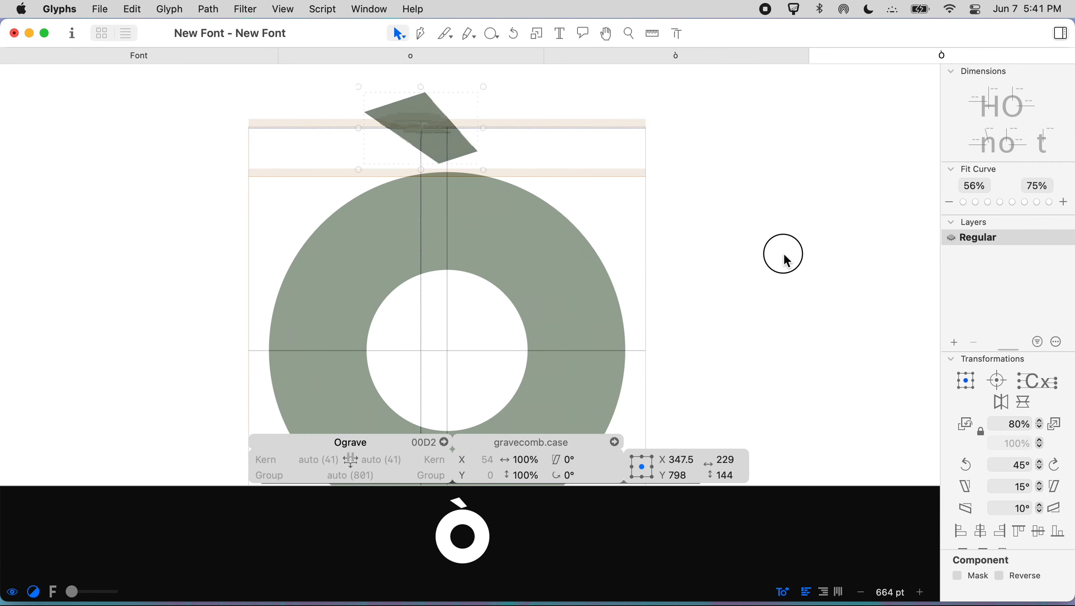
scroll(785, 255, "down", 5)
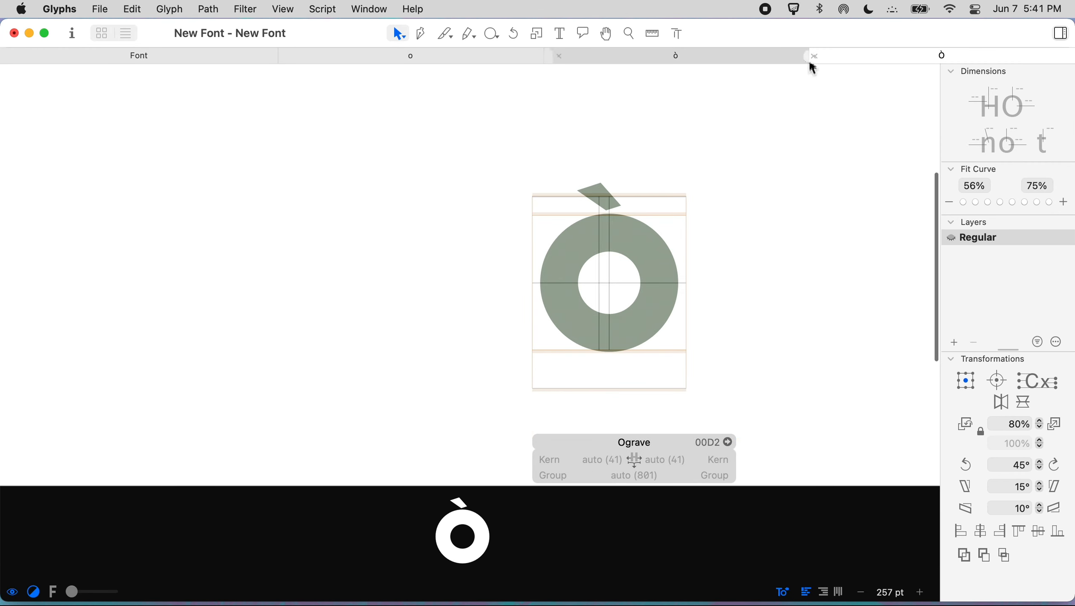
left_click(819, 56)
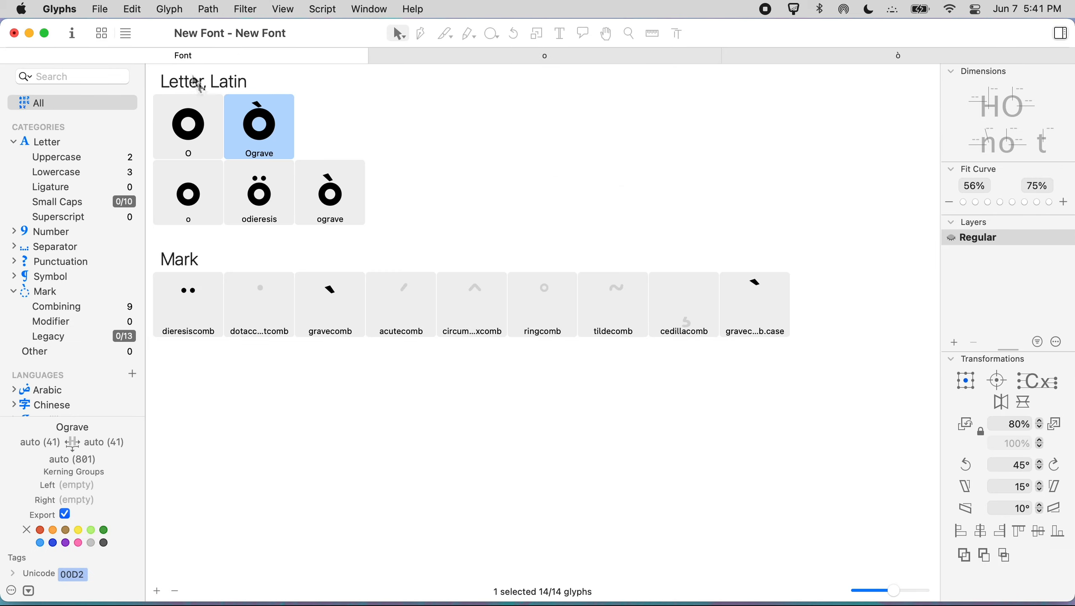
Delete the Ograve glyph from the font.
left_click(256, 186)
left_click(266, 136)
key("super+BackSpace")
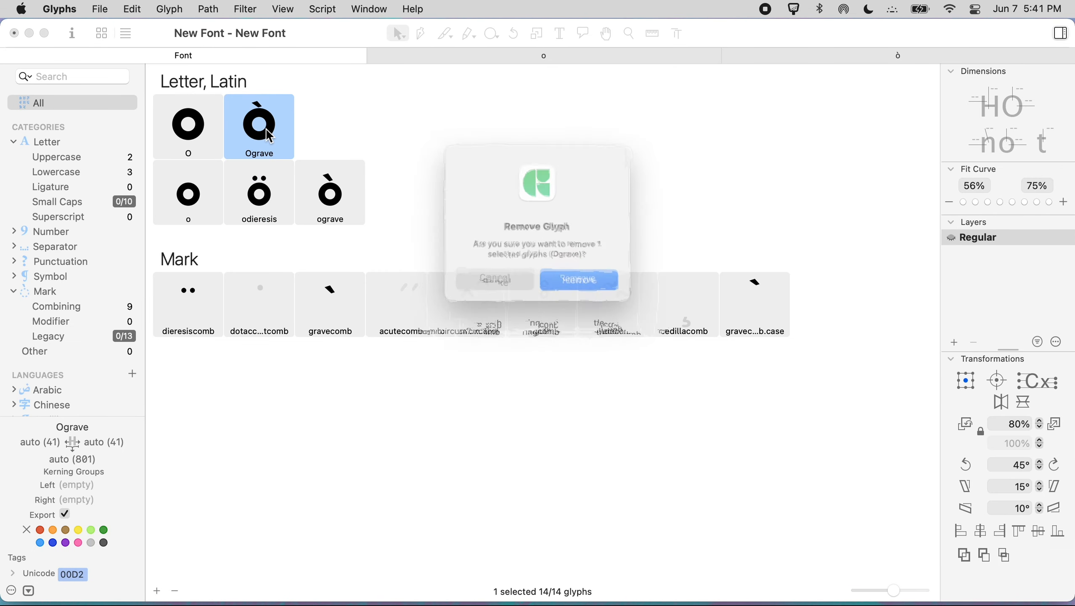
key("Return")
Generate Ograve again from the missing glyphs of the Western European Latin set.
scroll(87, 336, "down", 10)
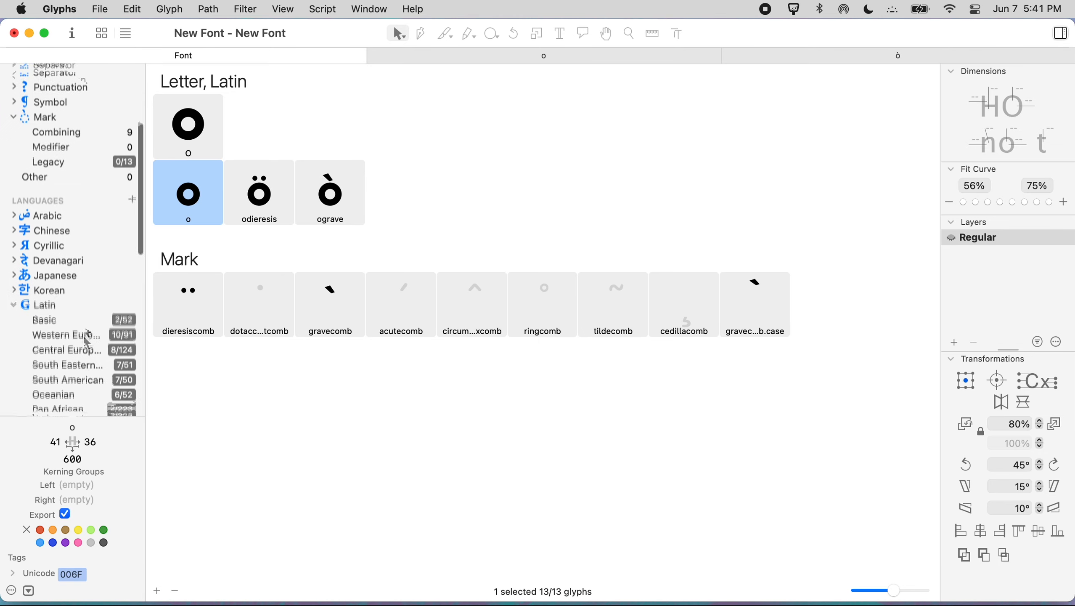
scroll(86, 288, "up", 12)
scroll(85, 253, "down", 10)
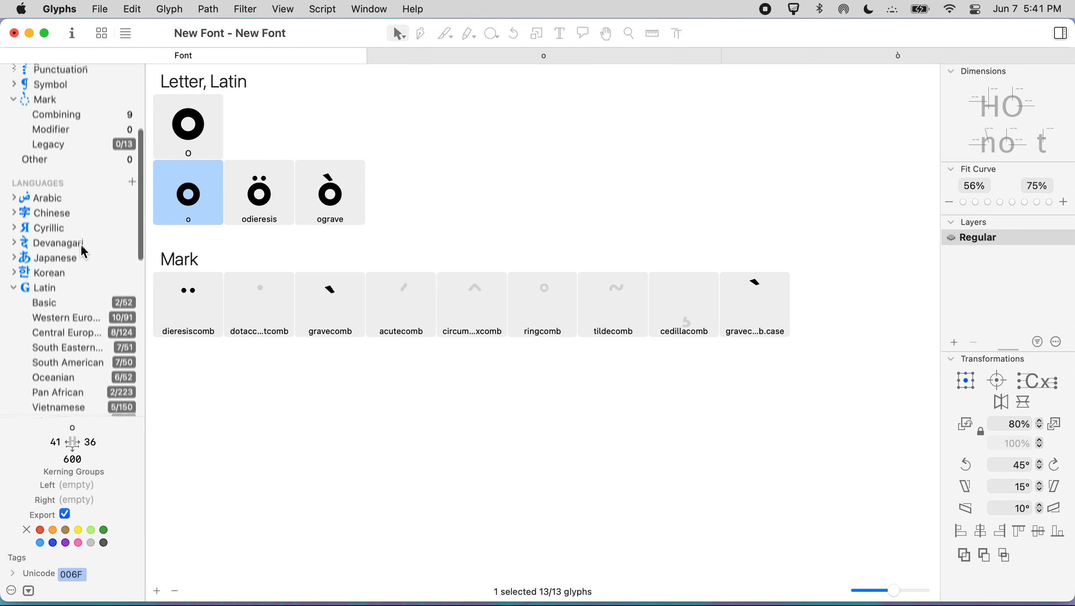
left_click(85, 257)
left_click(122, 260)
scroll(233, 314, "down", 5)
scroll(233, 316, "down", 10)
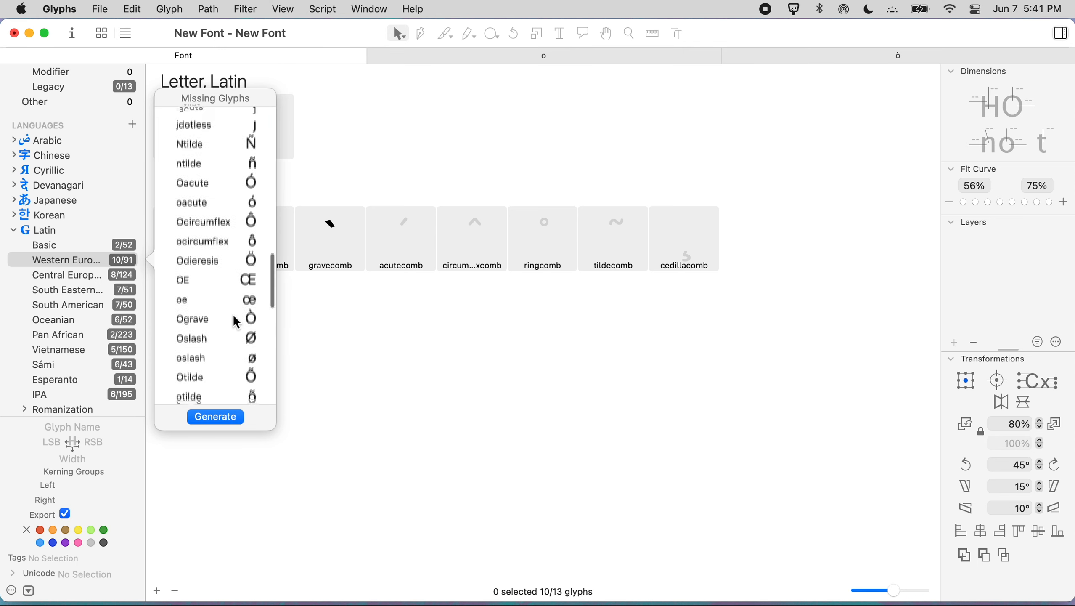
scroll(233, 316, "down", 2)
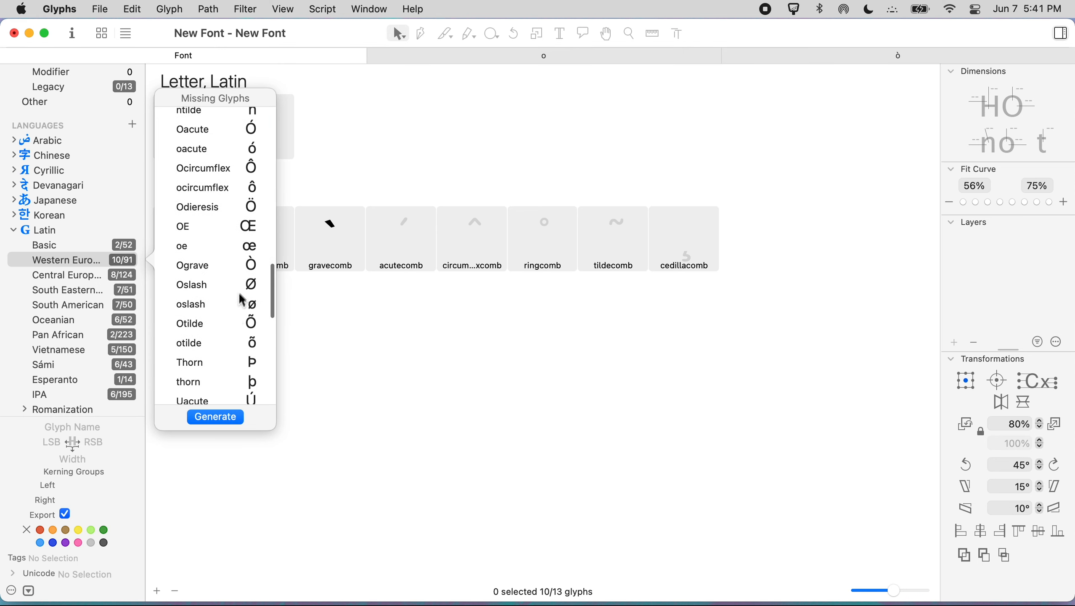
left_click(232, 265)
left_click(221, 415)
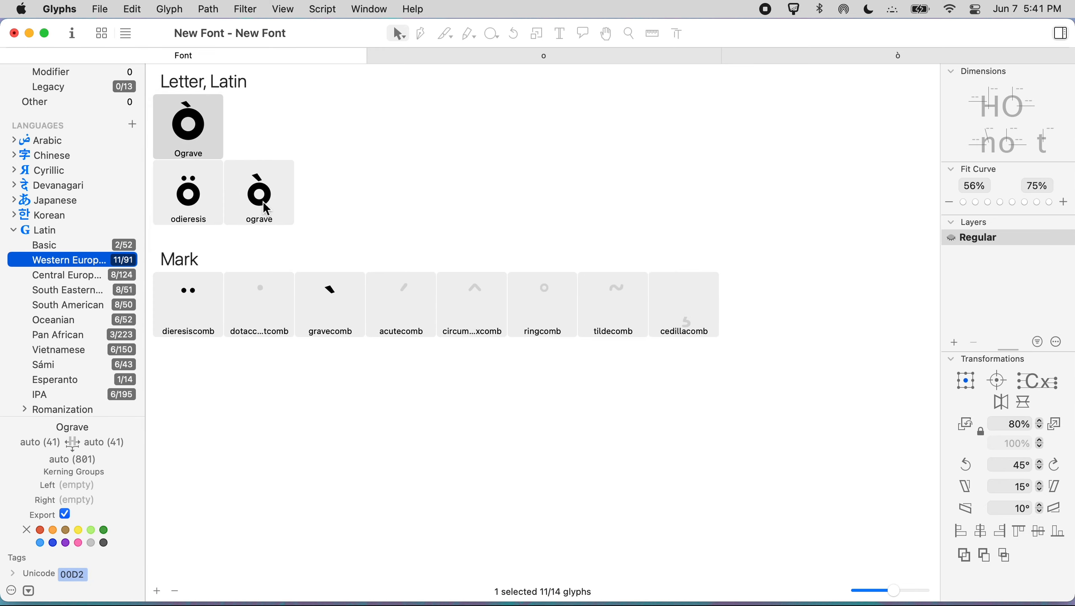
Open Ograve and ograve together in a new edit view and inspect the grave component in ograve.
left_click(263, 202, "super")
key("super+t")
scroll(435, 240, "up", 1)
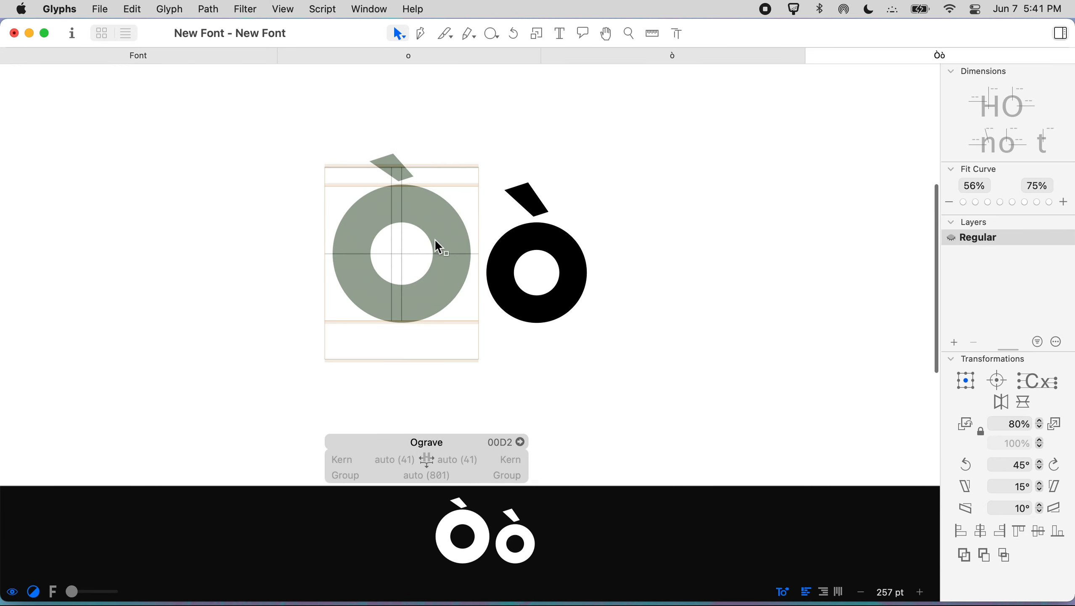
scroll(434, 239, "up", 4)
scroll(434, 239, "right", 1)
left_click_drag(351, 145, 393, 139)
left_click(558, 230)
double_click(560, 195)
left_click(637, 173)
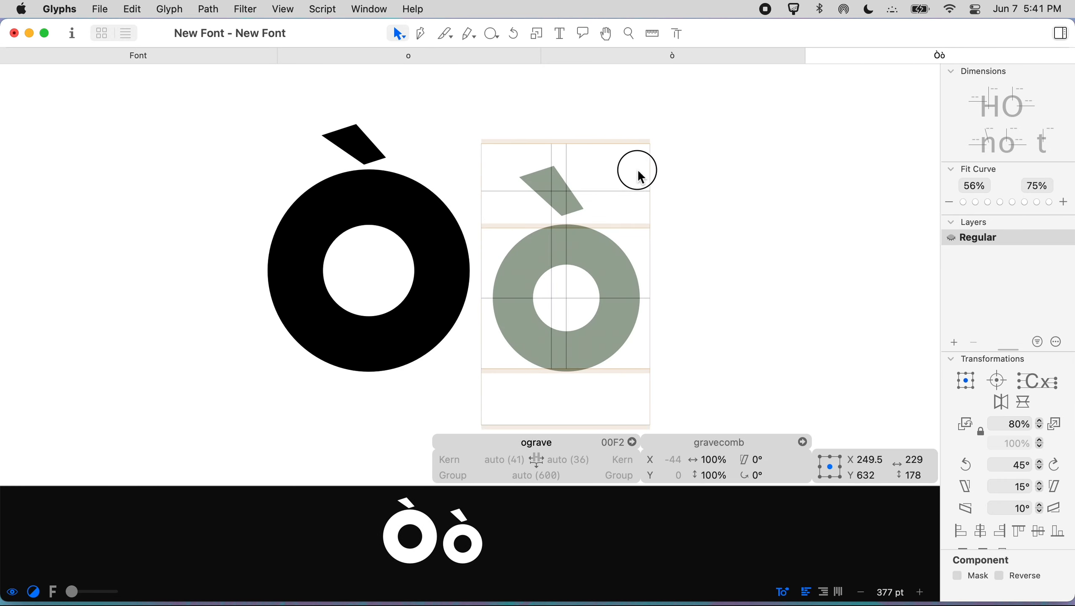
Compare the accent component used in Ograve with the accent and base components used in ograve.
double_click(415, 129)
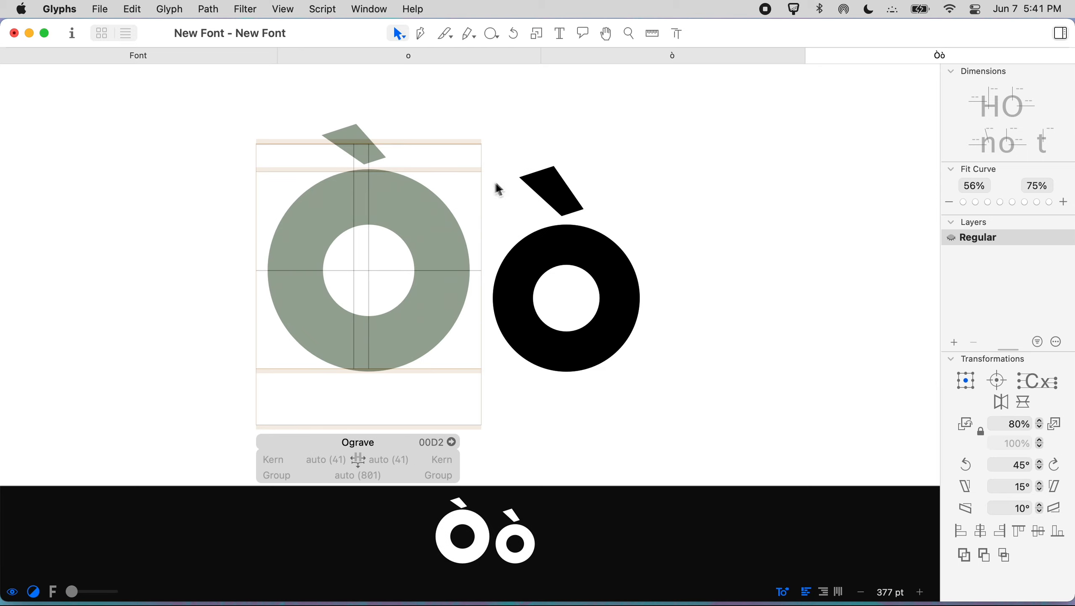
left_click(371, 146)
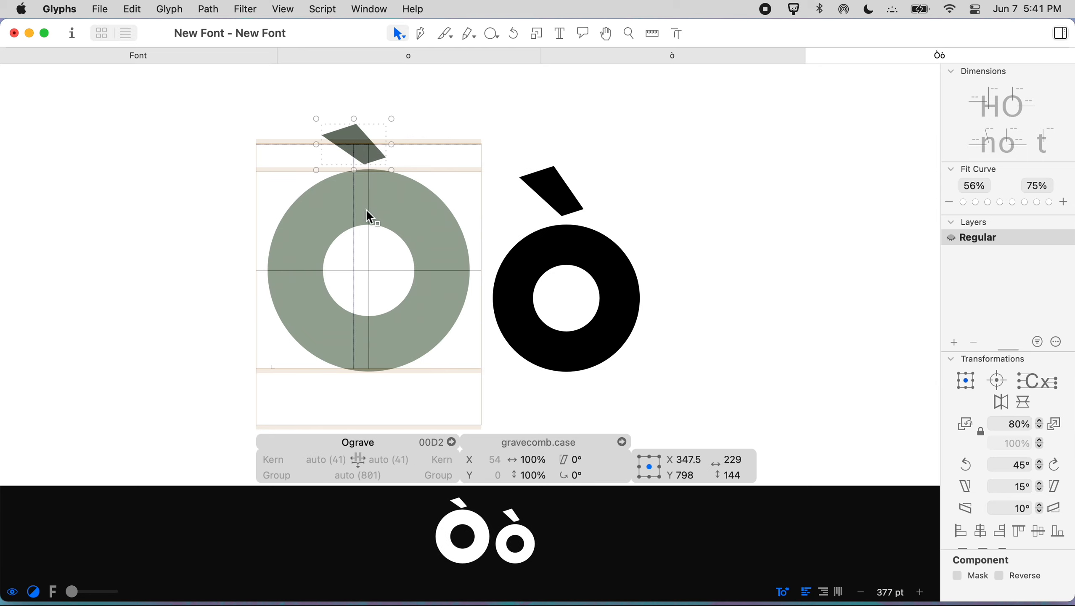
left_click(629, 223)
double_click(566, 197)
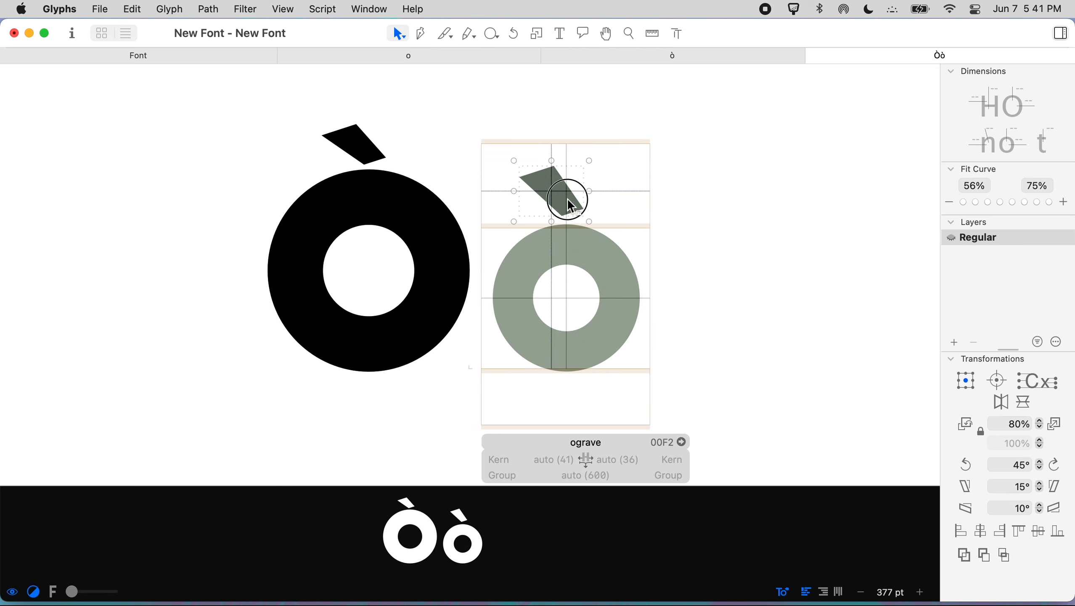
left_click(602, 244)
left_click(675, 176)
left_click(560, 177)
left_click(482, 170)
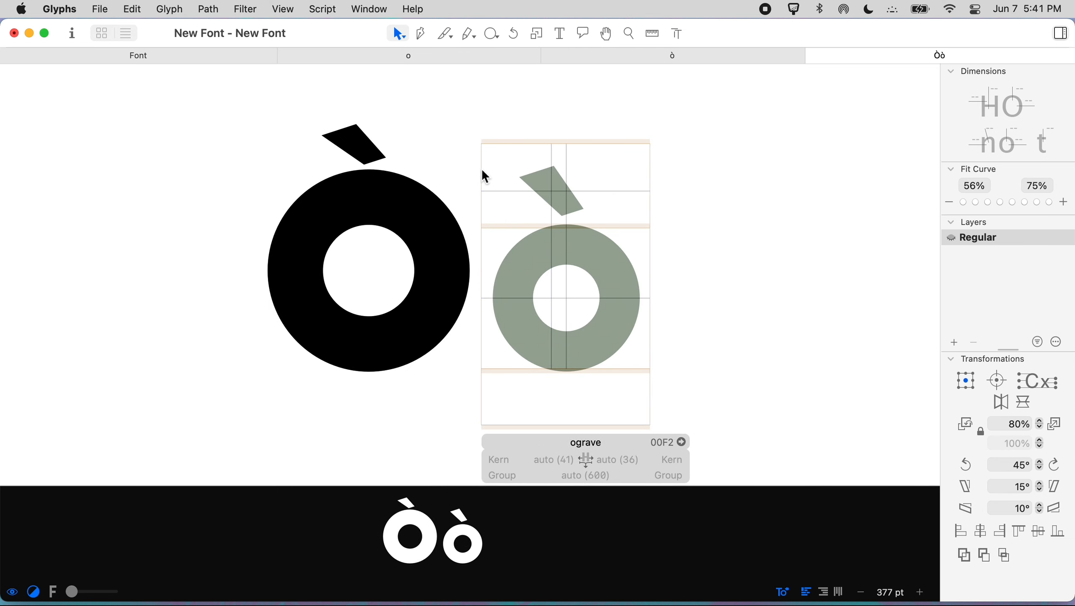
left_click(605, 307)
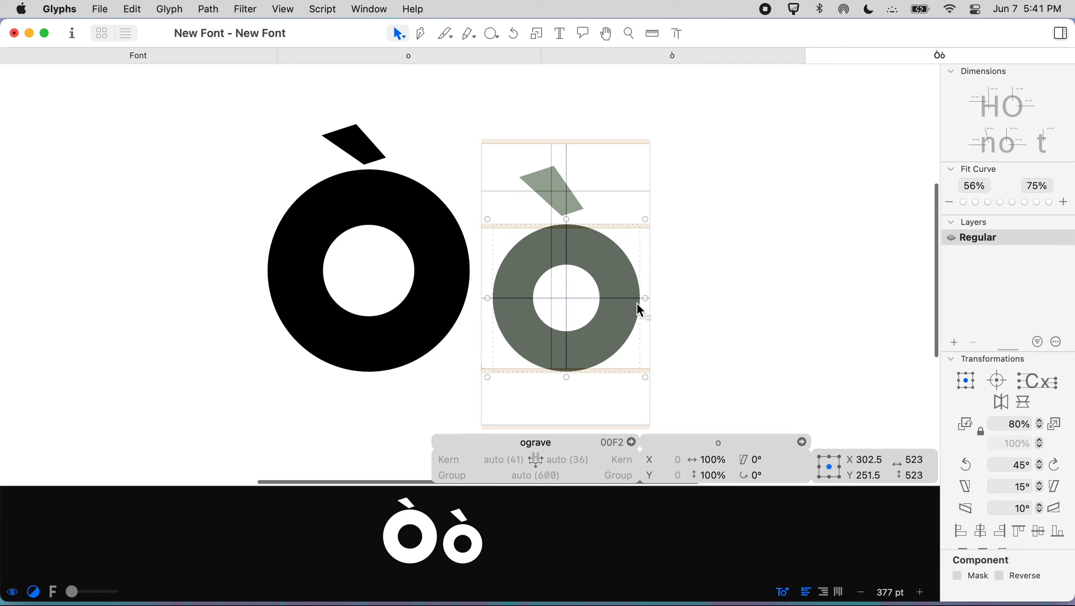
Switch to Safari and look through the Glyphs Diacritics tutorial and the font designer's website.
key("super+Tab")
scroll(420, 259, "down", 6)
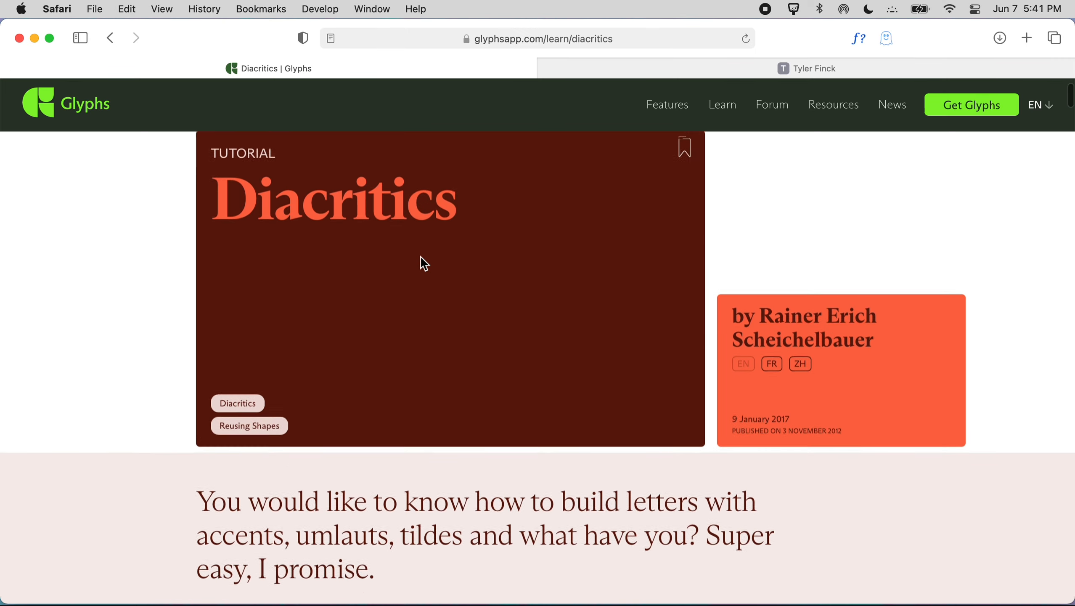
scroll(420, 259, "down", 2)
scroll(420, 259, "down", 10)
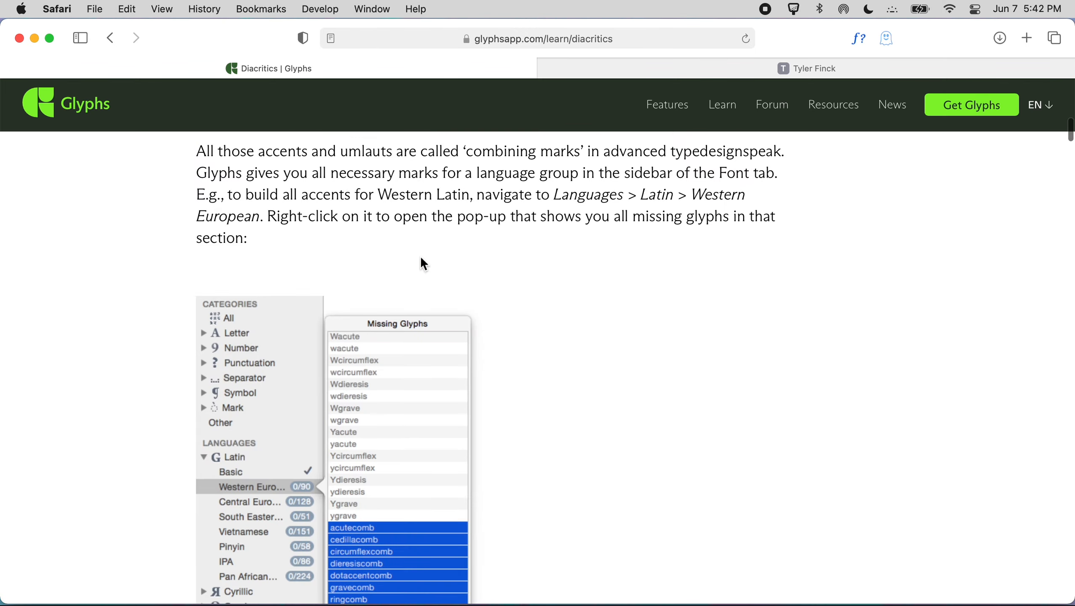
scroll(421, 259, "up", 15)
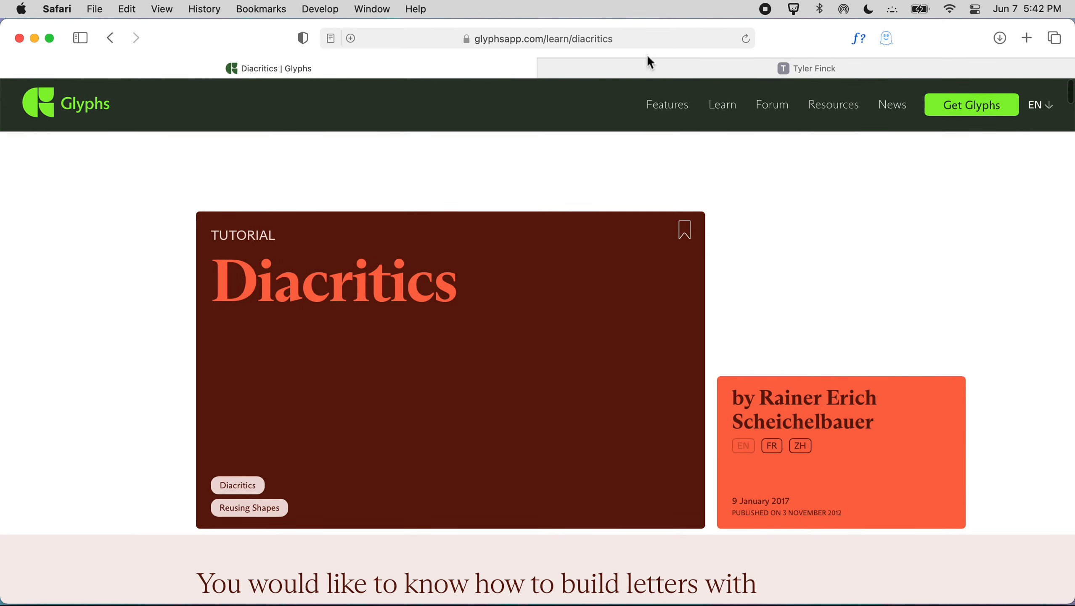
left_click(651, 63)
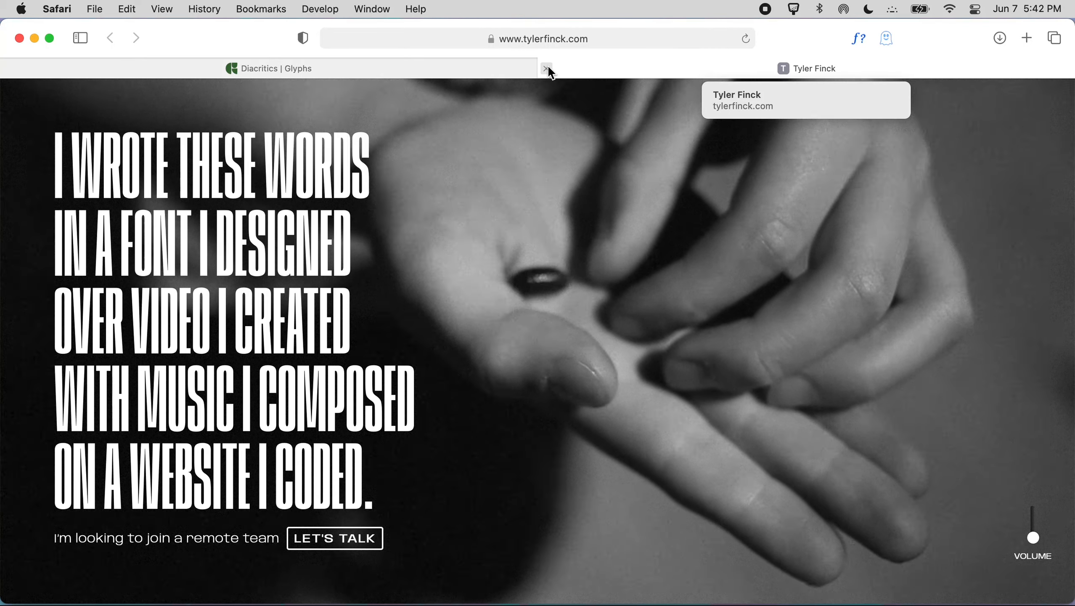
key("super+w")
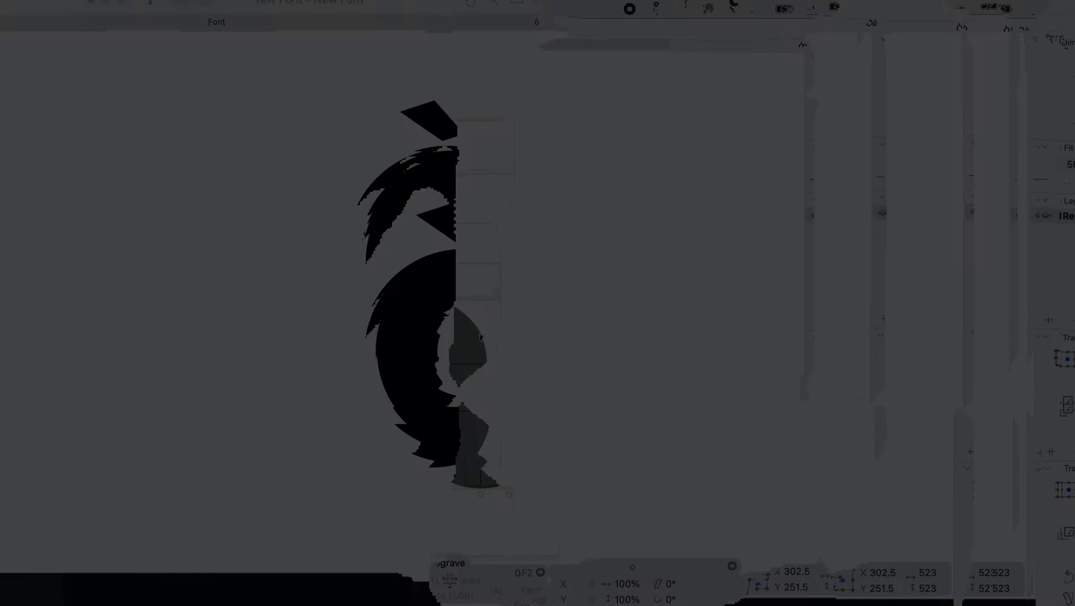